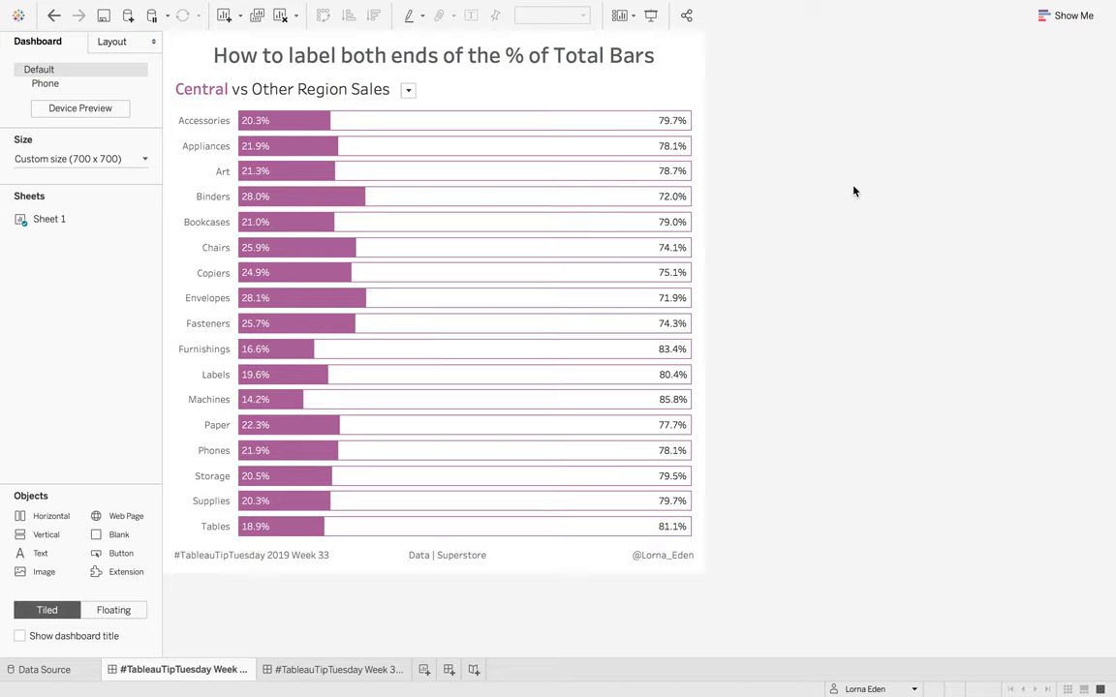
Step: Switch the region selector to East, then South, then back to Central
mouse_move(630, 125)
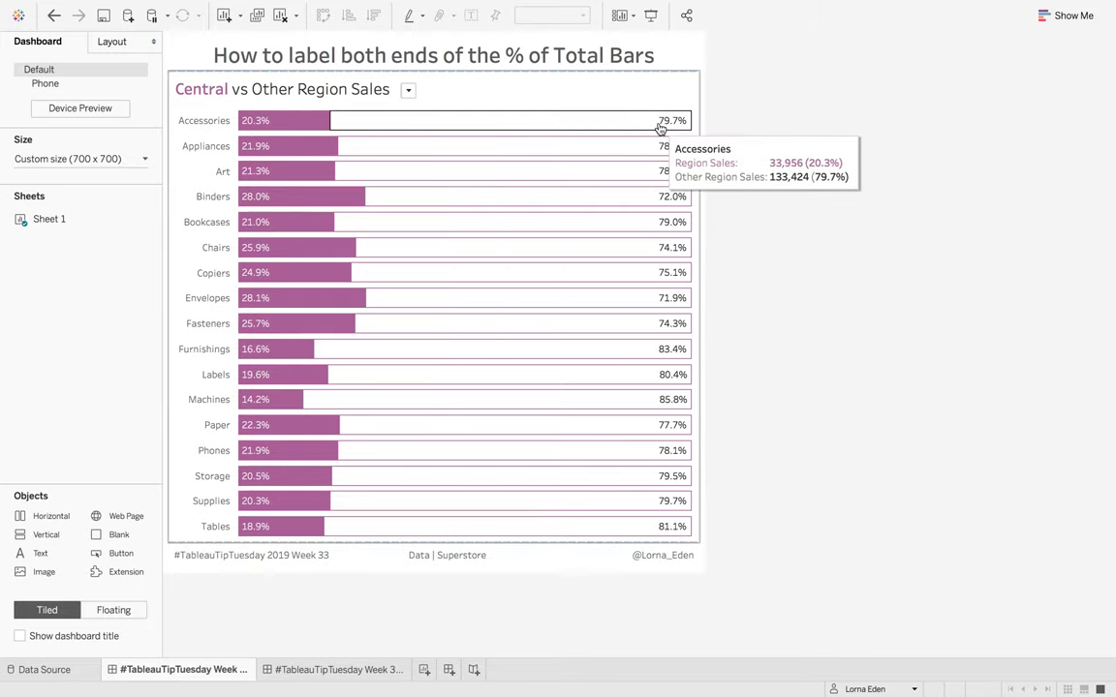
mouse_move(534, 139)
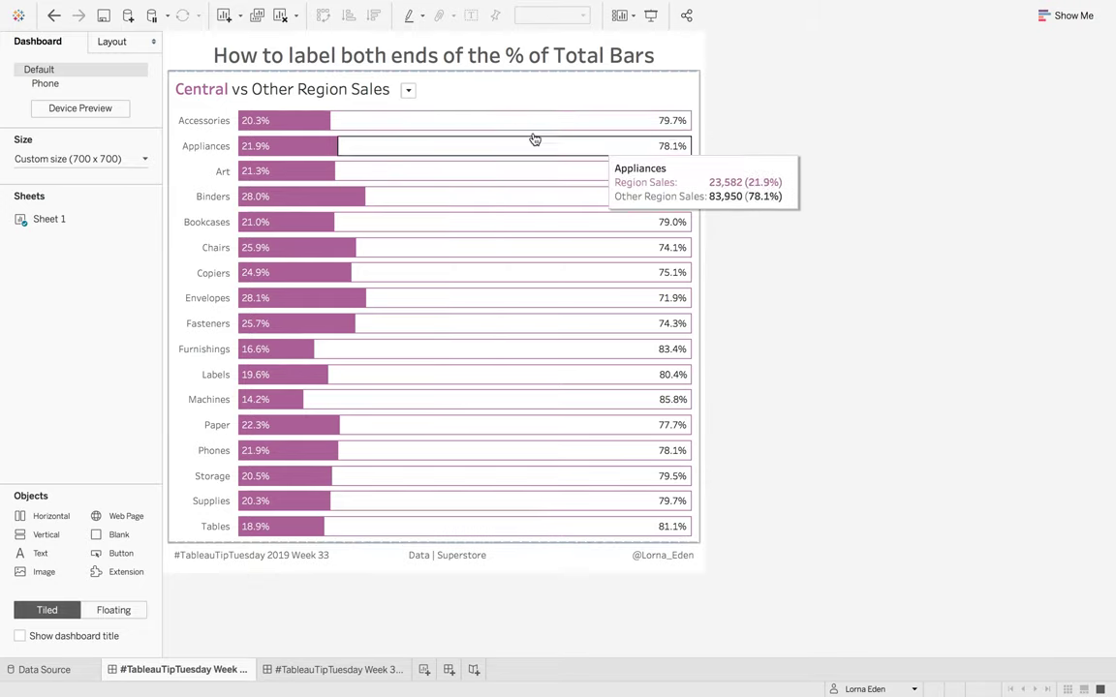
mouse_move(348, 119)
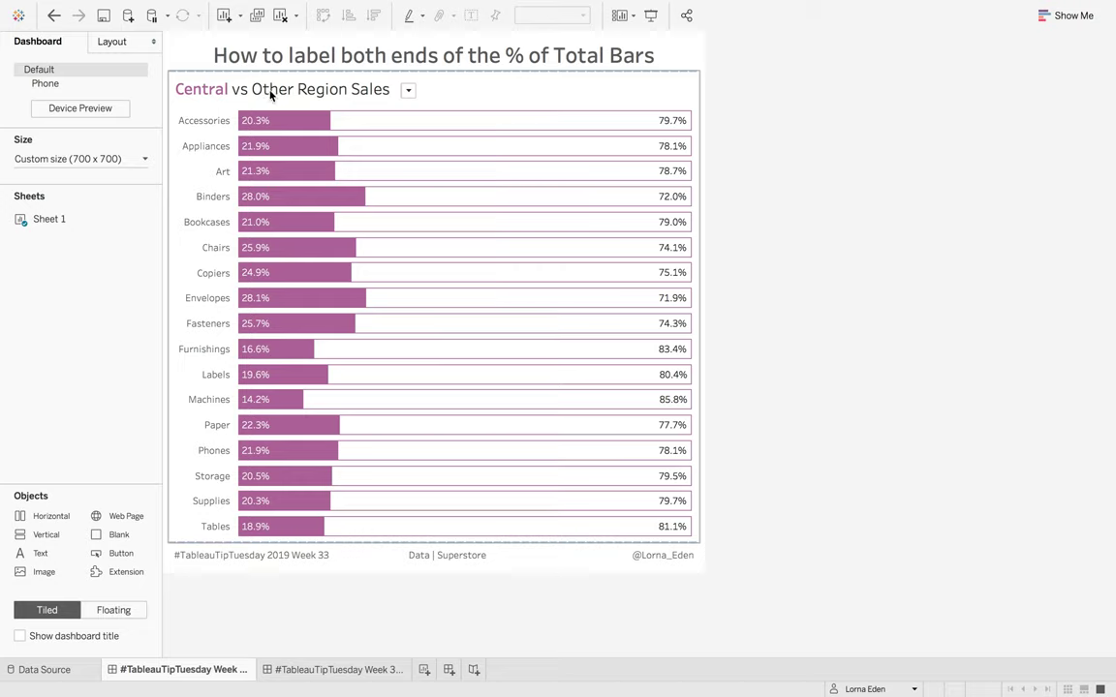
left_click(408, 90)
left_click(408, 91)
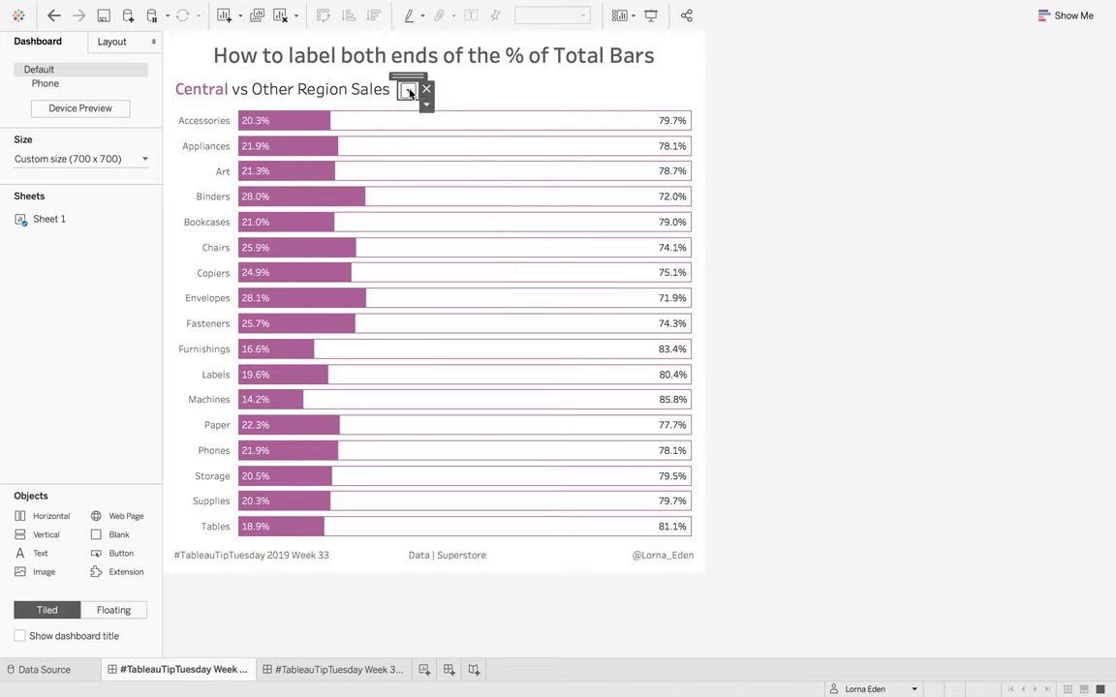
left_click(407, 90)
left_click(411, 119)
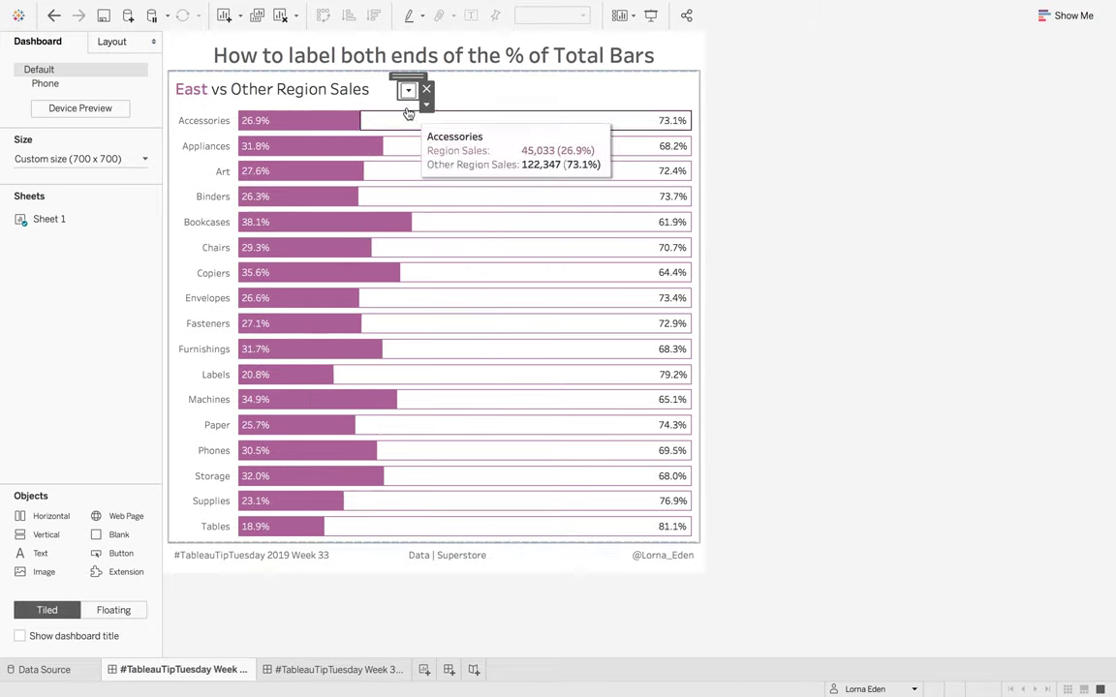
left_click(408, 90)
left_click(414, 131)
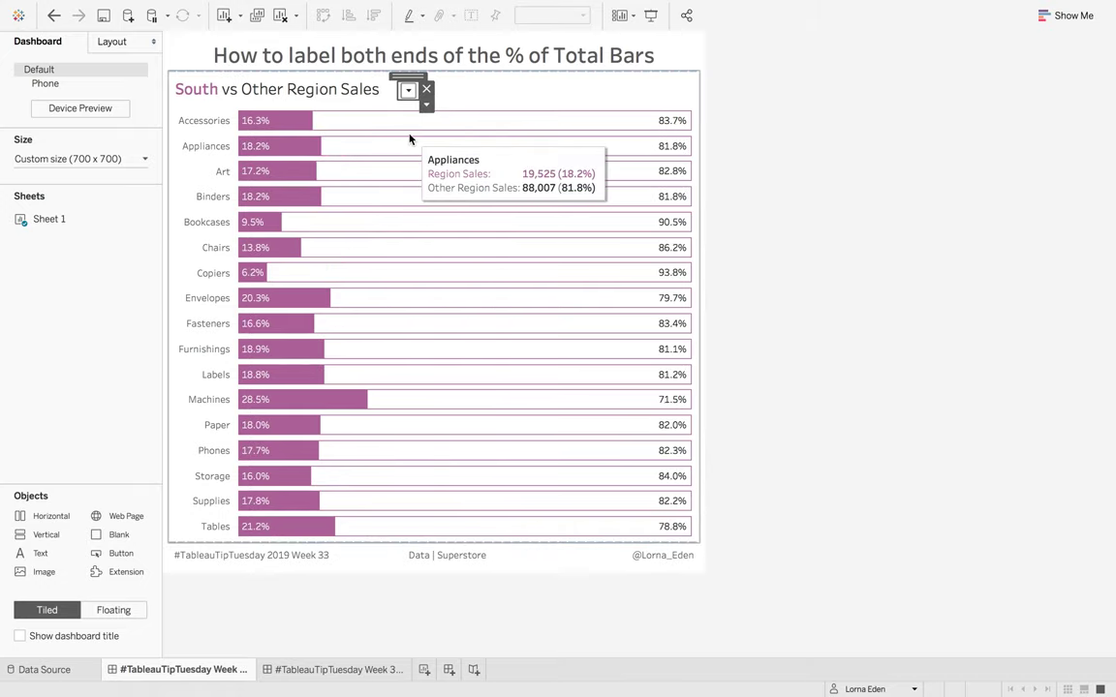
left_click(408, 90)
left_click(414, 106)
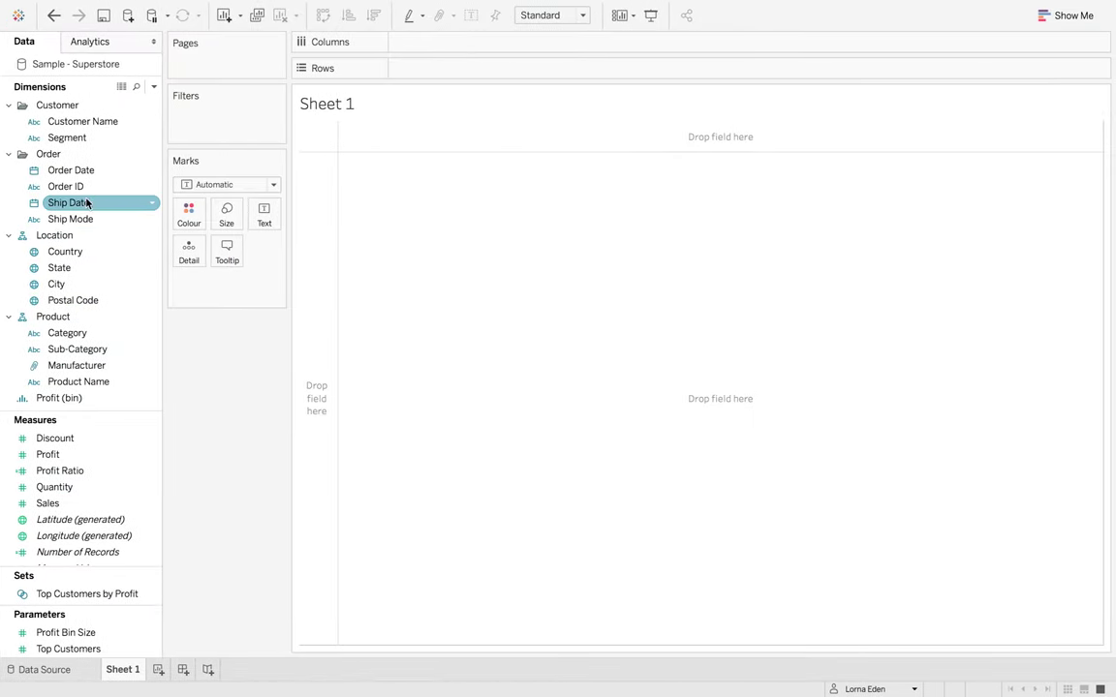
Step: Put Sub-Category on Rows, fit the view to Entire View, and plot Sales bars
left_click_drag(84, 349, 324, 312)
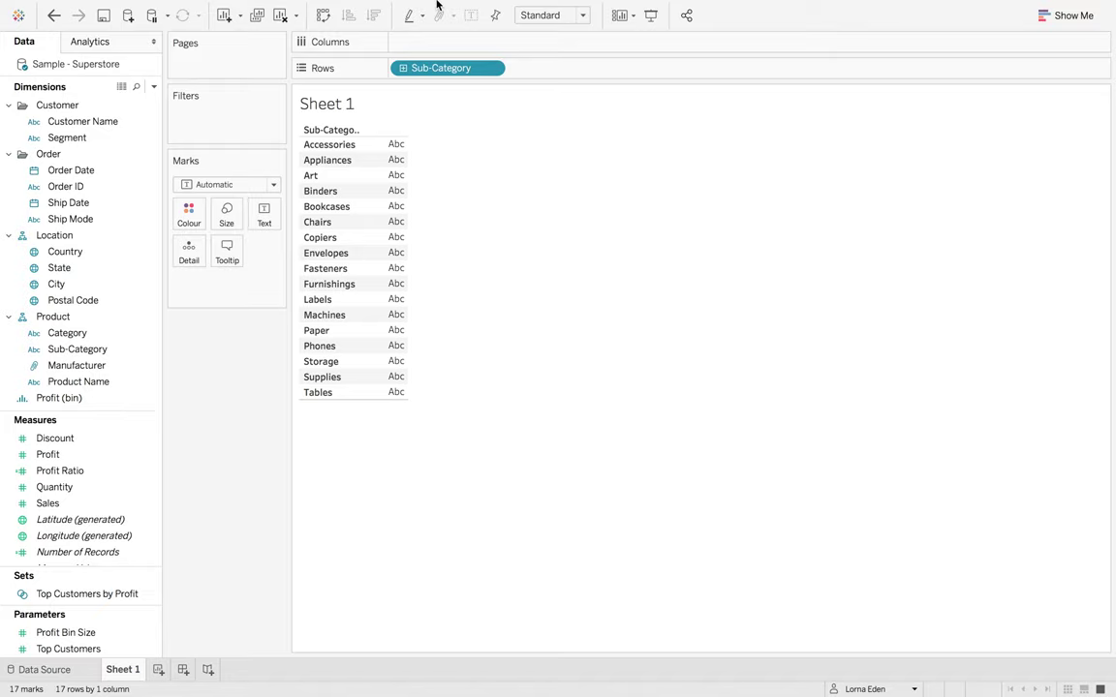
left_click(549, 17)
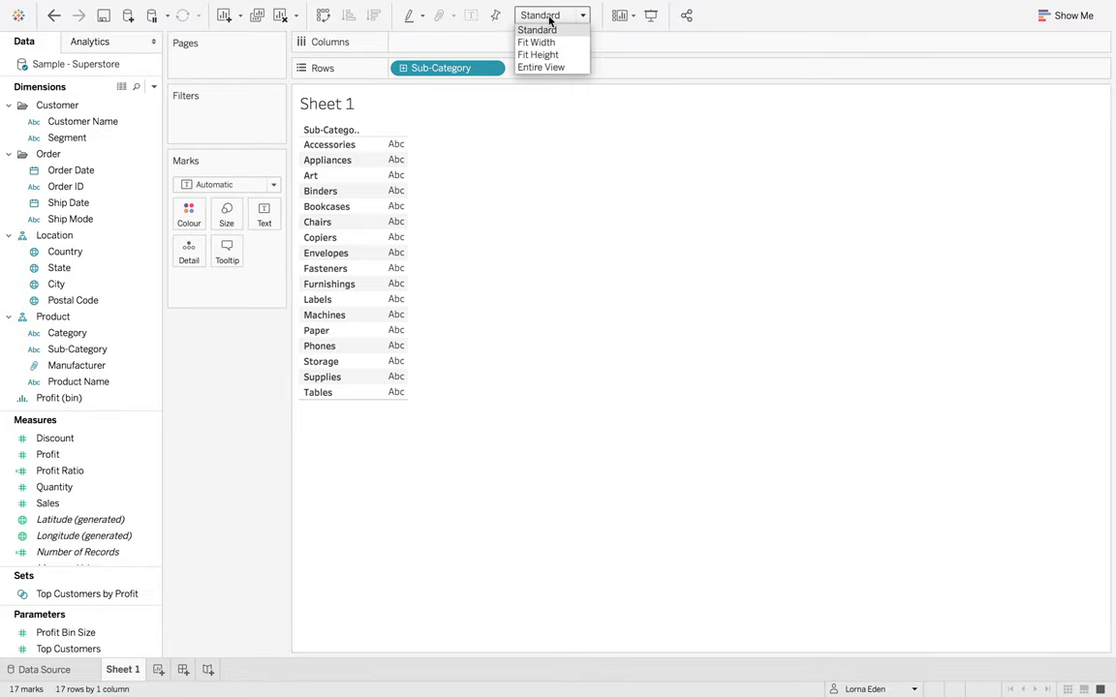
left_click(548, 67)
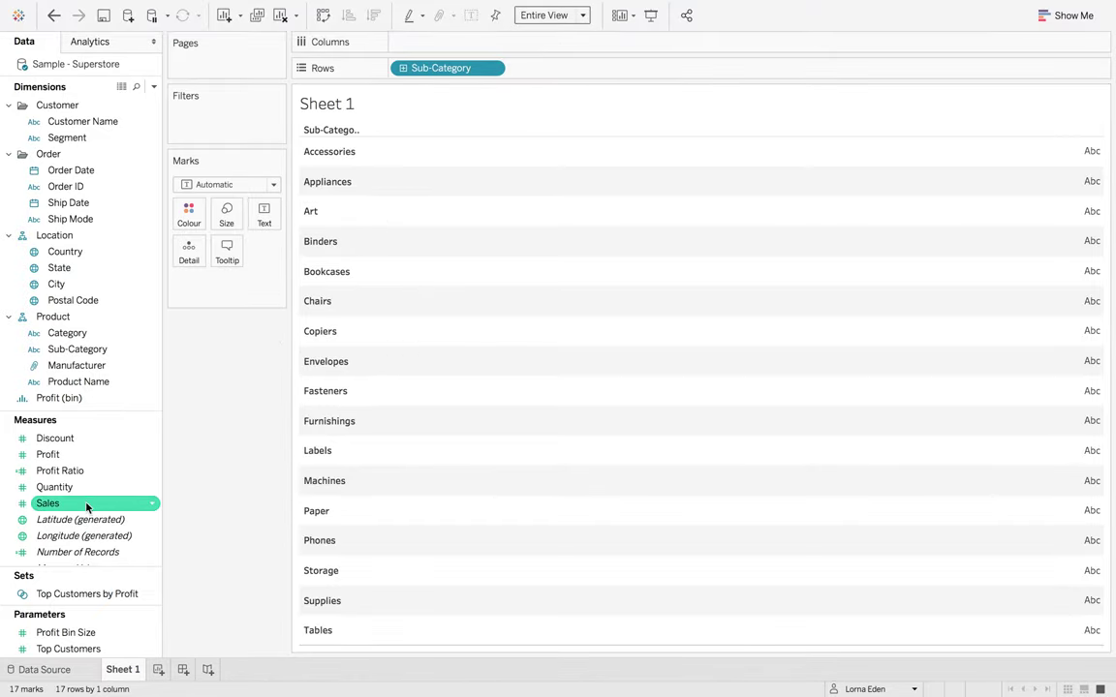
left_click_drag(87, 506, 480, 43)
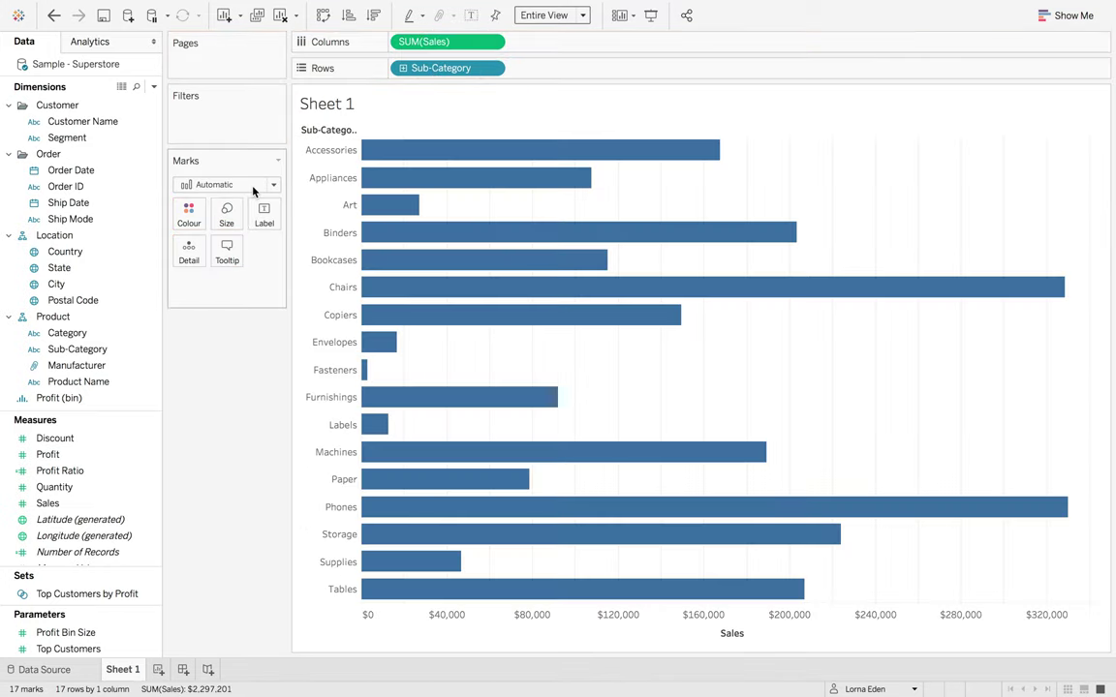
Step: Create a Region Parameter from the Region field listing Central, East, South and West
scroll(100, 331, "down", 1)
left_click(72, 399)
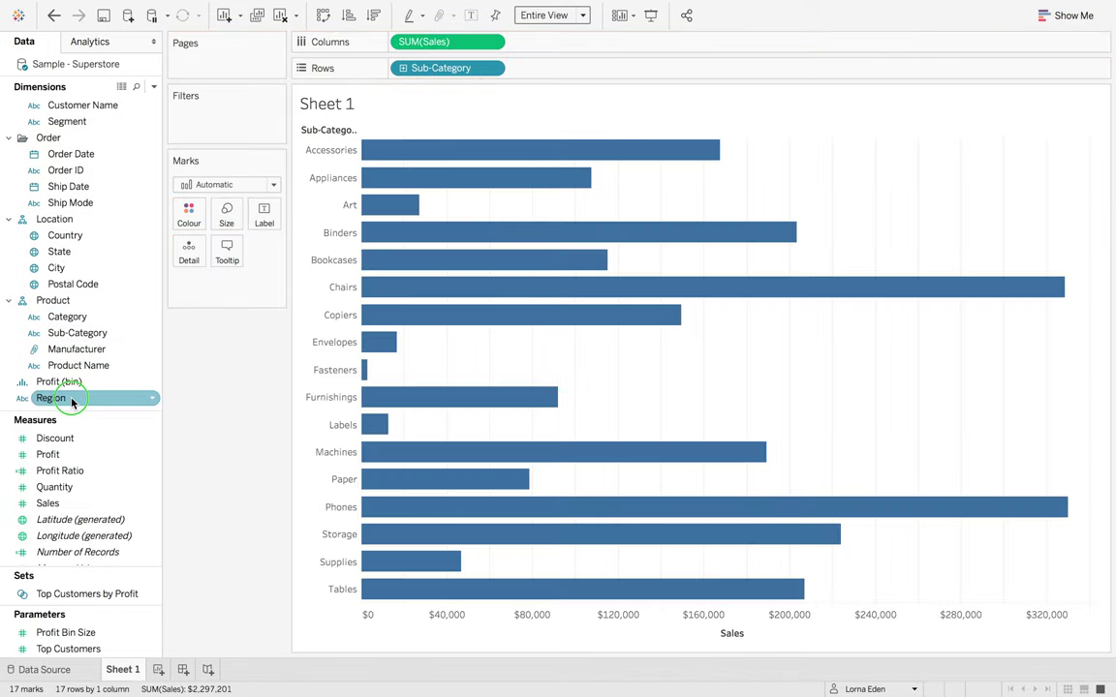
right_click(72, 400)
mouse_move(170, 221)
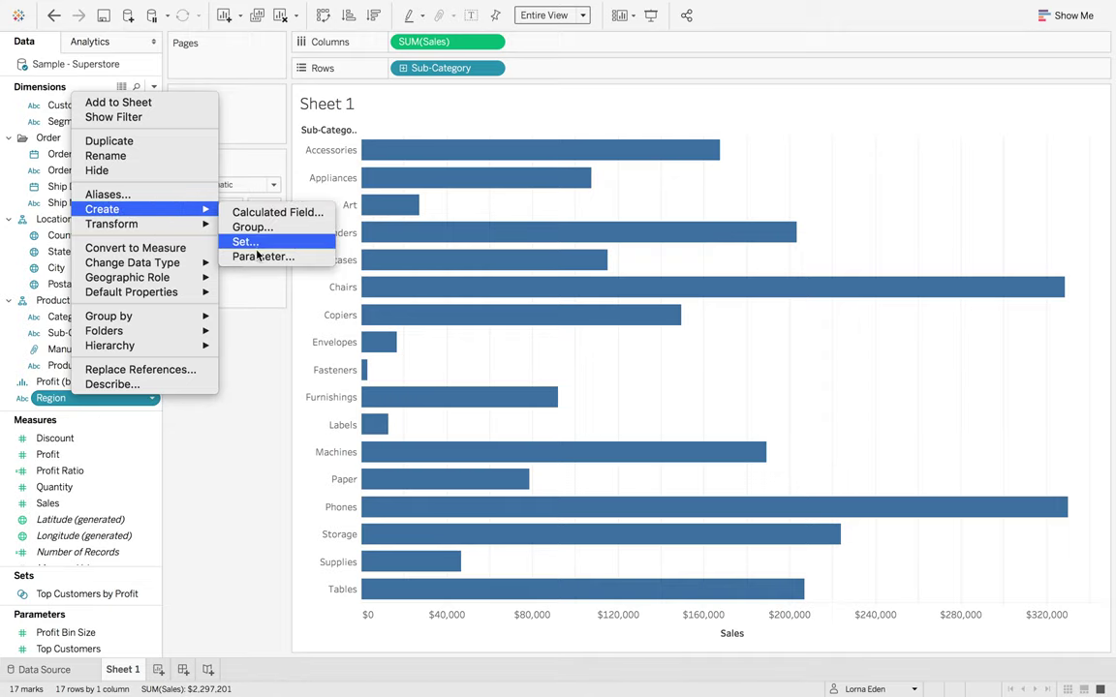
left_click(250, 257)
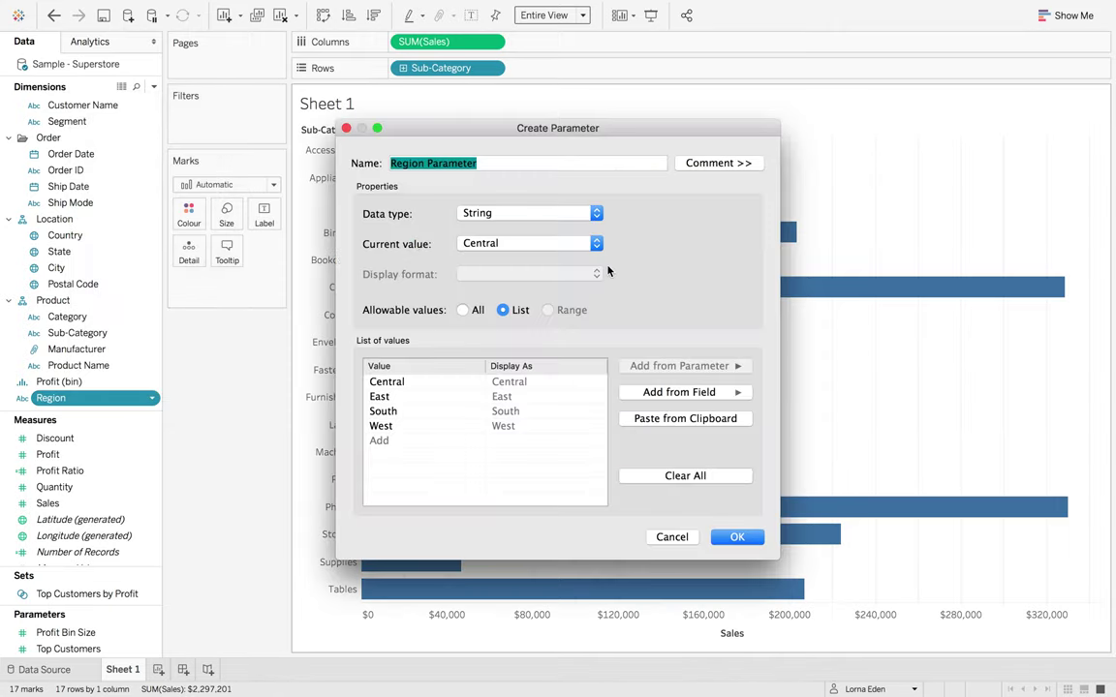
left_click(735, 538)
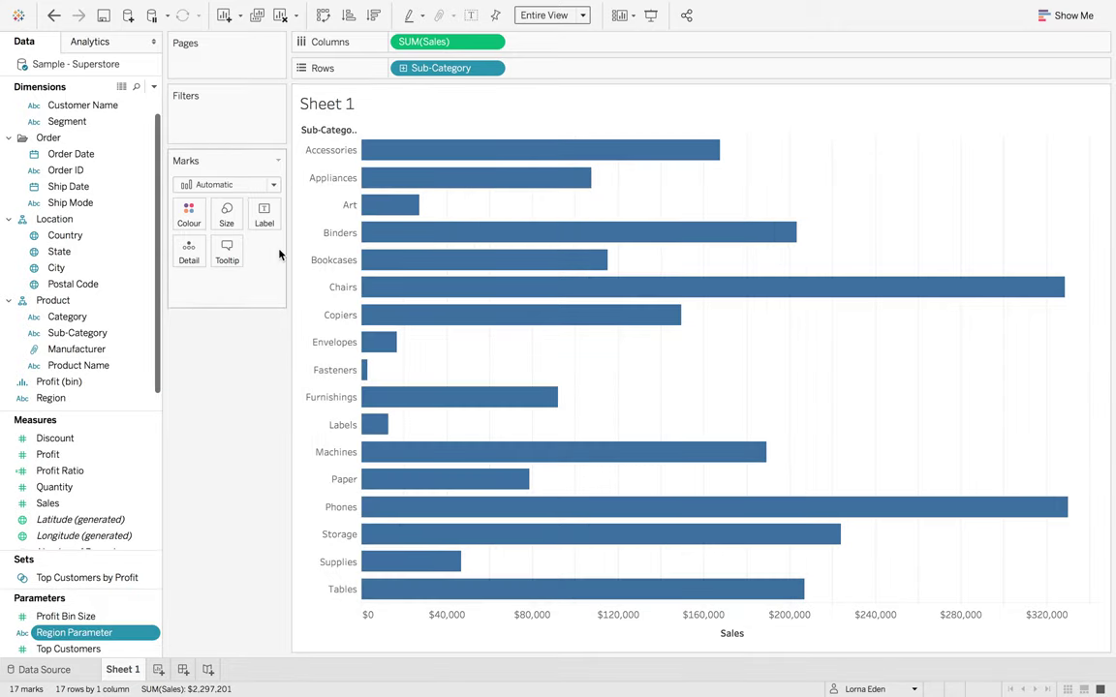
Step: Start a Region Sales calculated field with the formula IF [Region Parameter]
left_click(153, 88)
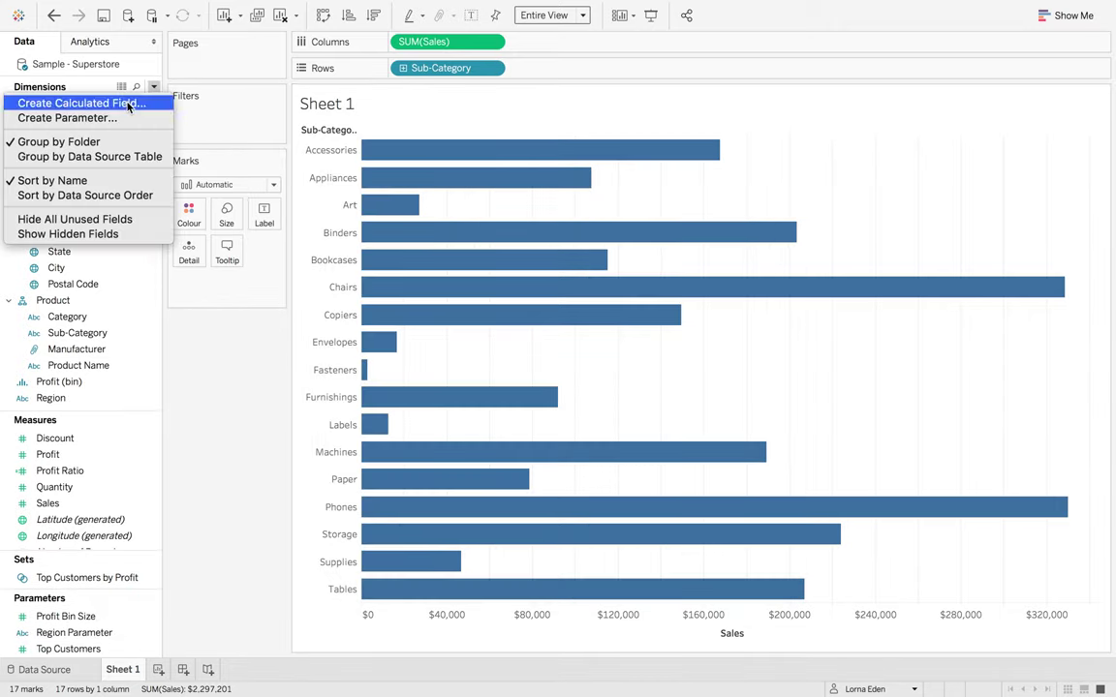
left_click(114, 98)
type("Region Sales")
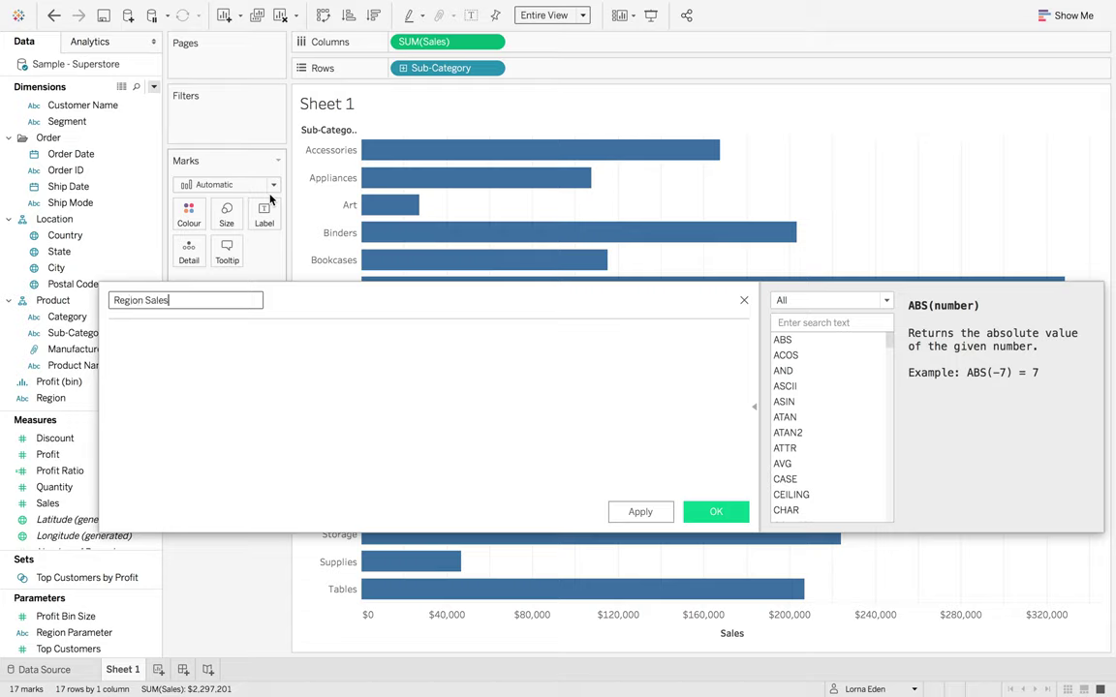
key("Tab")
type("if")
key("Return")
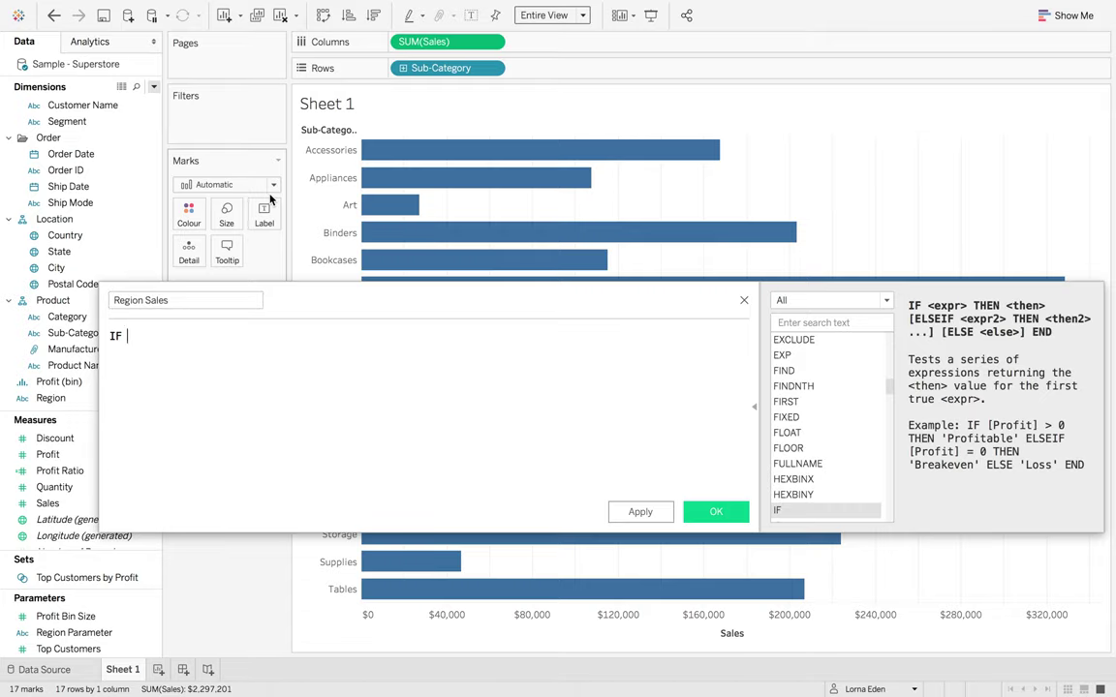
type("reg")
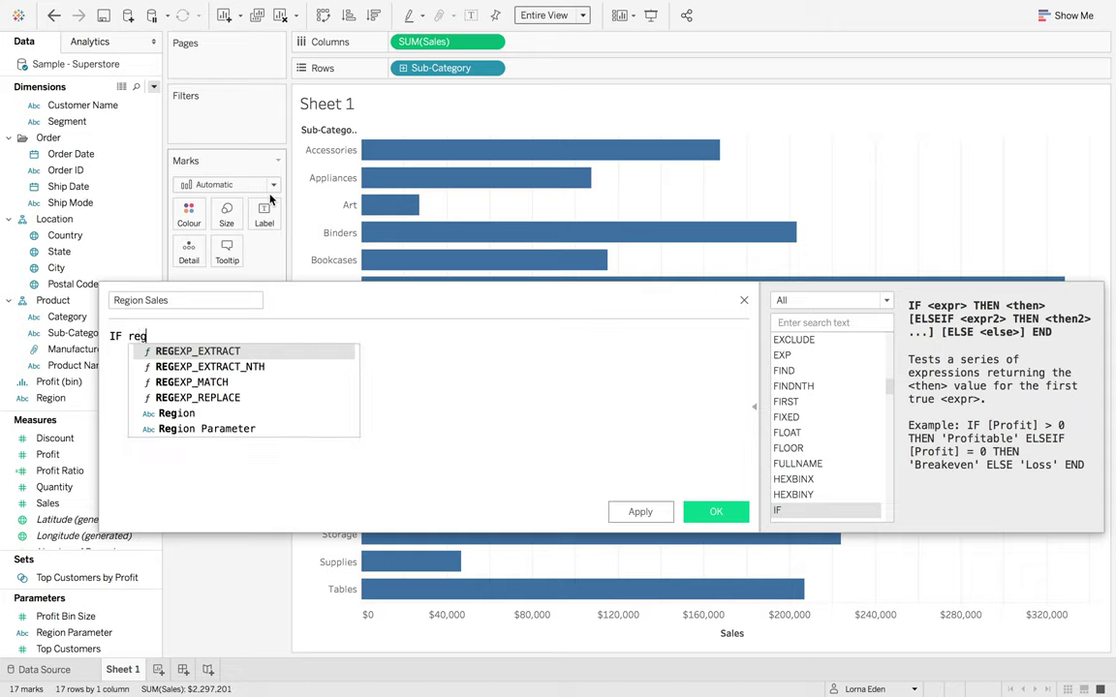
key("Down")
key("Down")
key("Down")
key("Down")
key("Down")
key("Return")
Step: Complete the formula as = [Region] THEN [Sales] END and save Region Sales
type("= ")
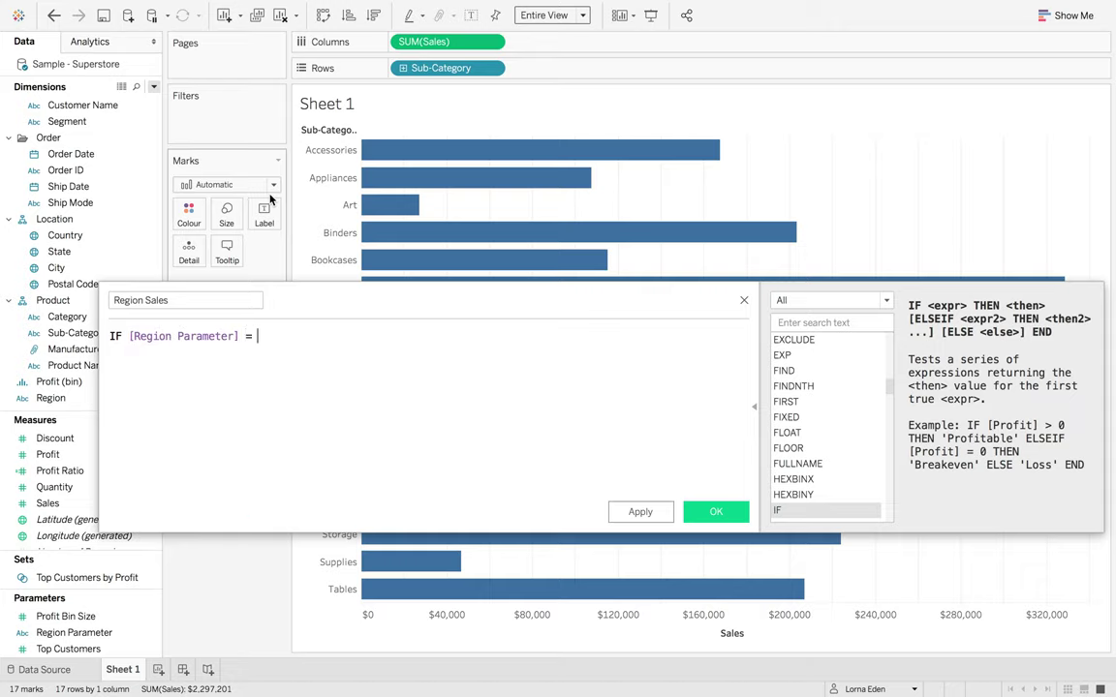
type("reg")
key("Down")
key("Down")
key("Down")
key("Down")
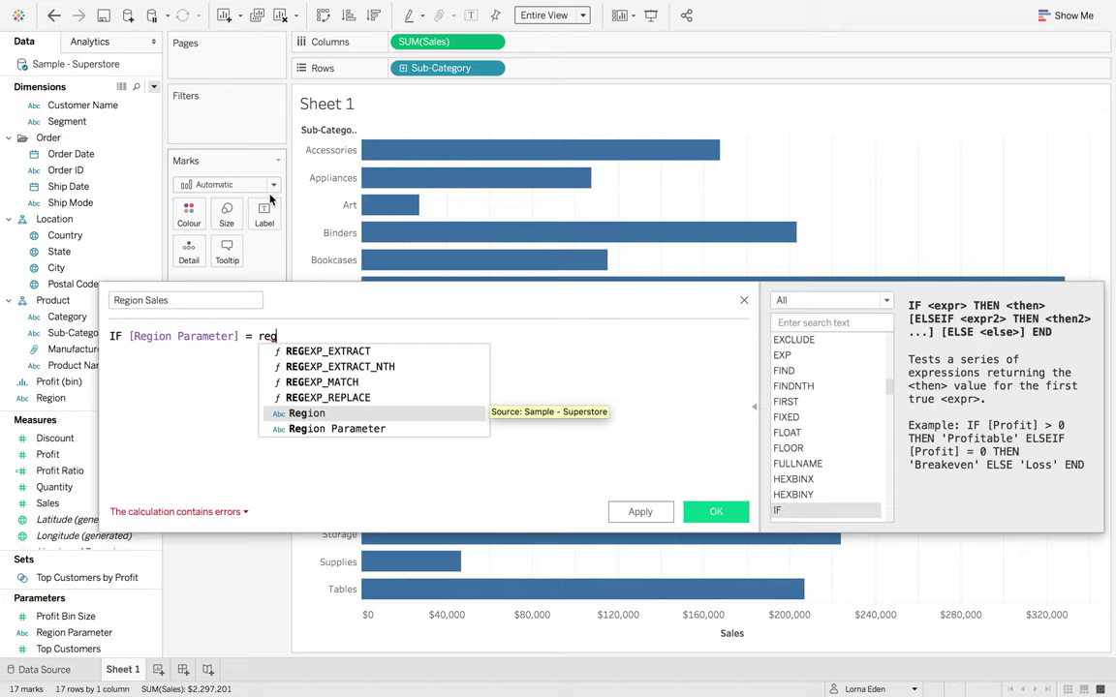
key("Return")
type("THEN [Sal")
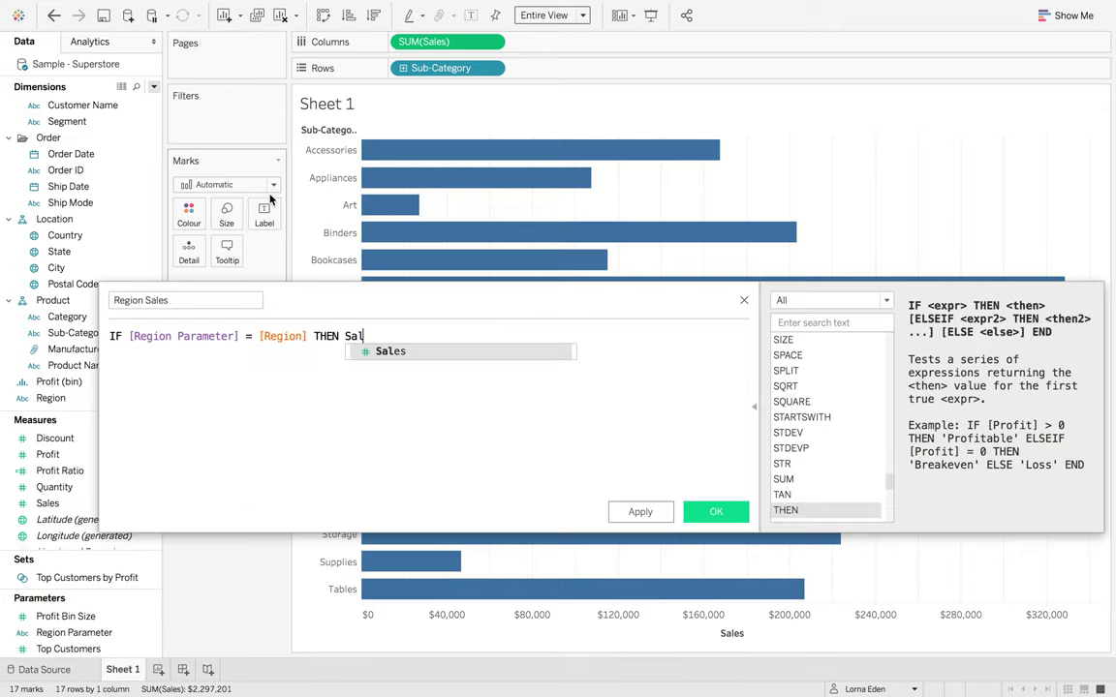
key("Return")
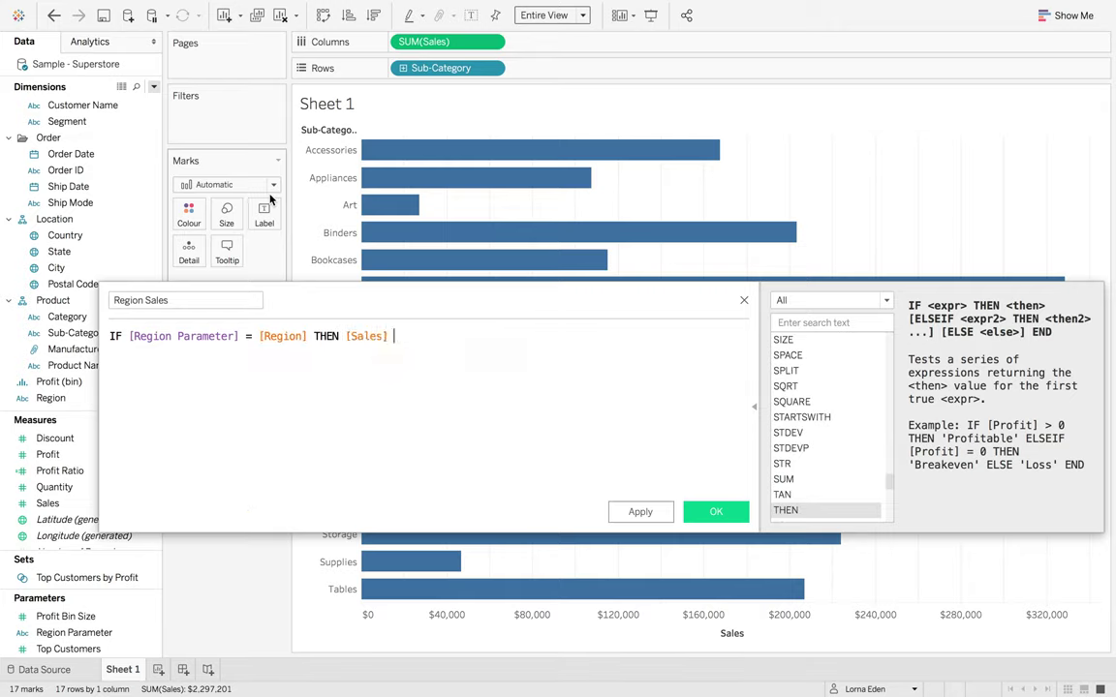
type("END")
key("Return")
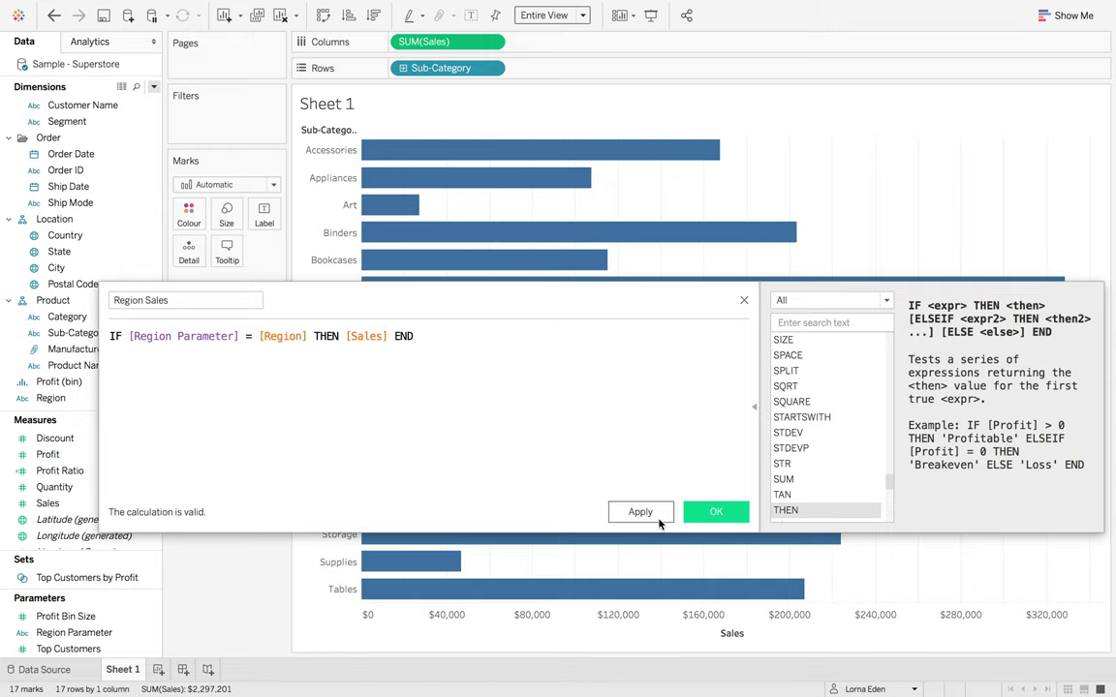
left_click(715, 511)
Step: Duplicate Region Sales, change = to !=, and rename the copy Other Region Sales
right_click(106, 497)
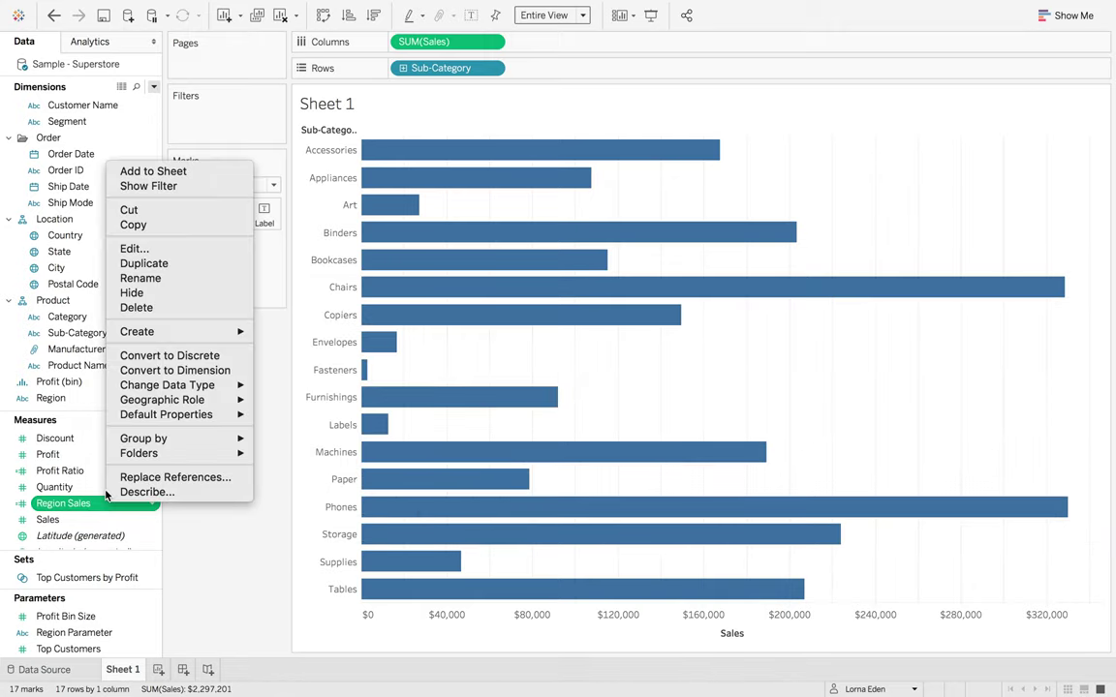
left_click(193, 262)
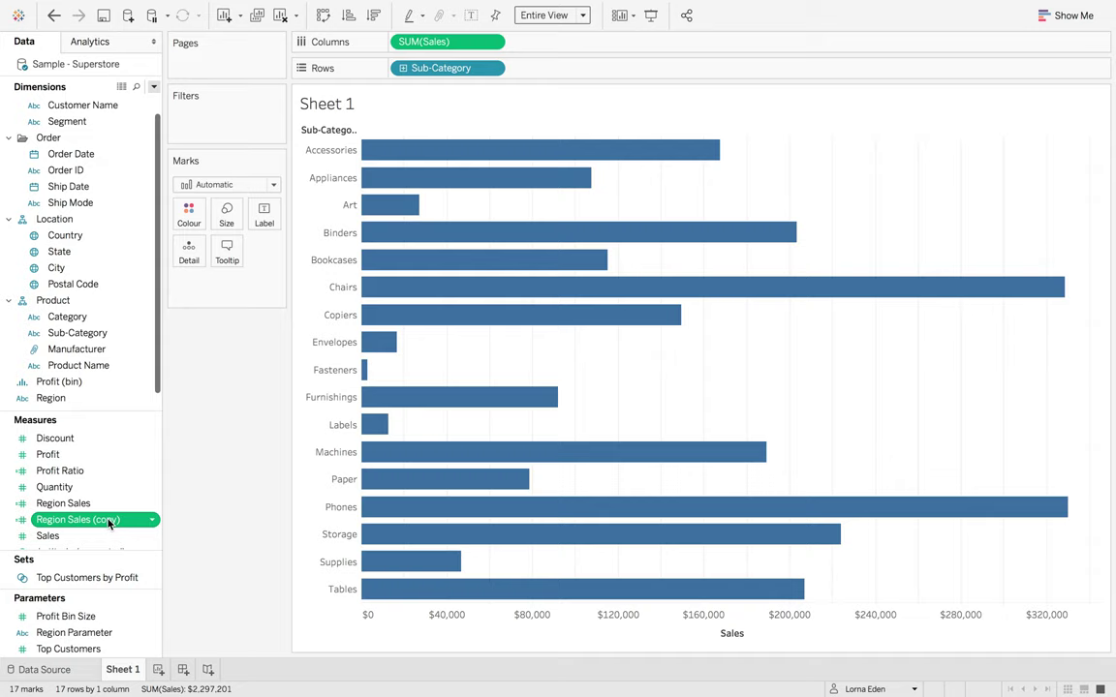
right_click(108, 524)
left_click(179, 259)
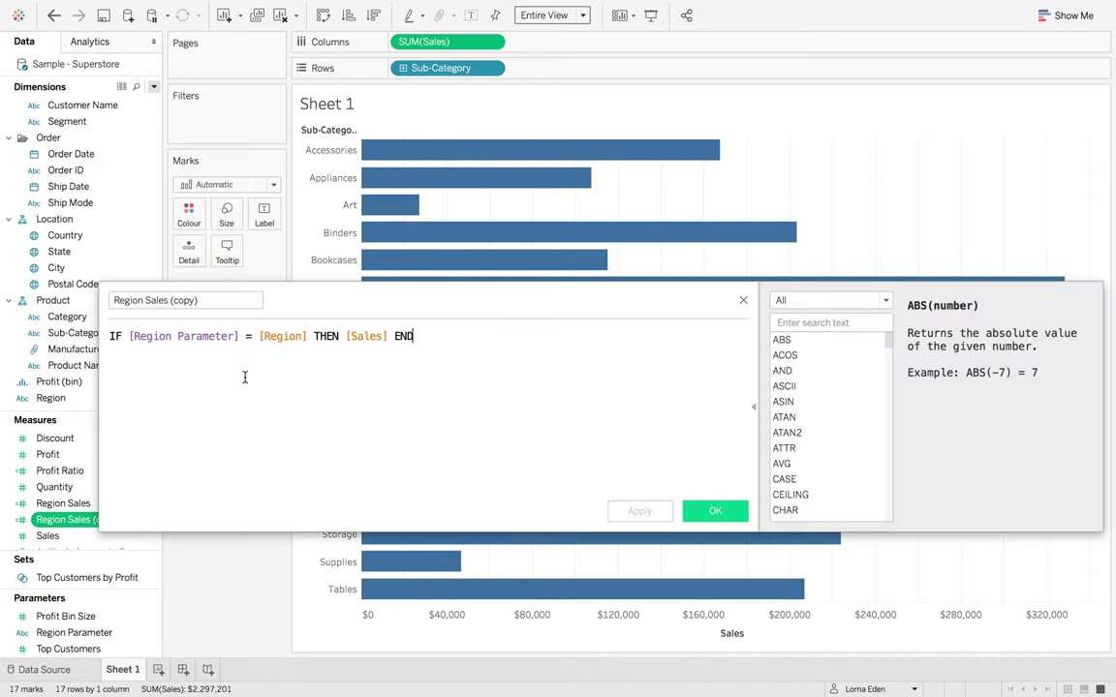
left_click(246, 336)
type("!")
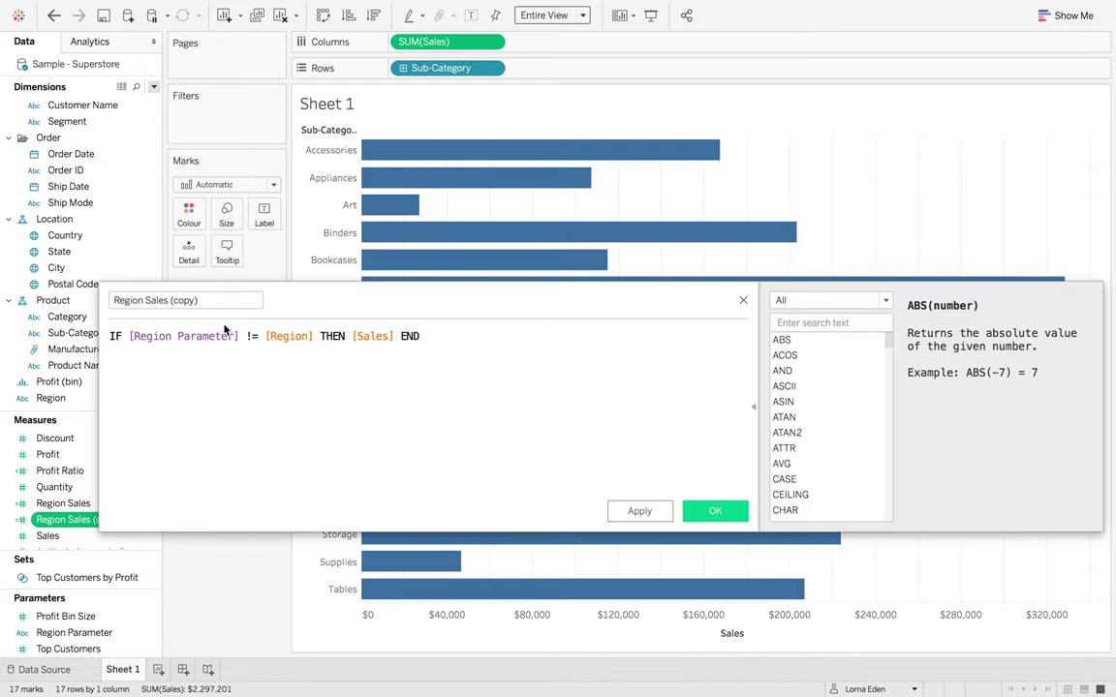
left_click(114, 301)
type("Other")
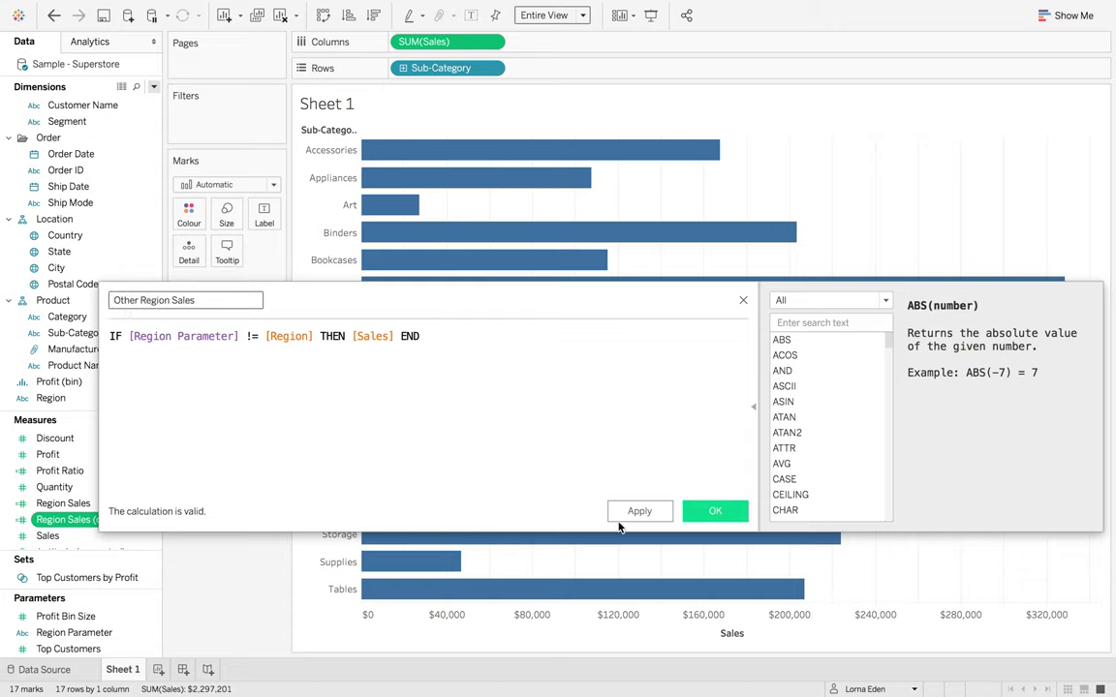
left_click(711, 510)
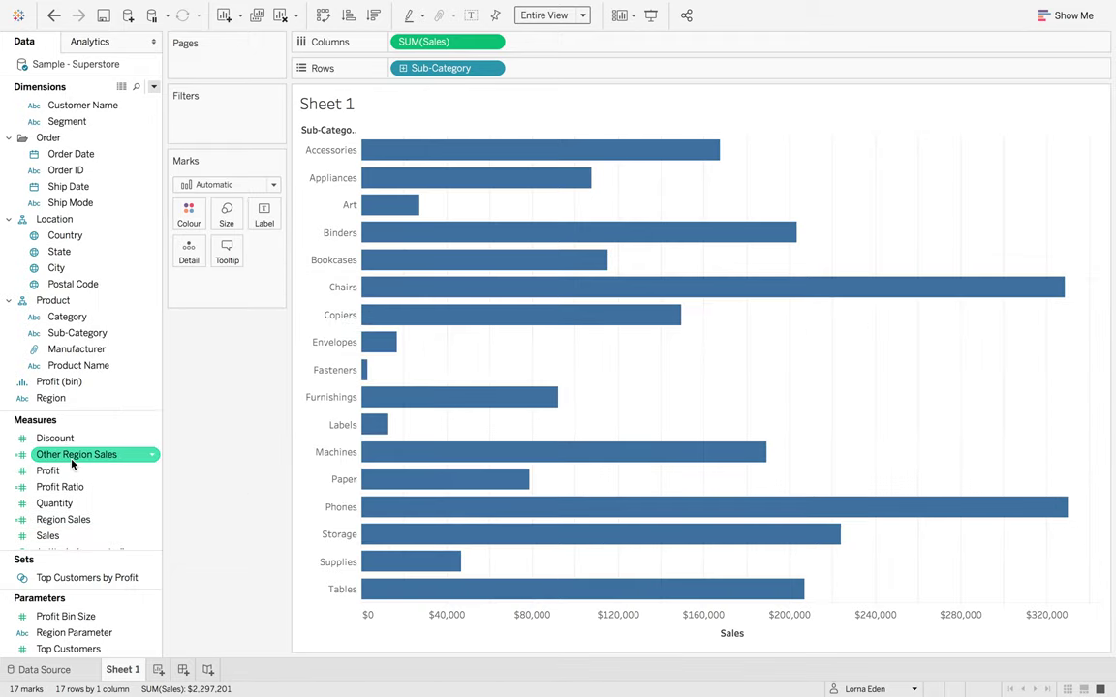
Step: Add Other Region Sales and Region Sales to Columns beside Sales
left_click_drag(73, 465, 590, 42)
left_click(112, 520)
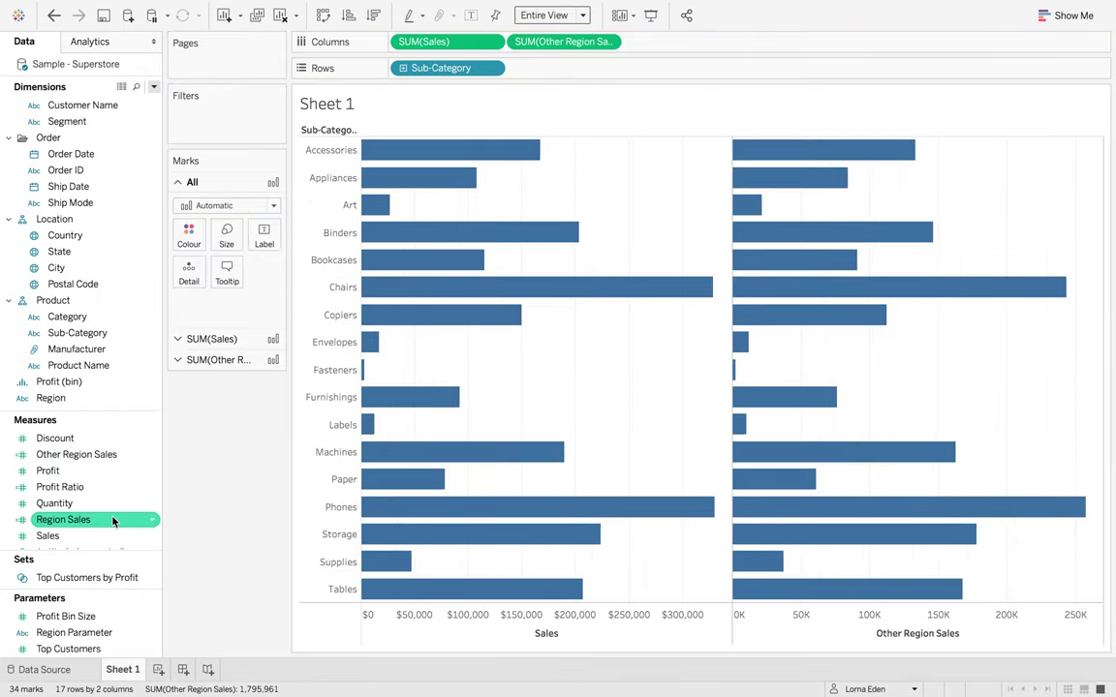
left_click_drag(112, 520, 505, 53)
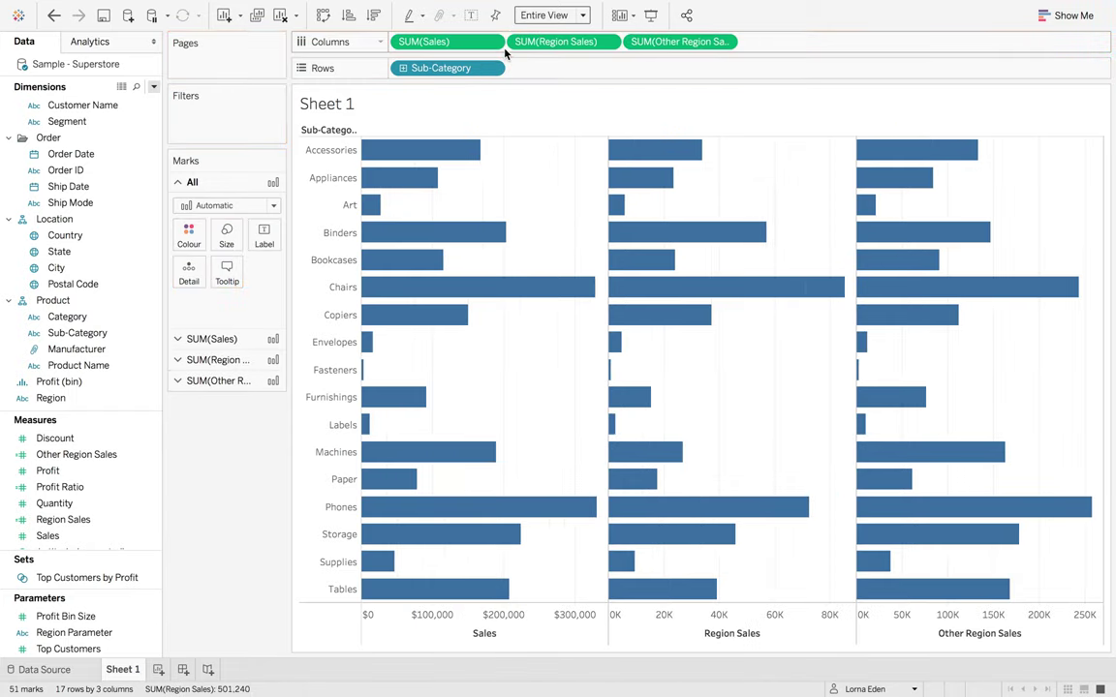
Step: Show the Region Parameter control next to the chart, set to Central
mouse_move(667, 151)
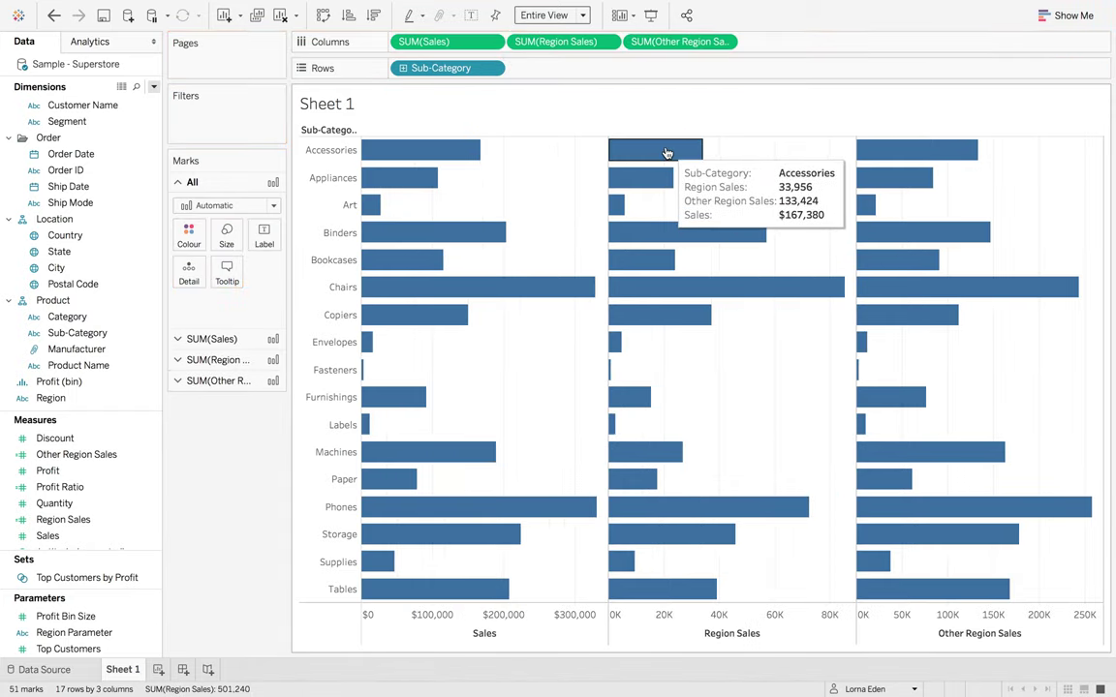
right_click(85, 632)
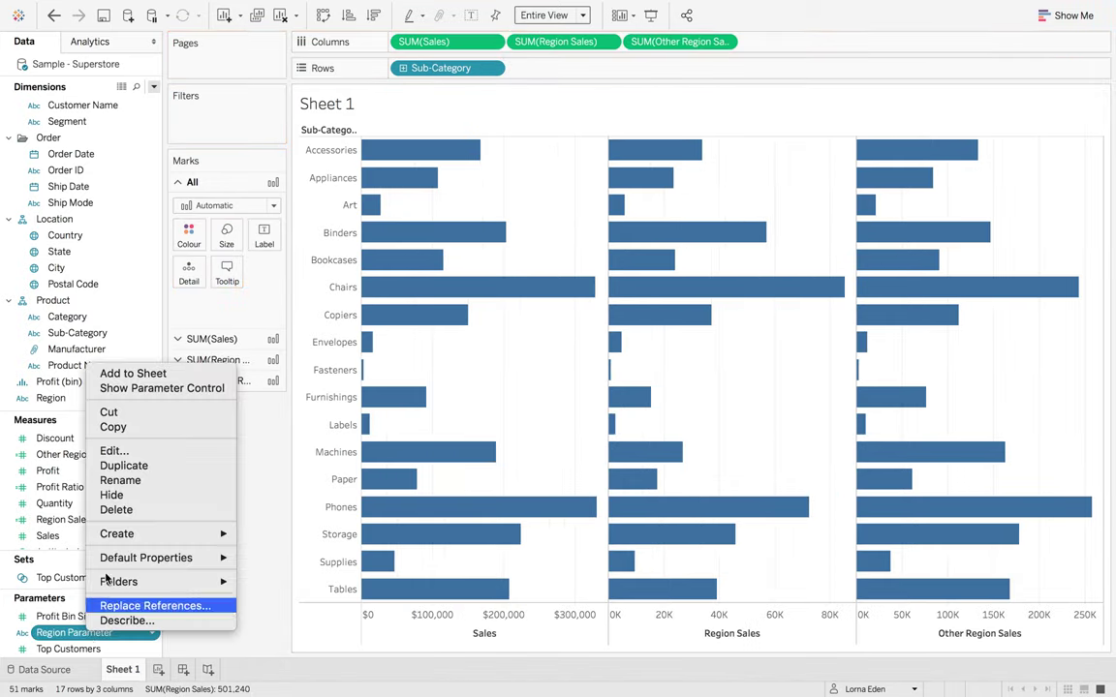
left_click(184, 389)
mouse_move(630, 158)
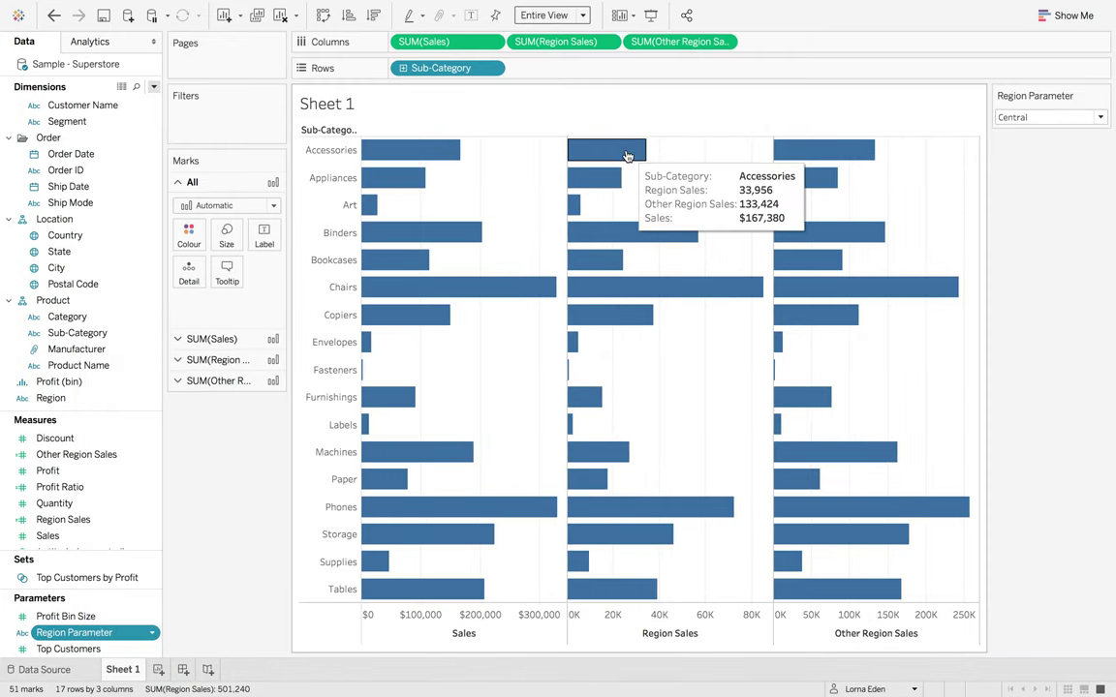
mouse_move(810, 153)
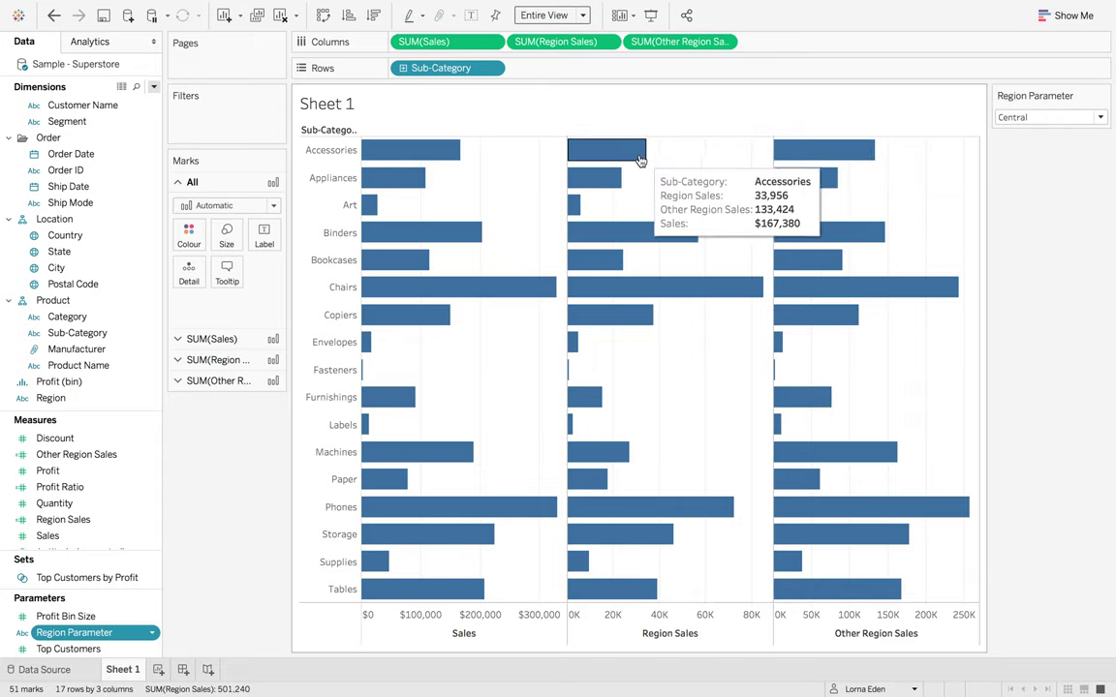
mouse_move(453, 158)
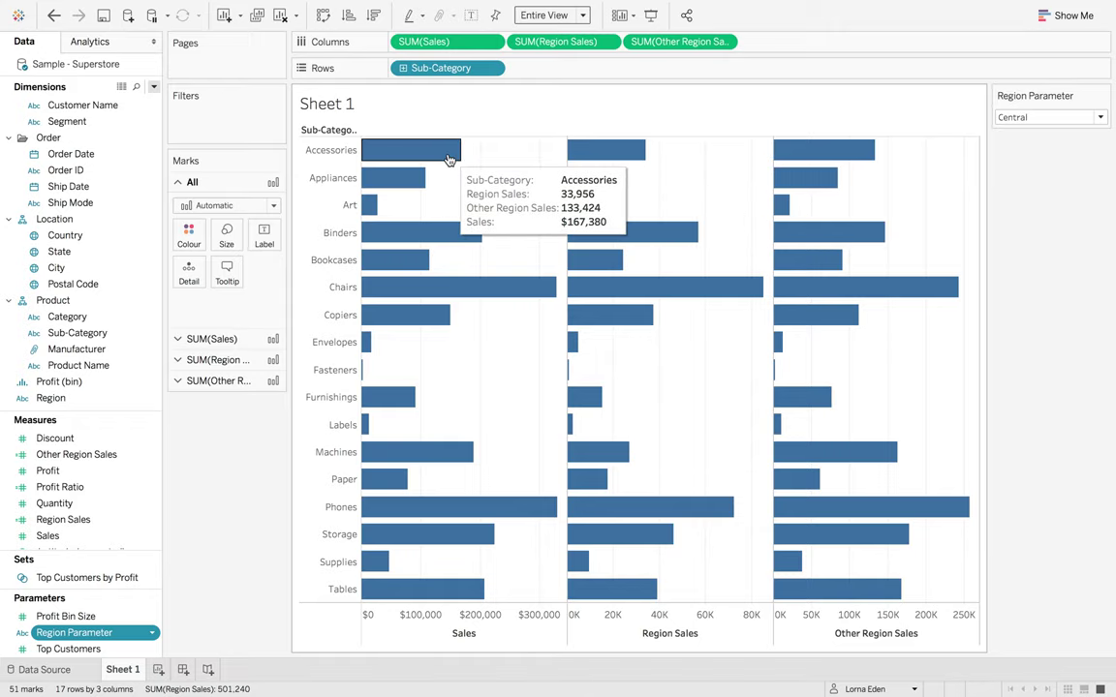
Step: Create a calculated field named % Of region Sales starting with SUM([Region Sales])
left_click(153, 86)
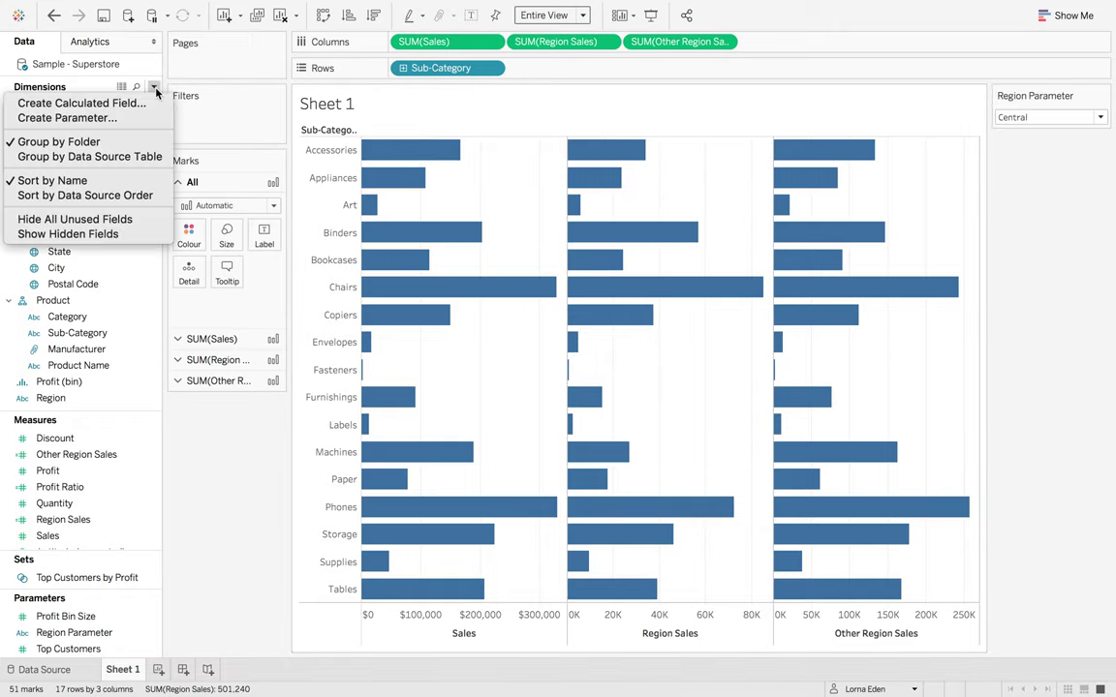
left_click(144, 102)
type("% Of region Sales")
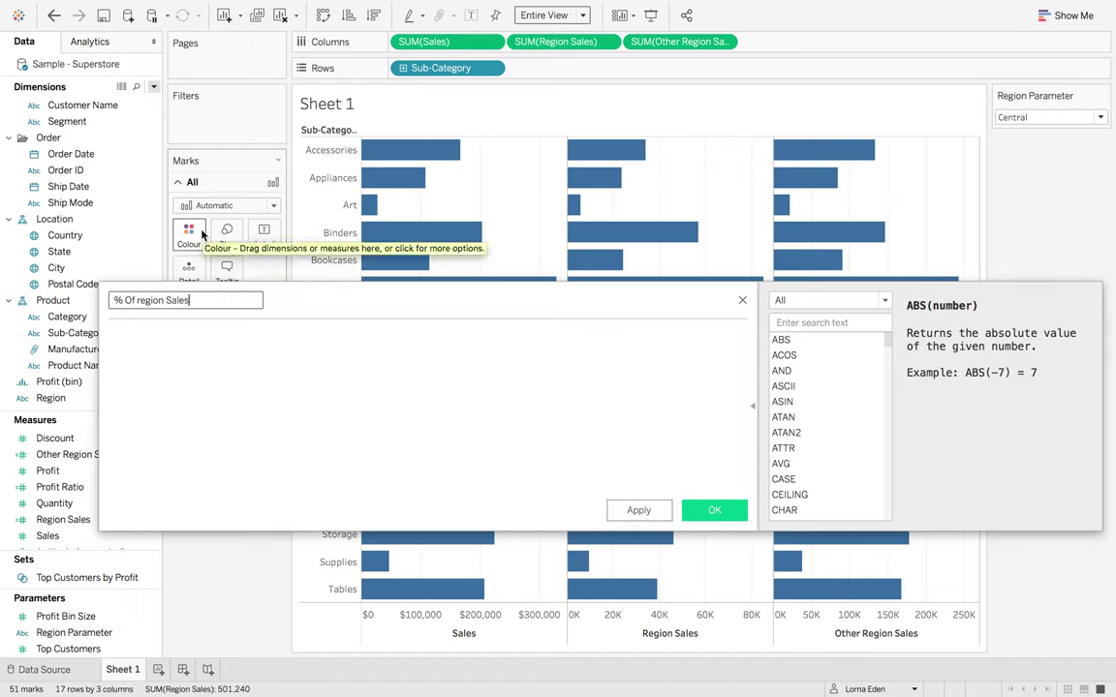
key("Tab")
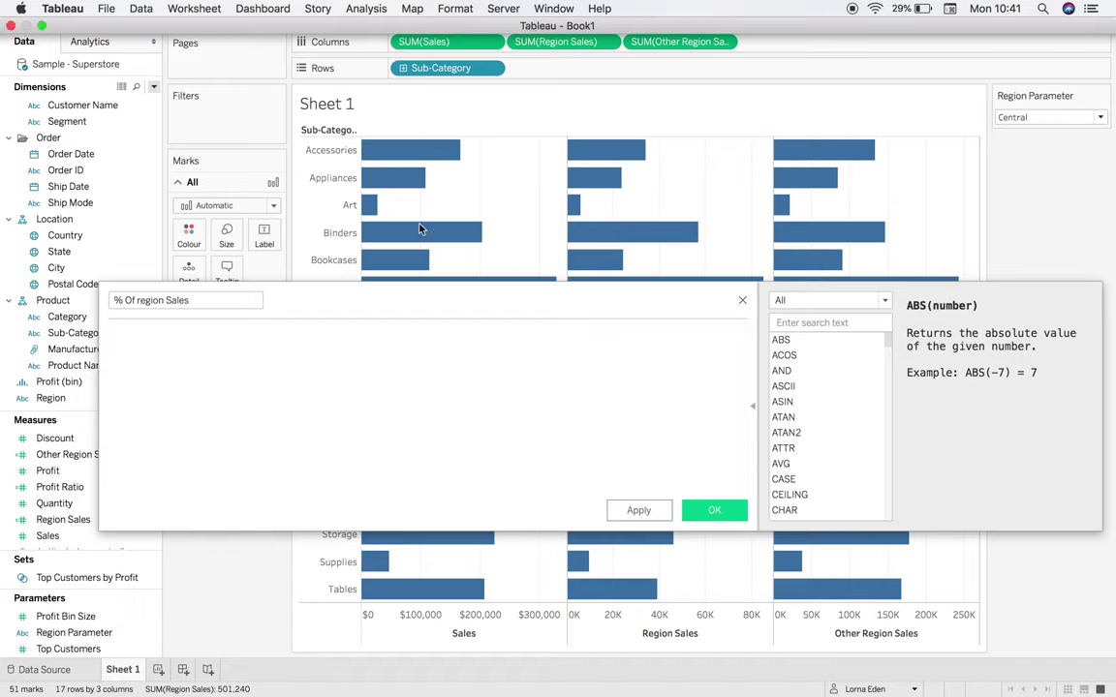
left_click(561, 44)
left_click_drag(508, 109, 317, 348)
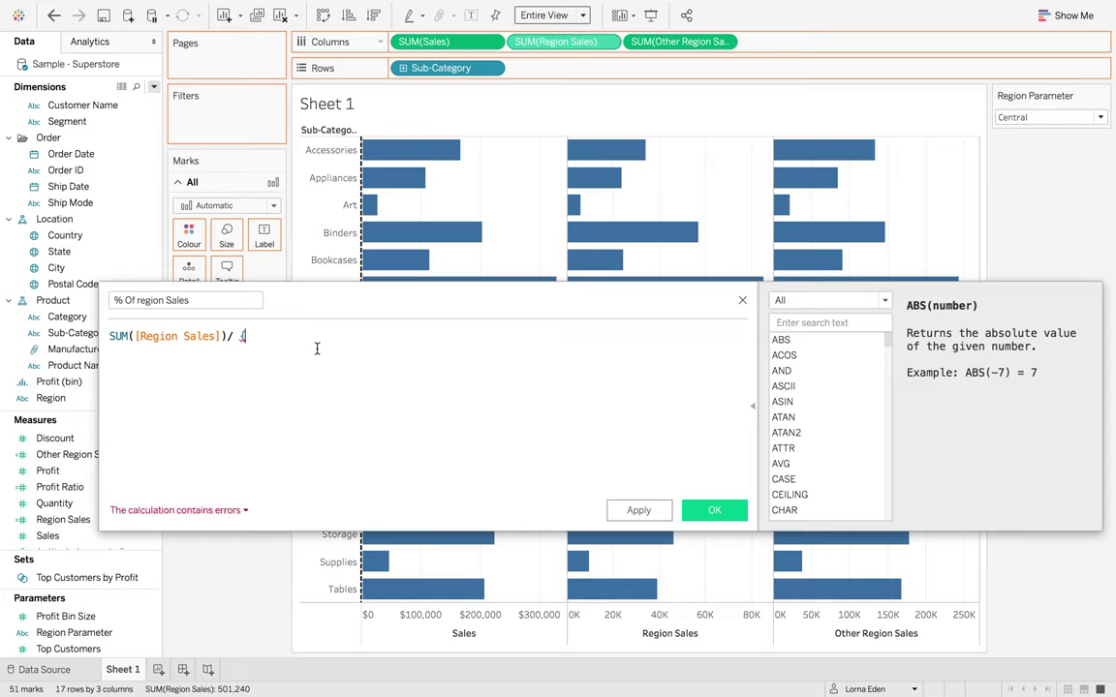
Step: Divide it by SUM({FIXED [Sub-Category]:SUM([Sales])}), fix the parentheses, and save
type("FIXED su")
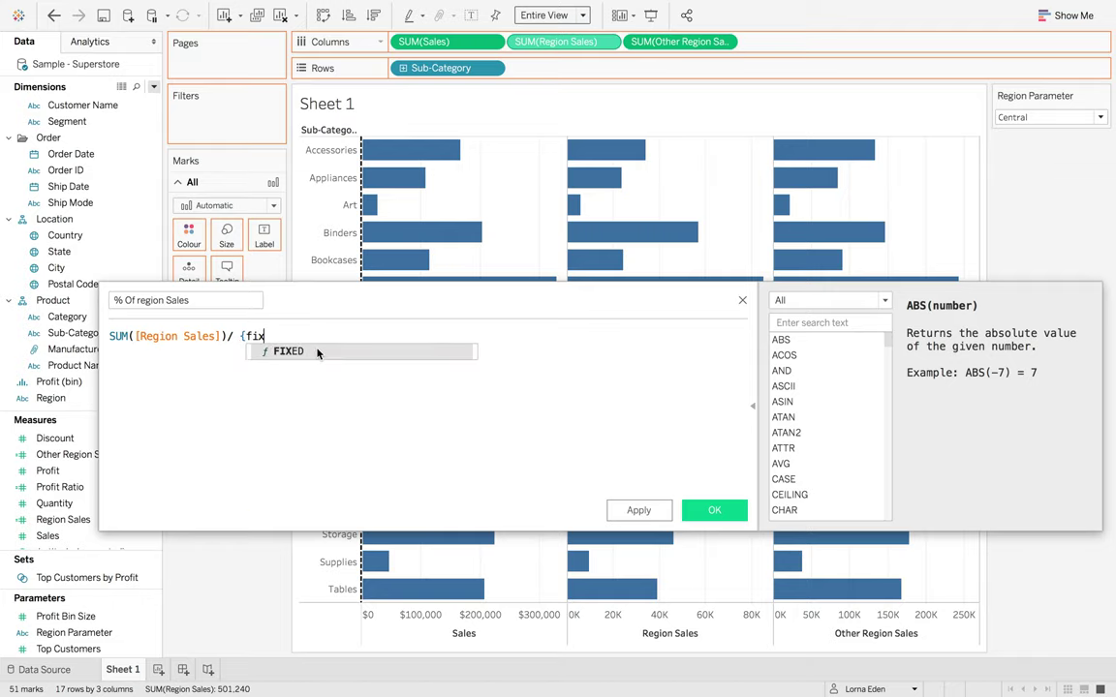
key("Return")
type(":")
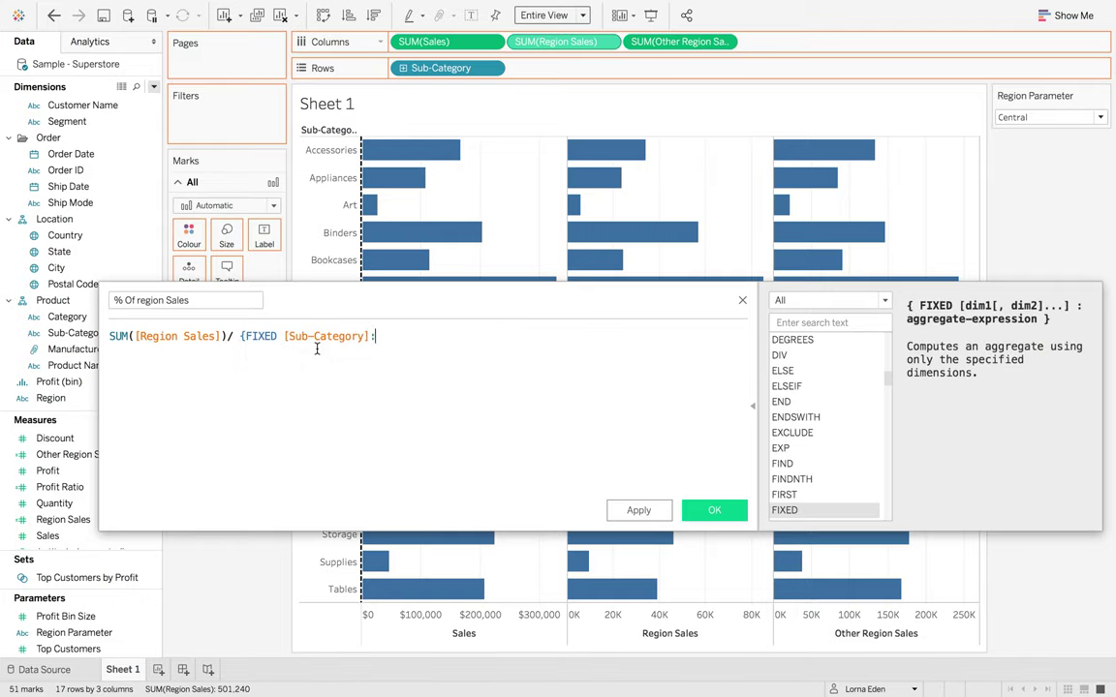
type("sum")
key("Return")
type("sale")
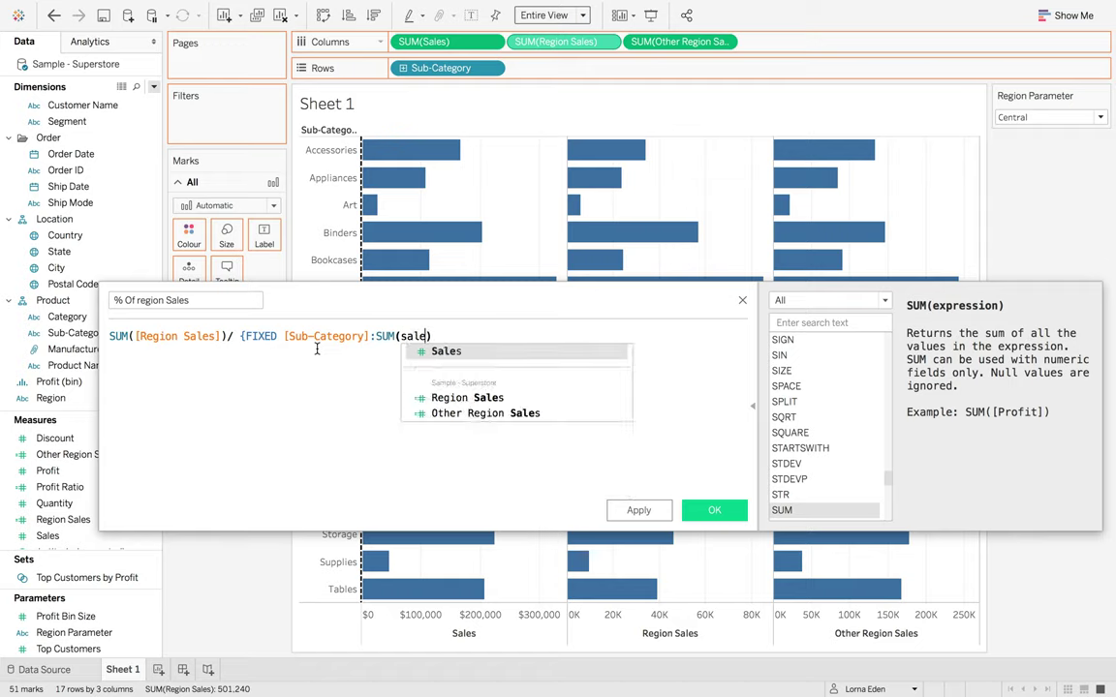
type("s")
key("Return")
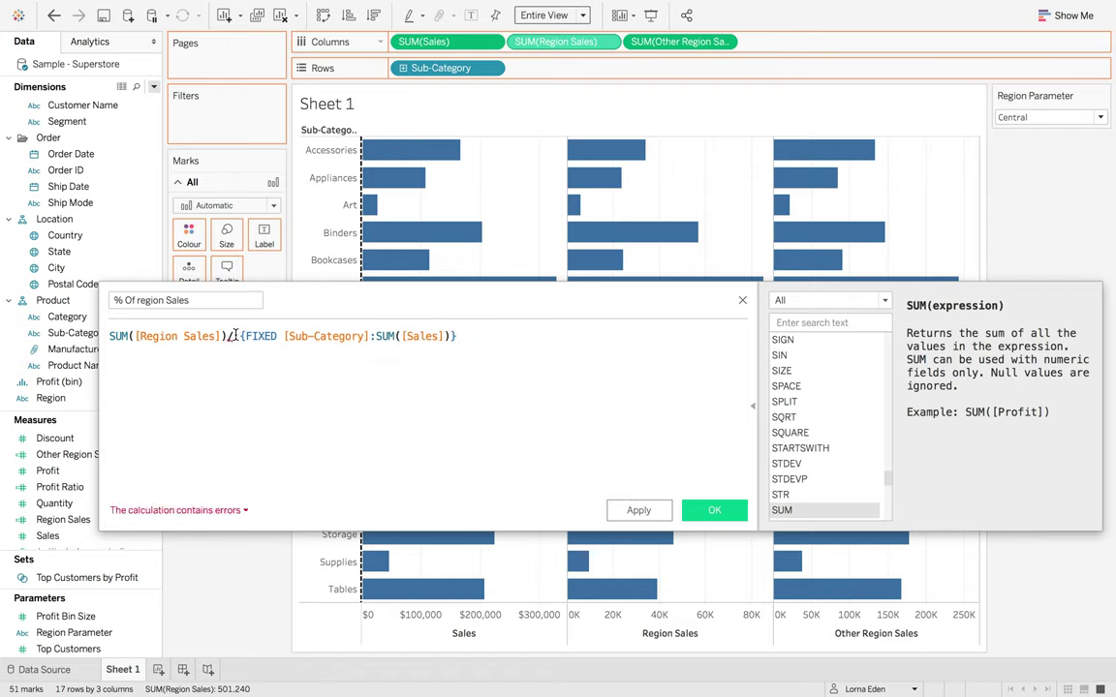
type("sum")
key("Return")
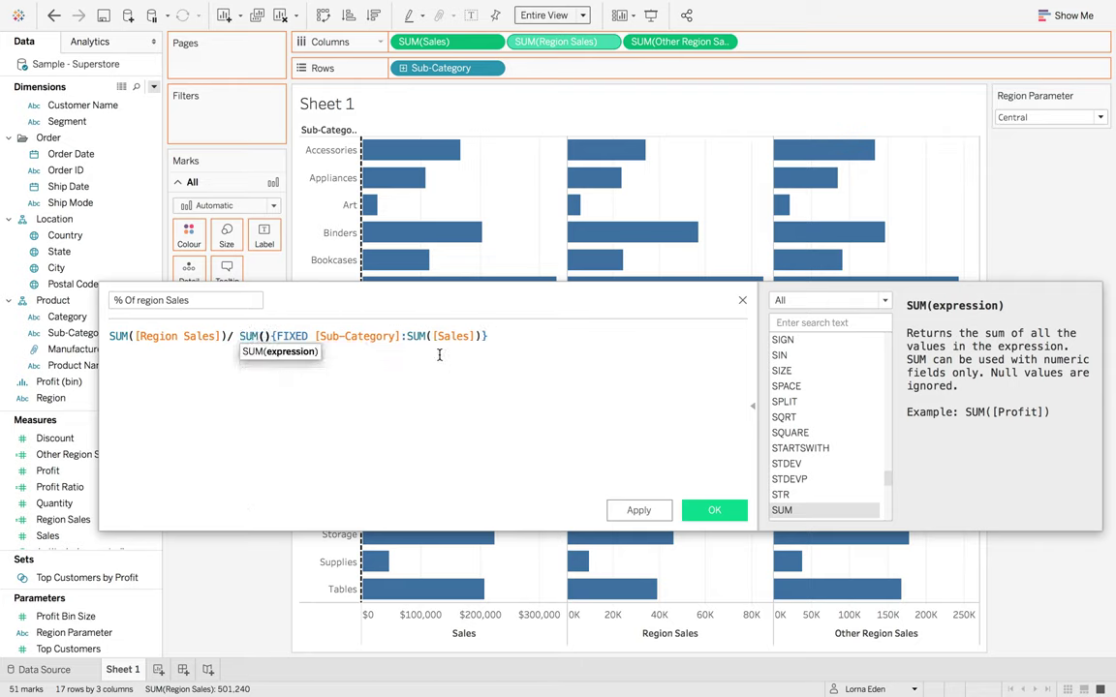
left_click(274, 336)
key("BackSpace")
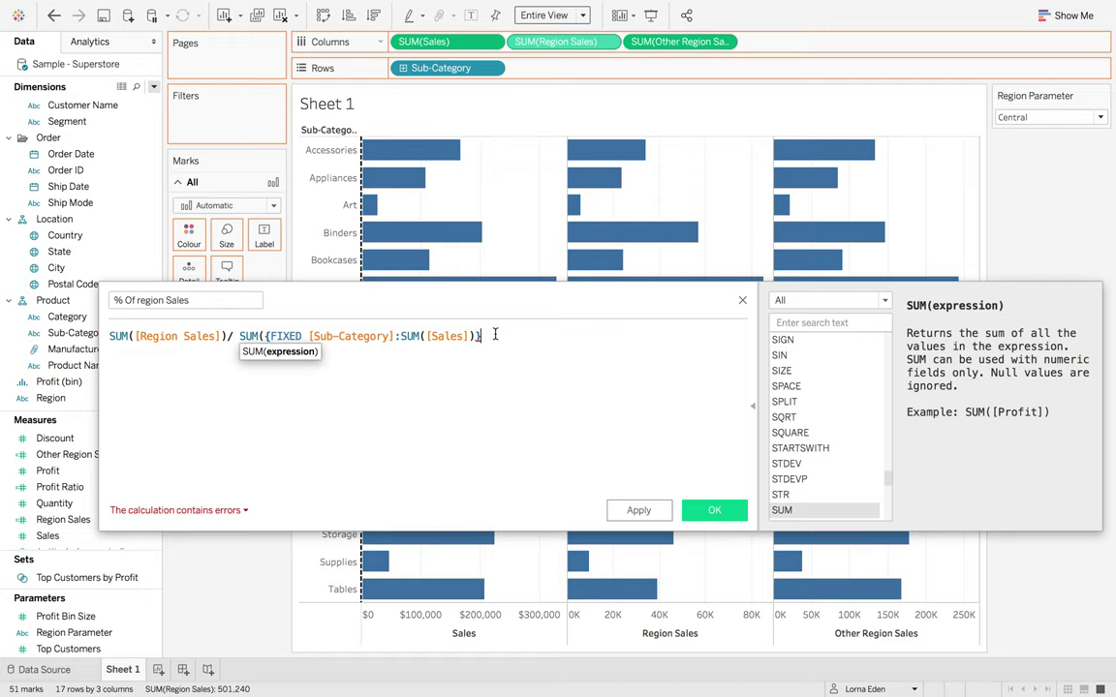
type(")")
left_click(714, 510)
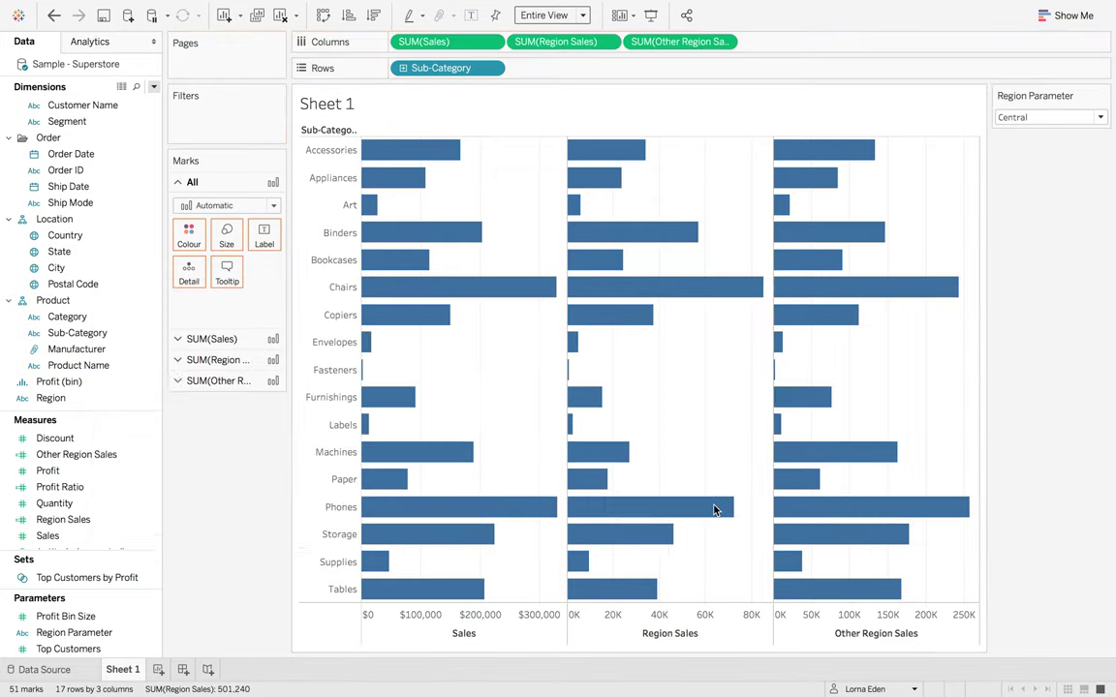
Step: Duplicate % Of region Sales as % Of other region Sales, referencing Other Region Sales instead
right_click(92, 438)
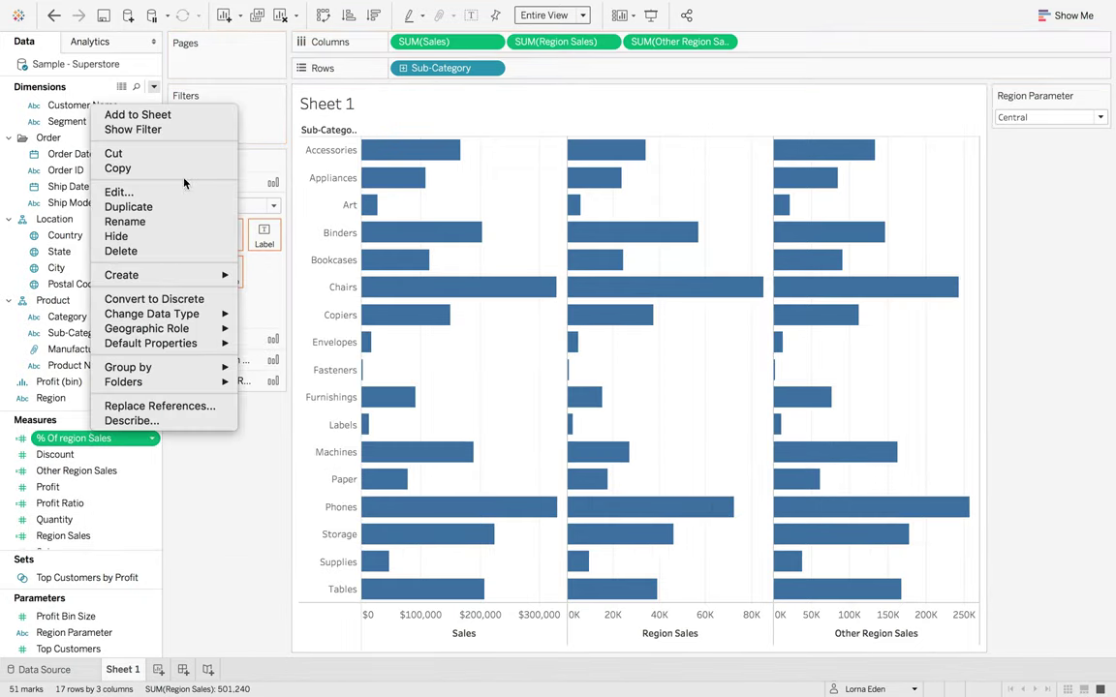
left_click(155, 206)
right_click(101, 456)
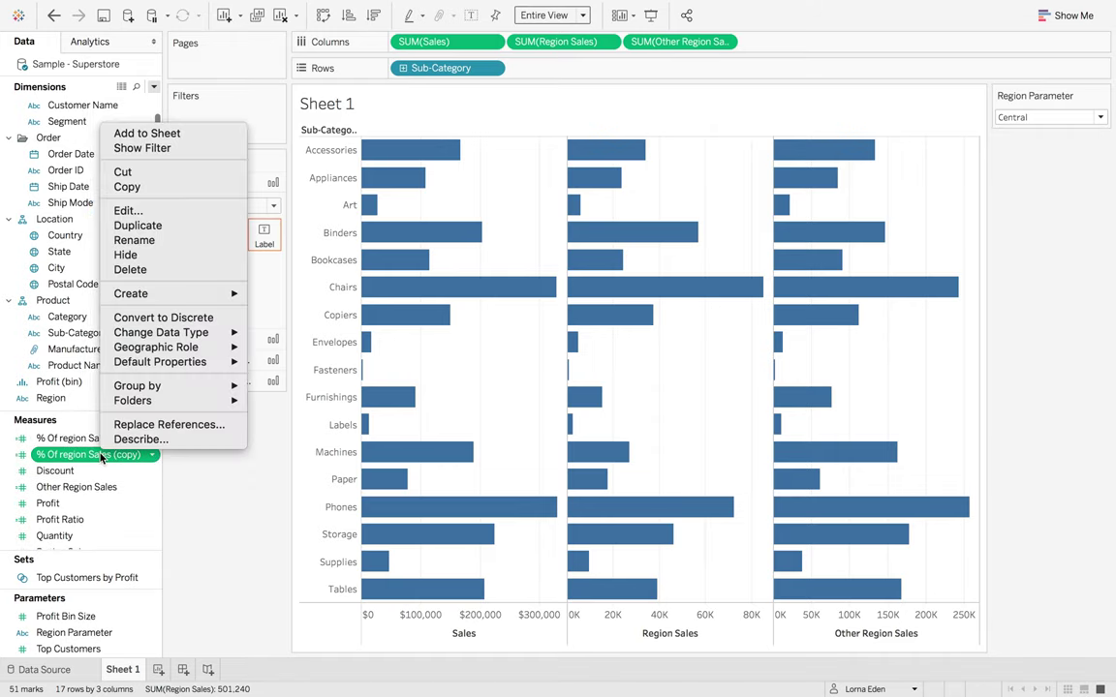
left_click(158, 192)
left_click(139, 302)
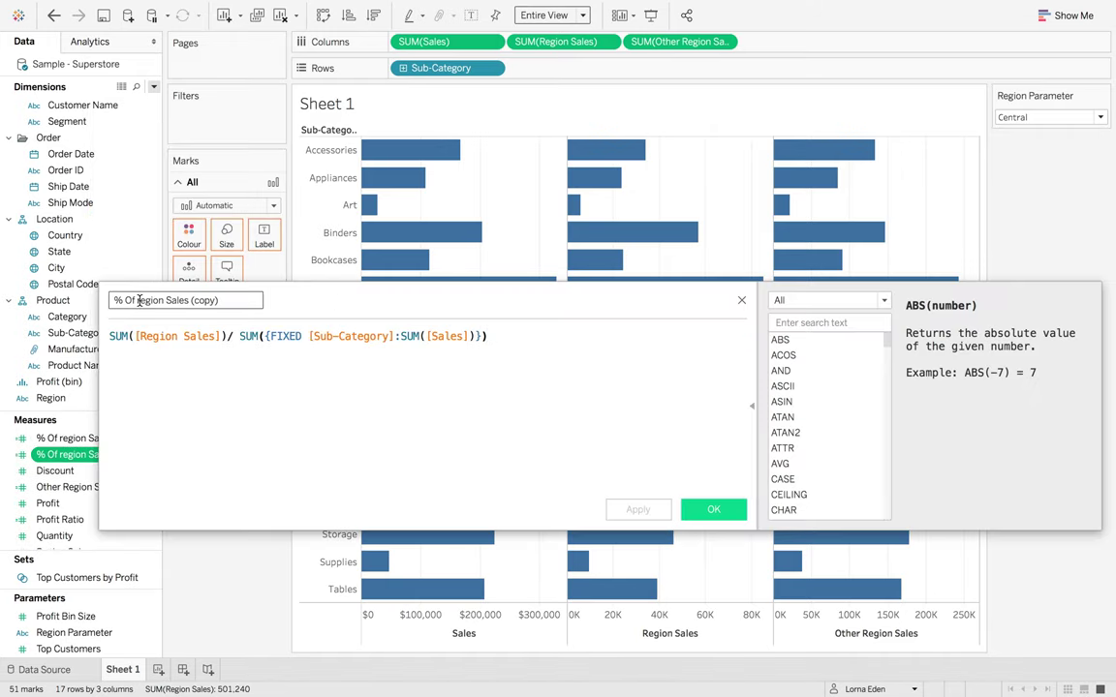
type("other")
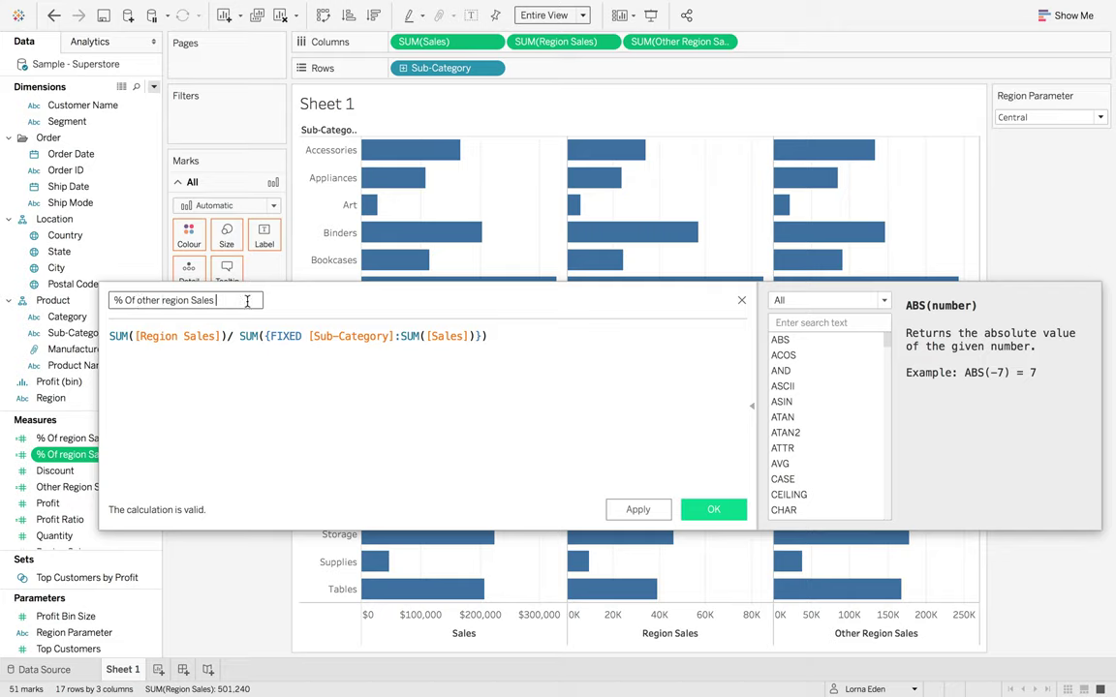
left_click(138, 336)
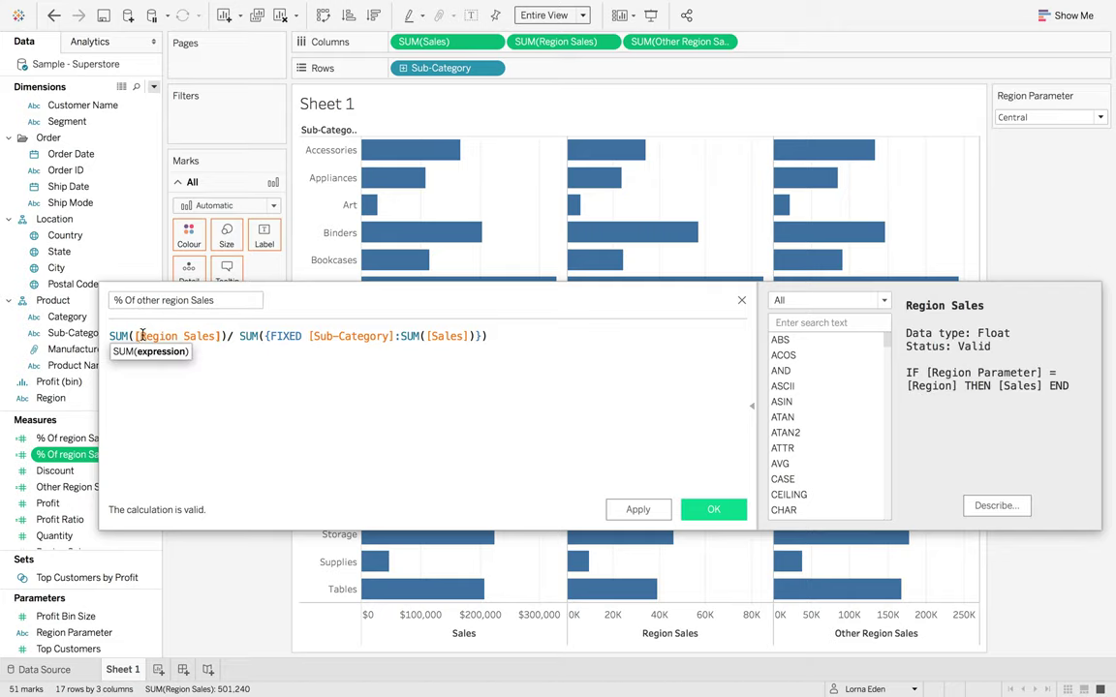
type("Other")
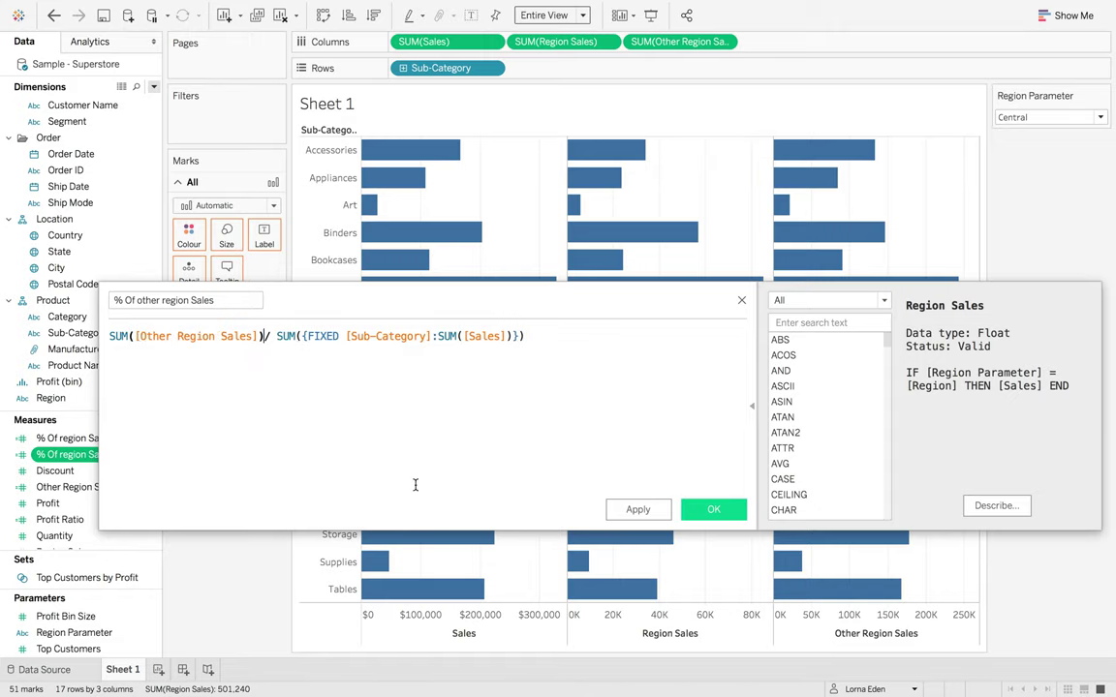
left_click(713, 510)
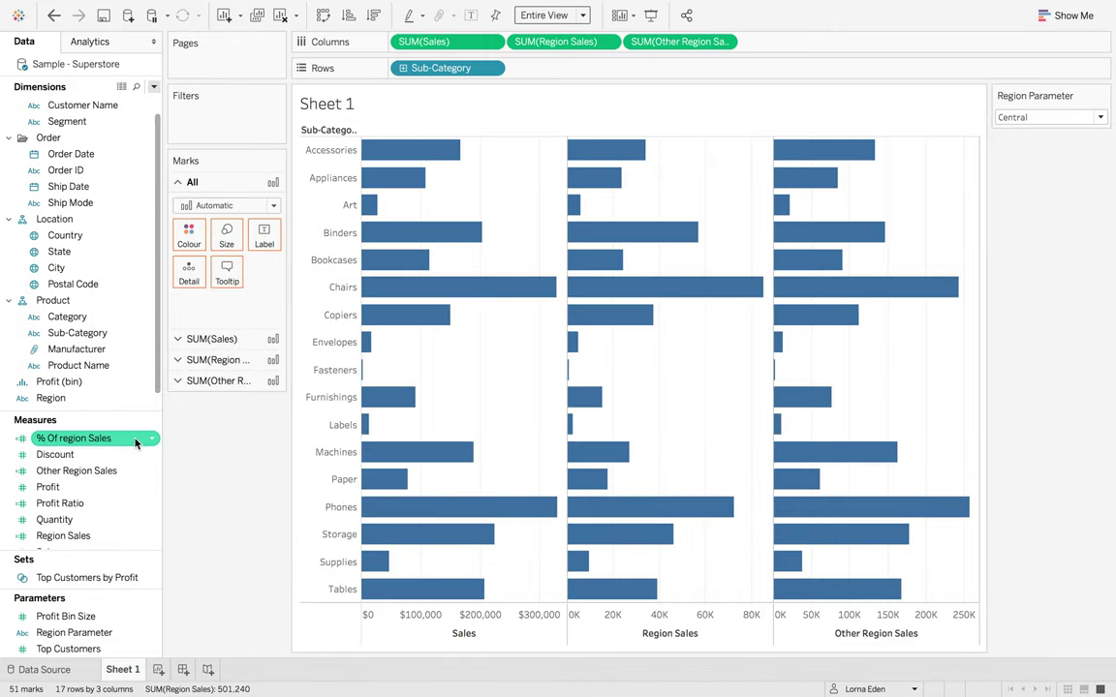
Step: Give both percentage measures a default Percentage number format with one decimal place
left_click(87, 453, "ctrl")
right_click(90, 455)
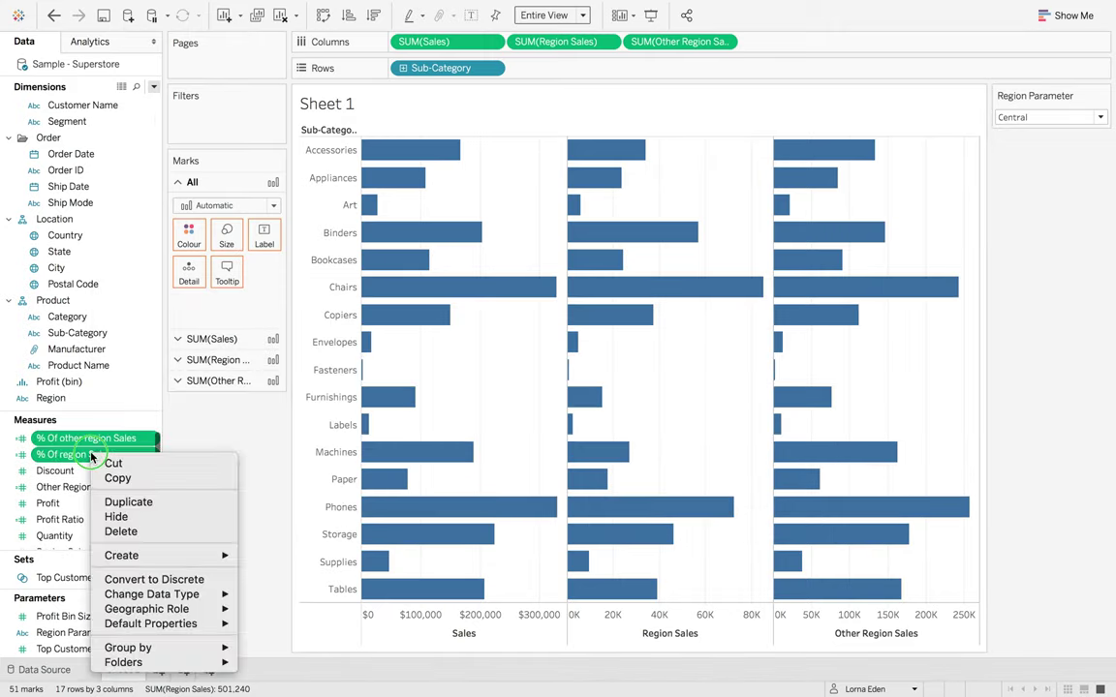
mouse_move(203, 624)
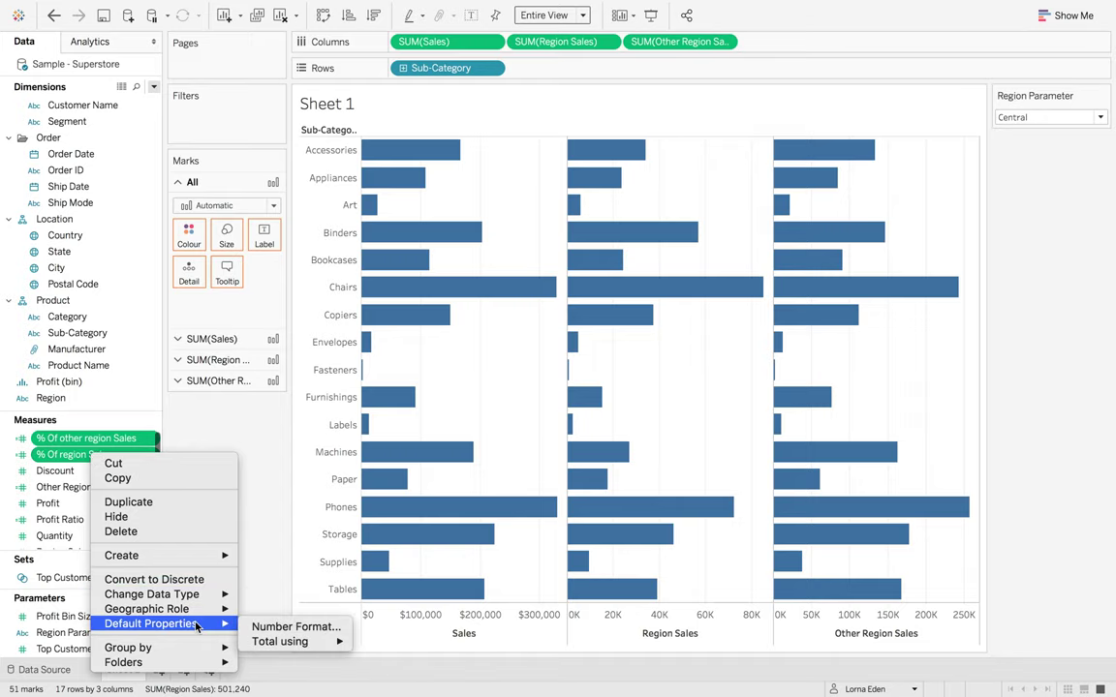
left_click(271, 625)
left_click(453, 332)
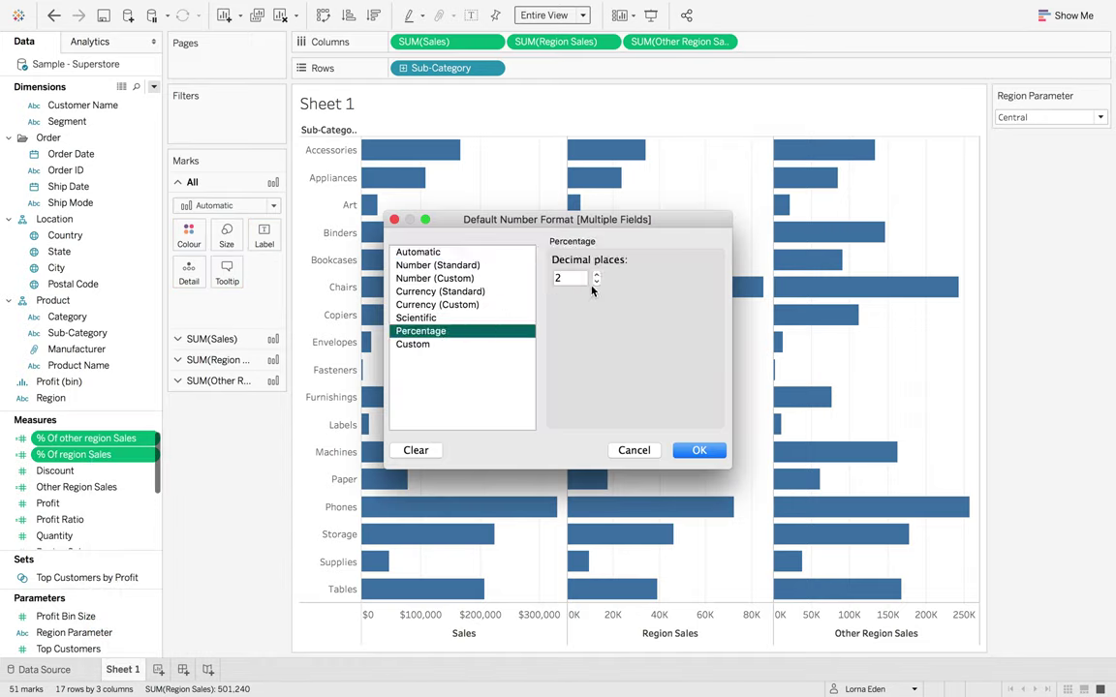
left_click(597, 281)
left_click(698, 451)
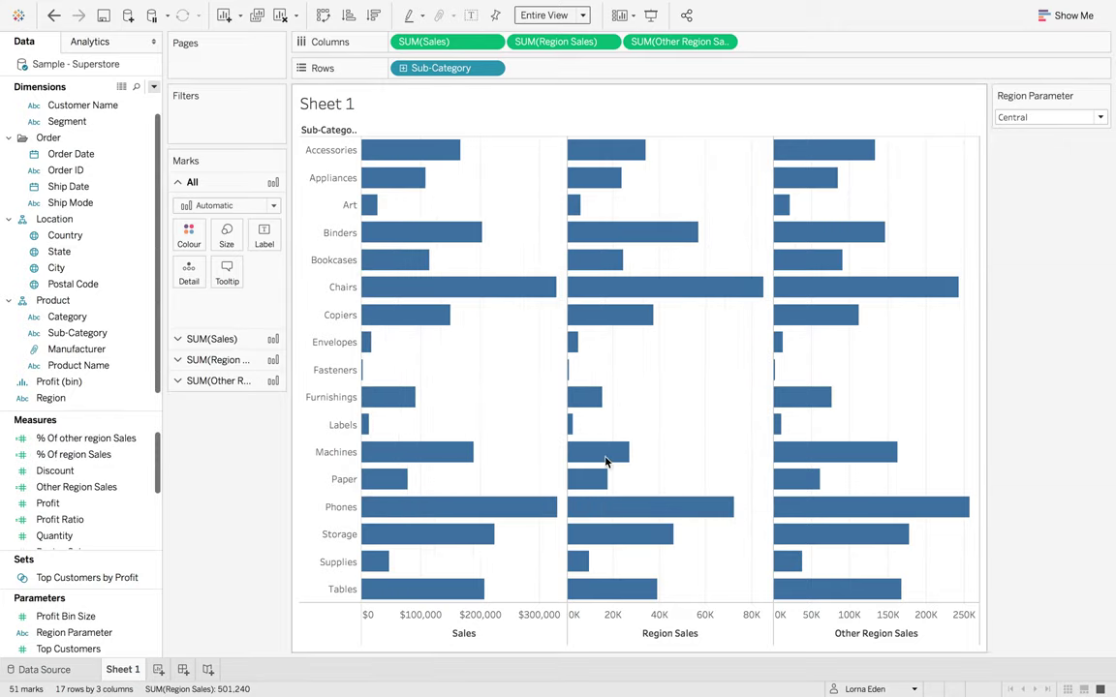
Step: Add both % measures to Columns, drop the three sales pills, and place % Of region Sales first
left_click_drag(61, 455, 771, 43)
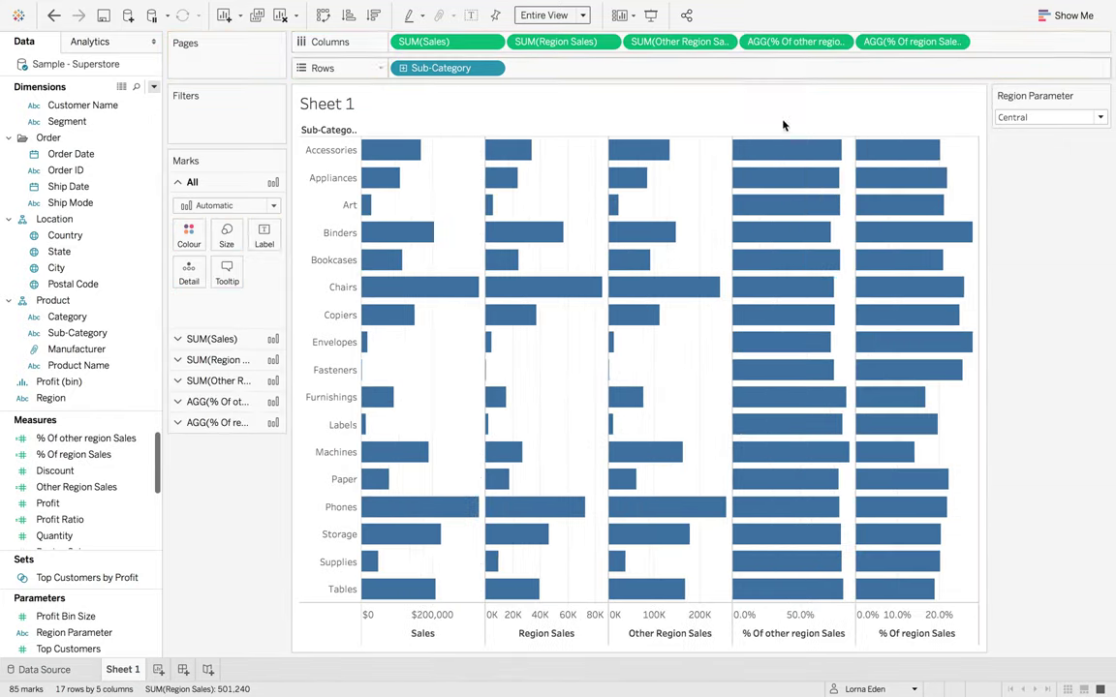
mouse_move(809, 156)
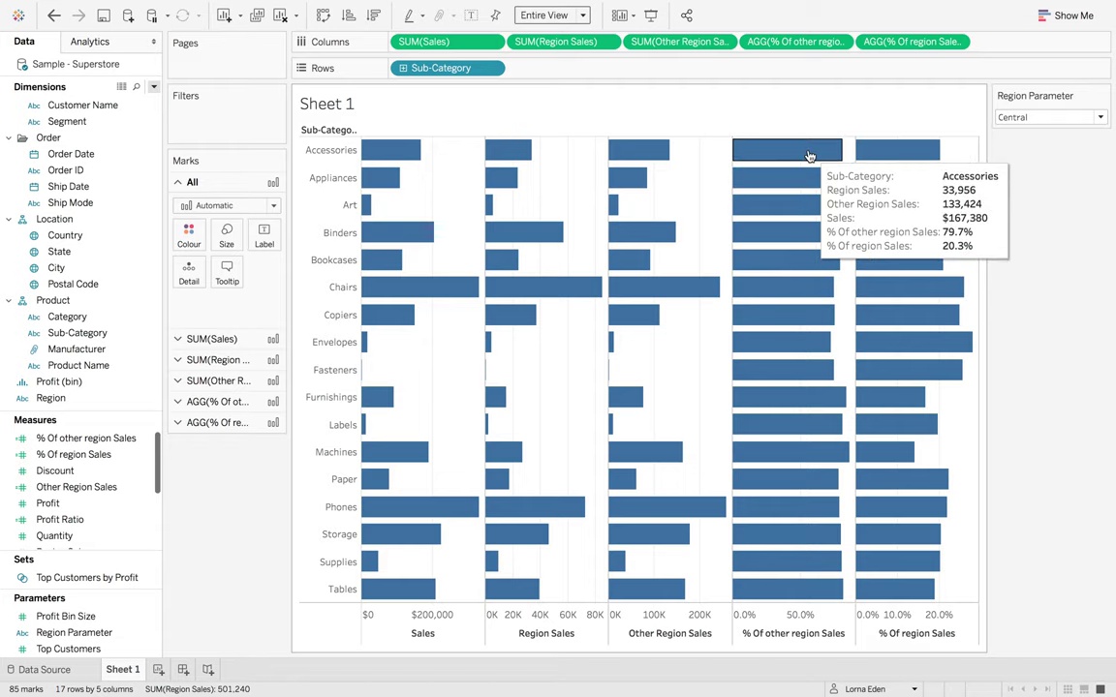
mouse_move(869, 152)
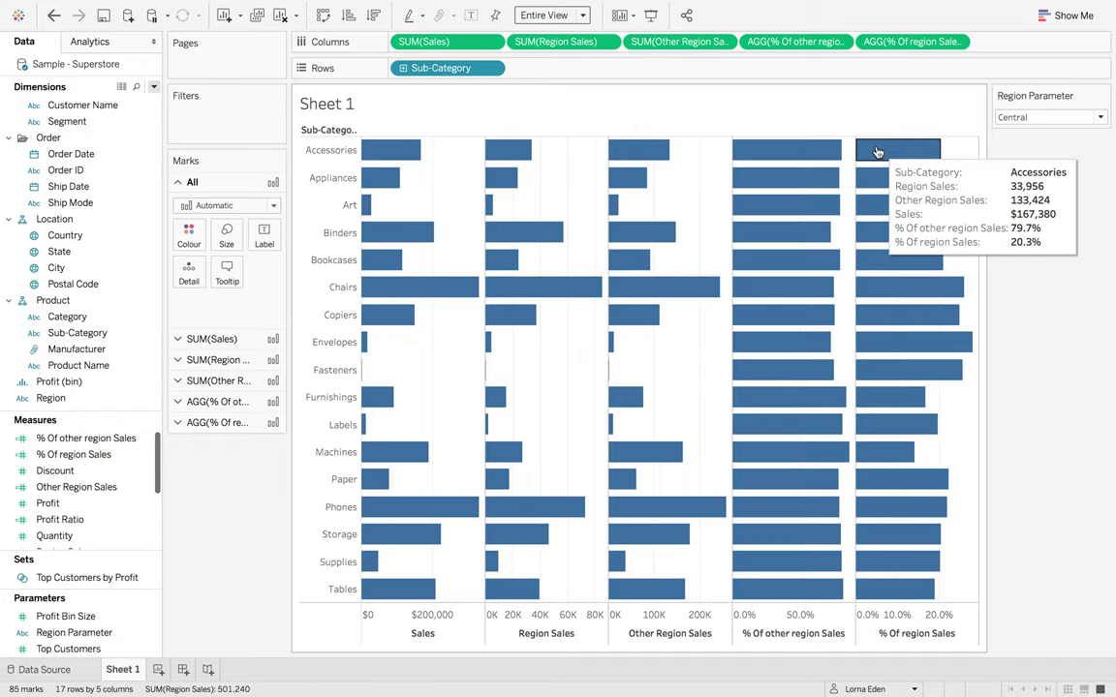
mouse_move(678, 40)
left_mouse_down()
mouse_move(692, 35)
mouse_move(678, 20)
left_mouse_up()
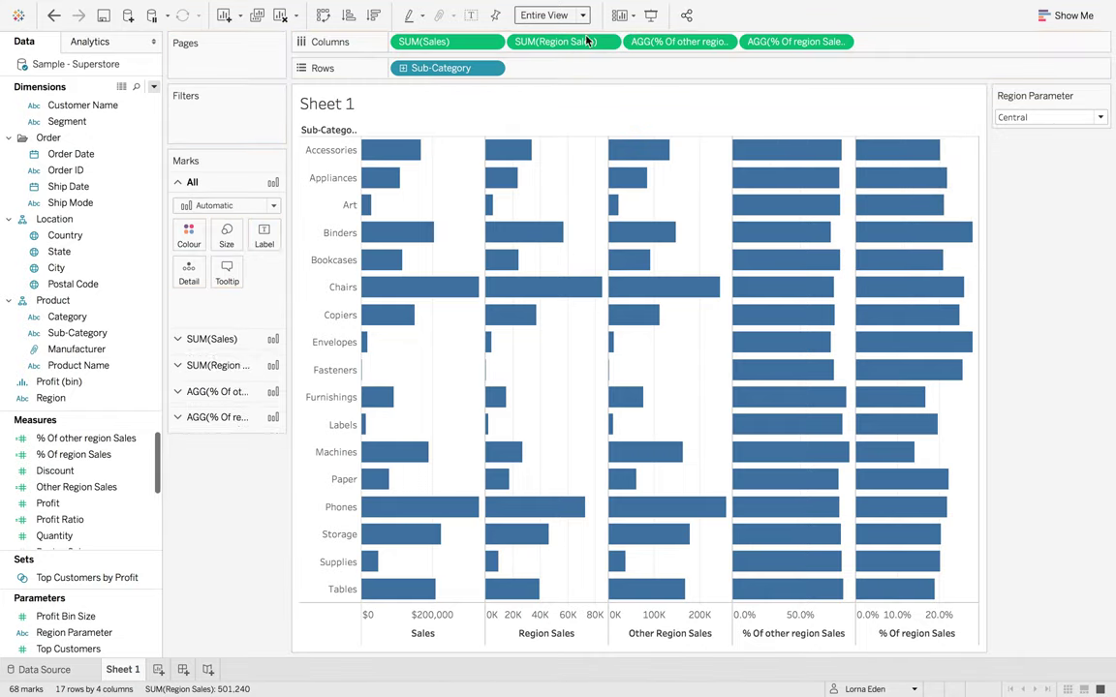
left_click_drag(567, 40, 543, 10)
left_click_drag(424, 41, 455, 5)
left_click_drag(511, 39, 392, 43)
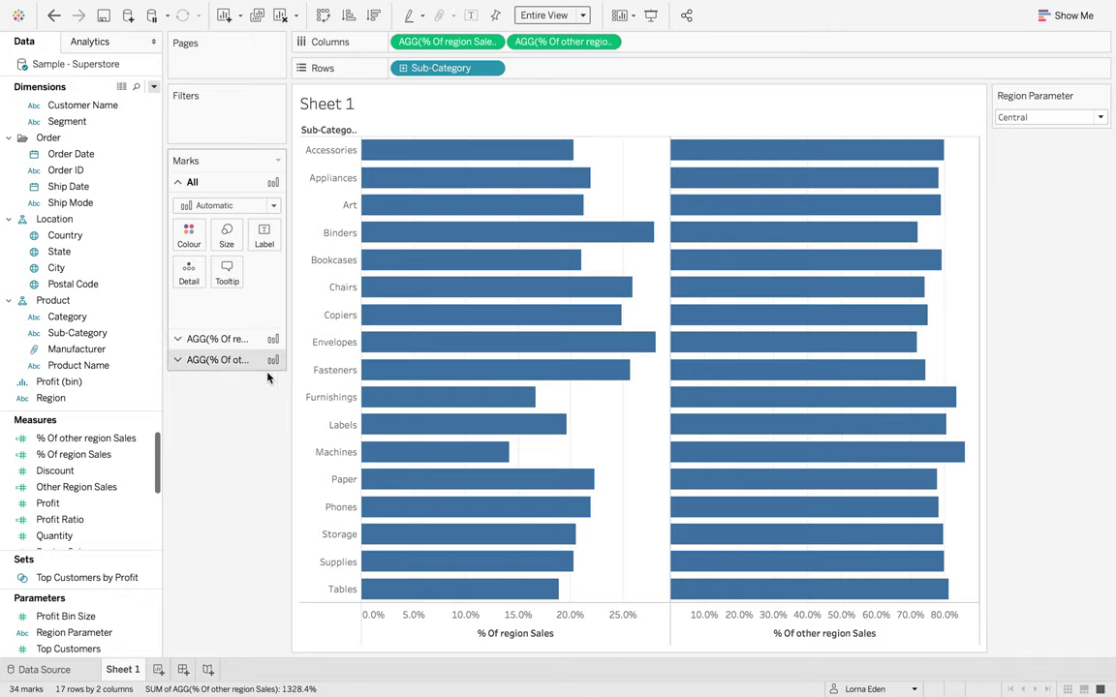
Step: Fix the % Of region Sales axis range from -0.01 to 1
right_click(578, 623)
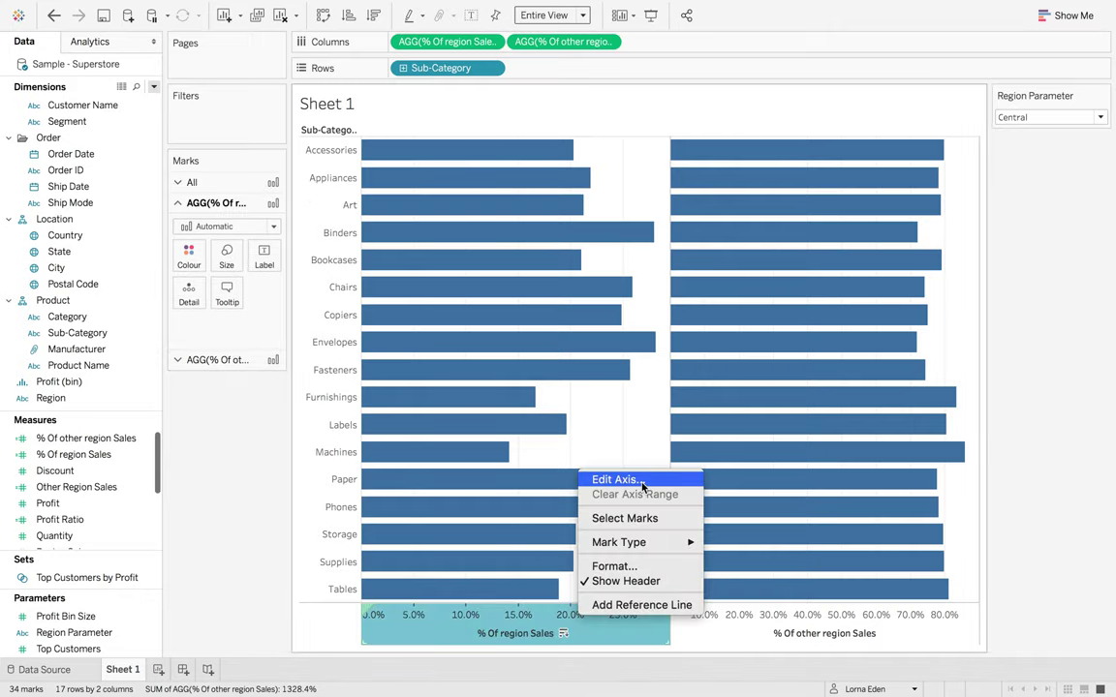
left_click(610, 478)
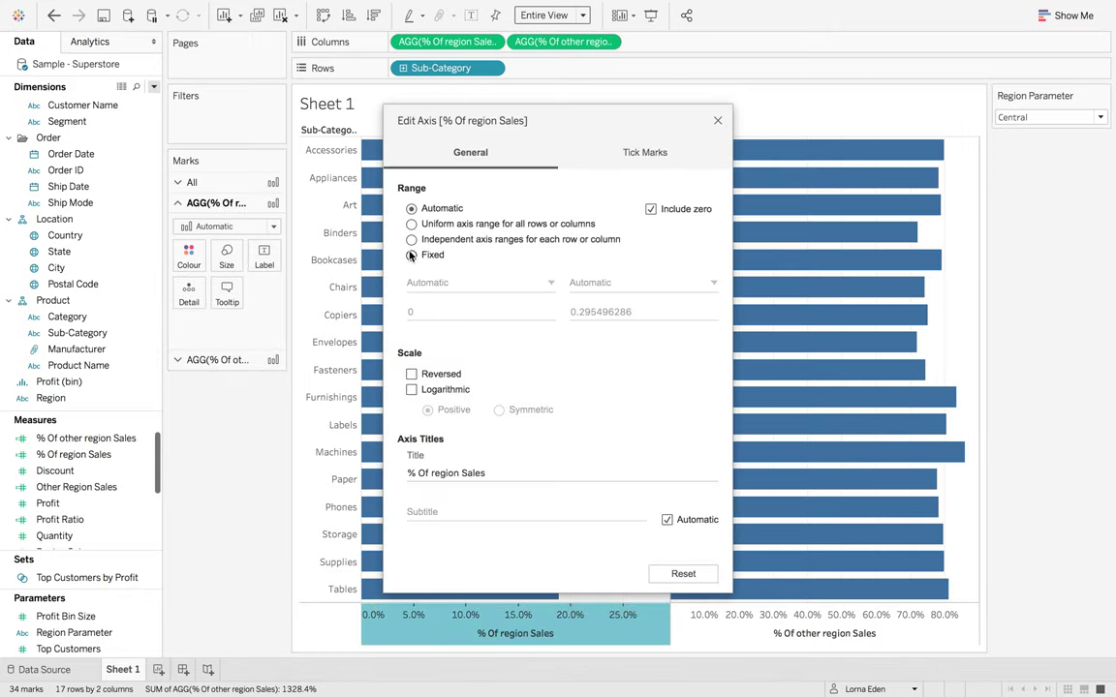
left_click(411, 255)
double_click(423, 308)
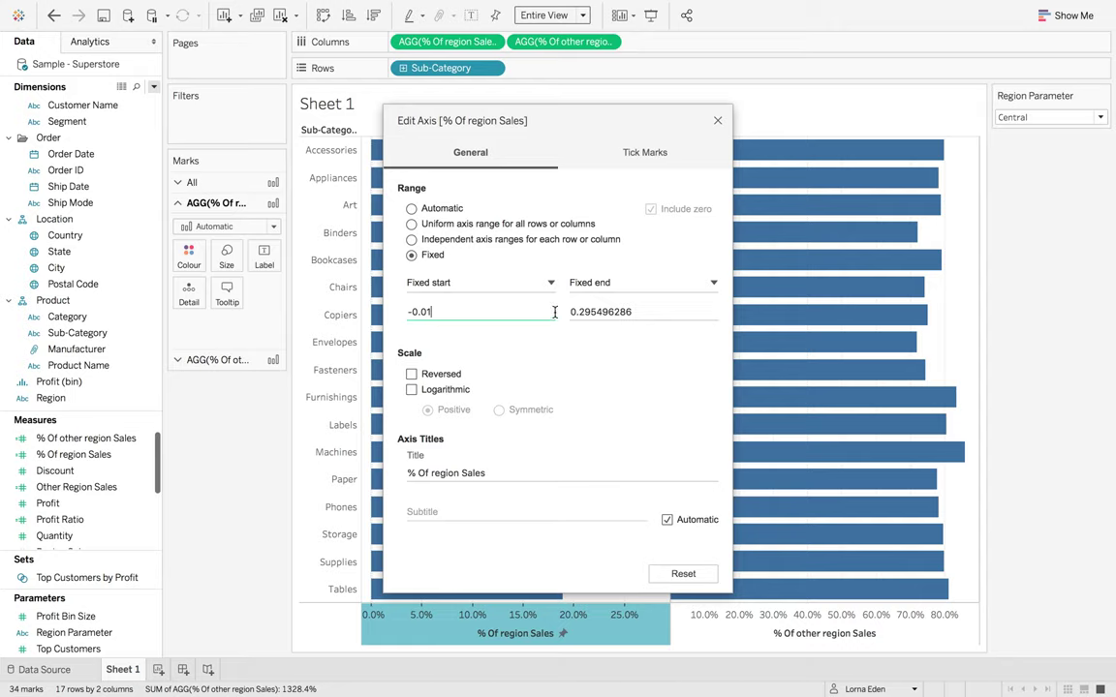
double_click(643, 312)
type("1")
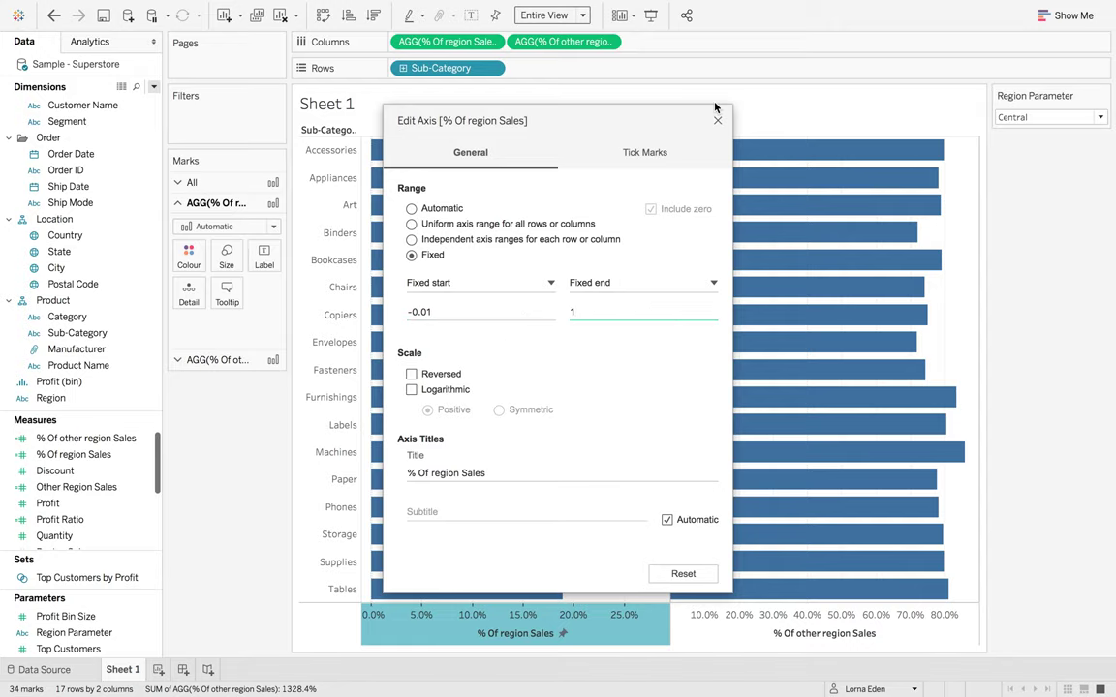
left_click(718, 120)
Step: Fix the % Of other region Sales axis from -0.01 to 1 and reverse it
left_click(704, 620)
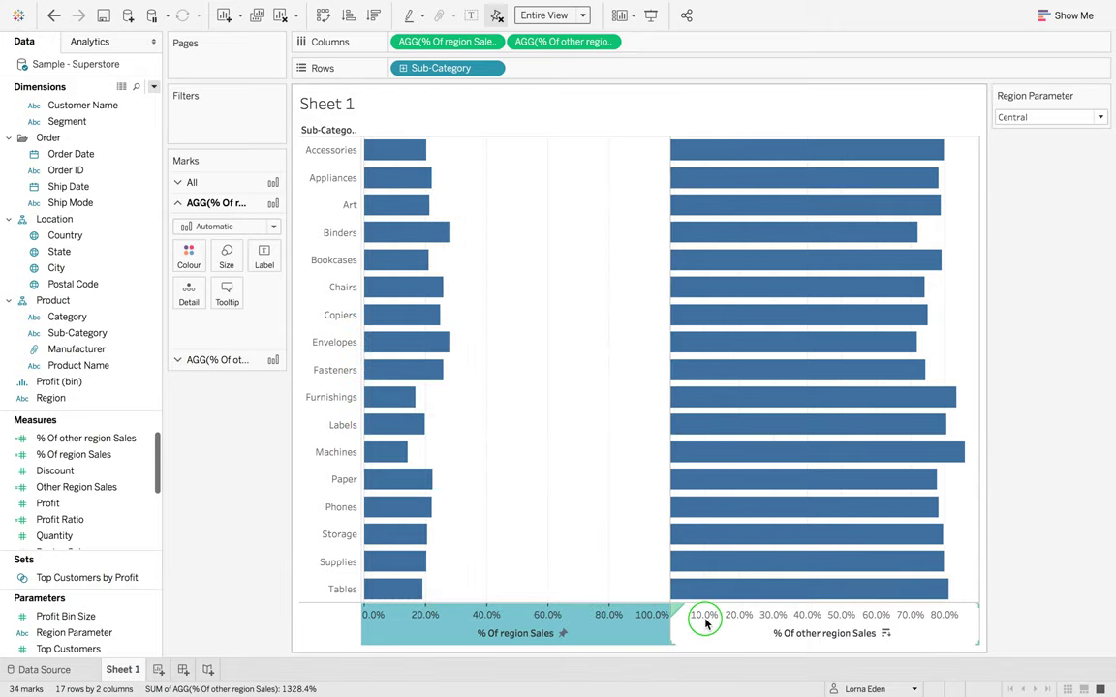
right_click(704, 620)
left_click(736, 463)
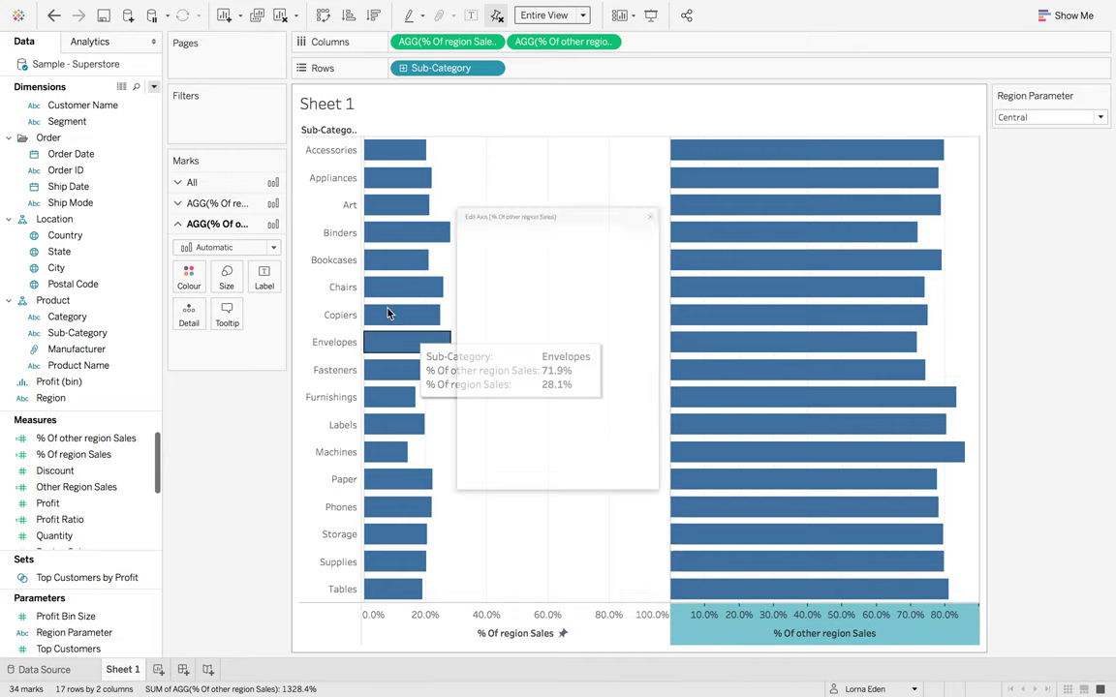
left_click(413, 256)
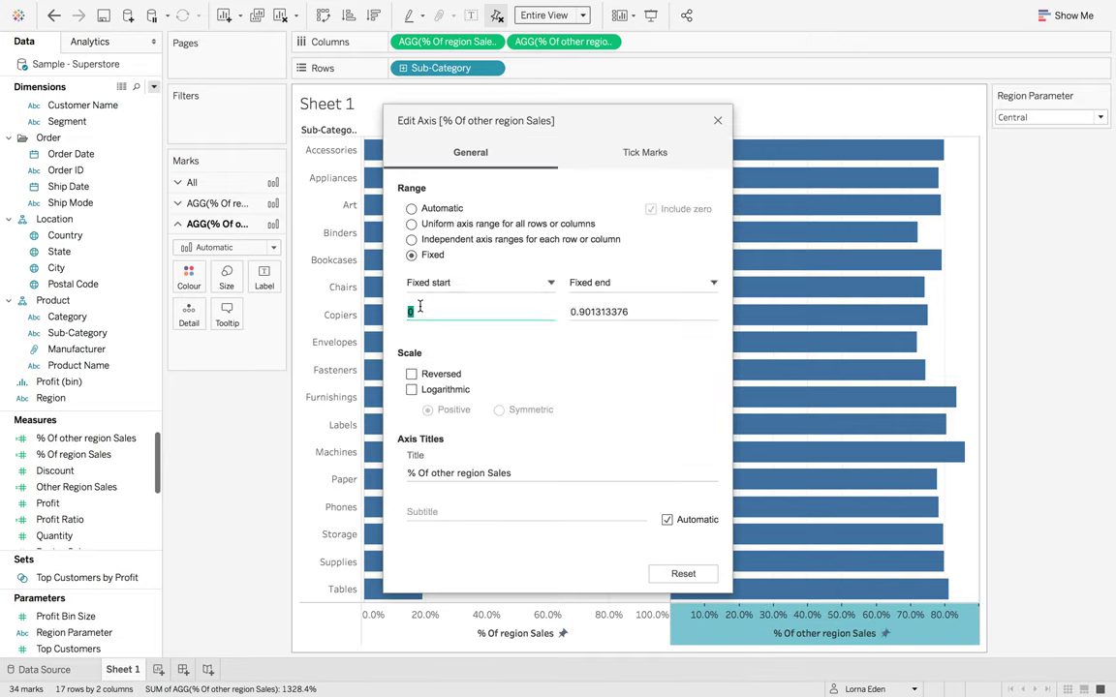
left_click(420, 311)
type("-0.01")
key("Tab")
double_click(594, 312)
type("1")
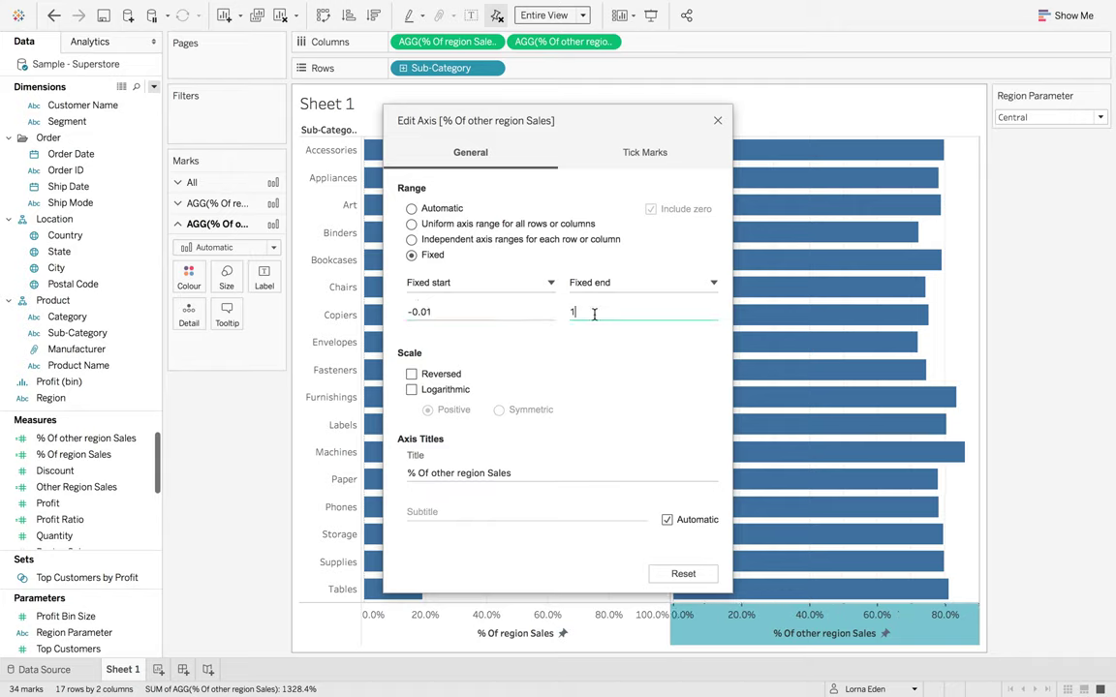
left_click(412, 374)
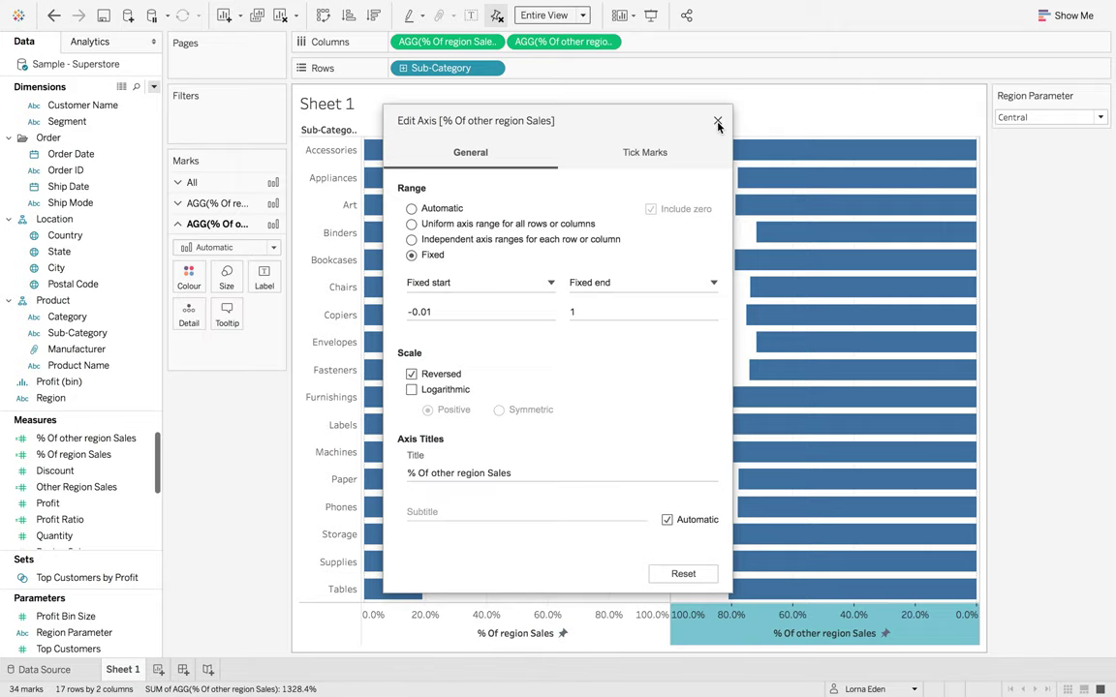
left_click(718, 122)
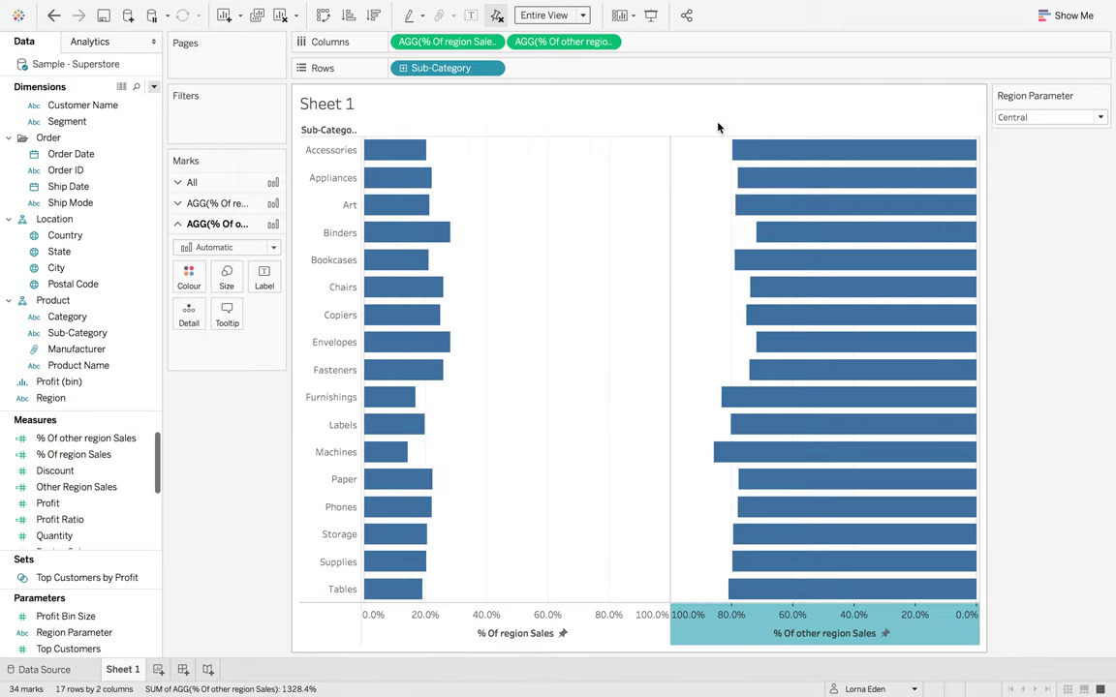
Step: Combine the two percentage measures on a dual axis and draw all marks as bars
right_click(699, 635)
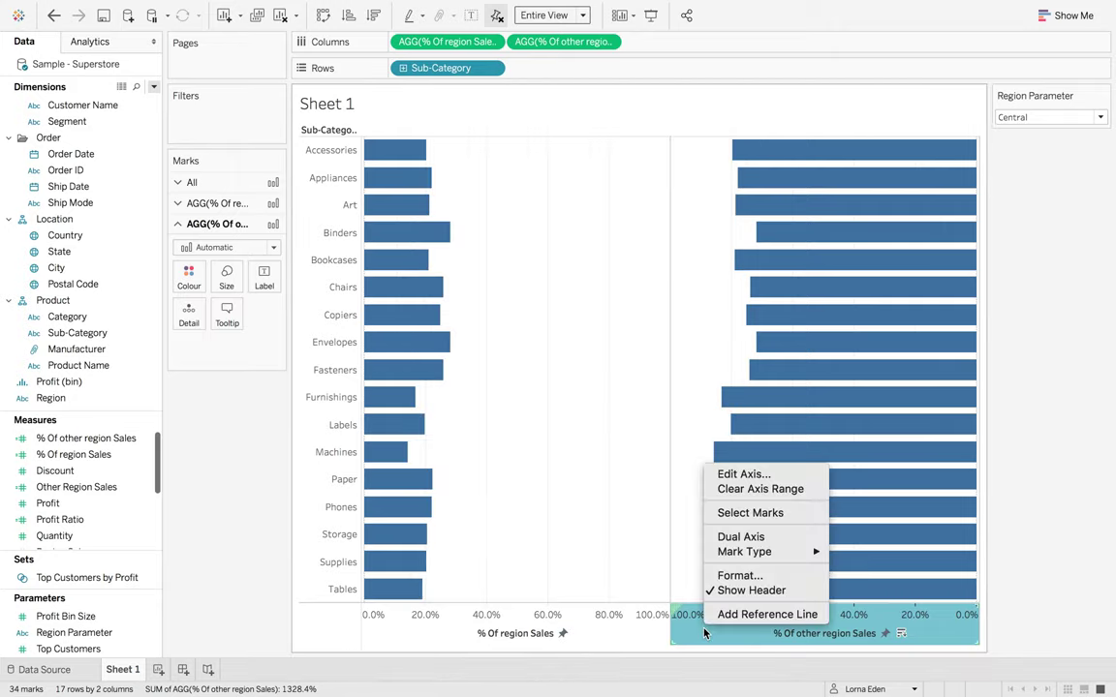
left_click(756, 535)
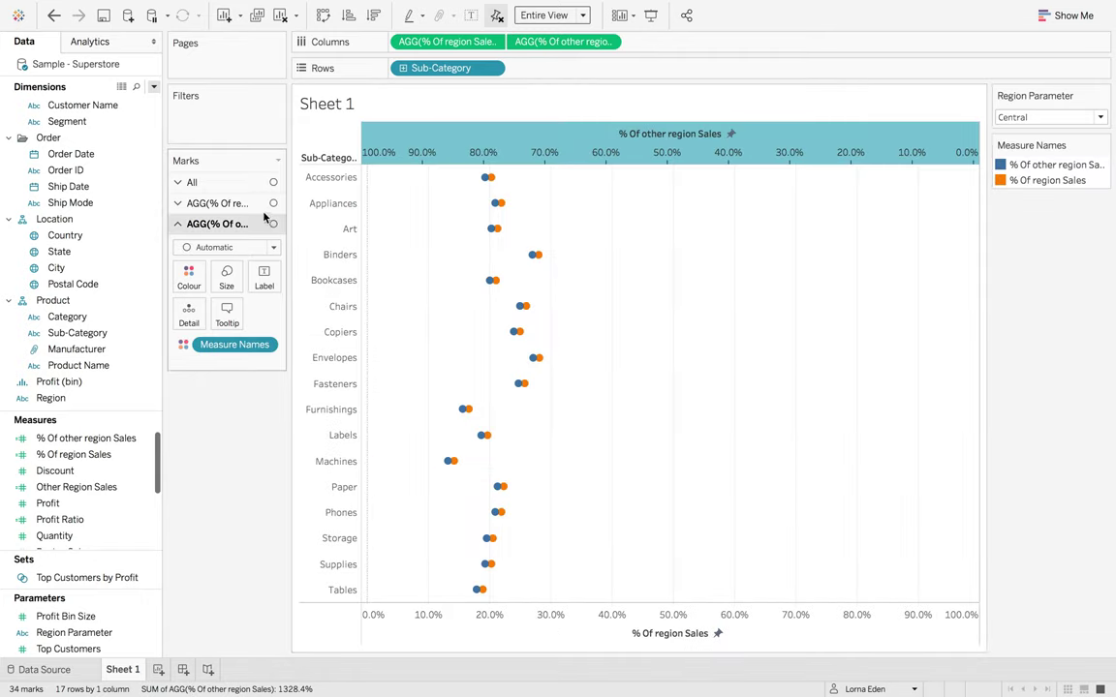
left_click(242, 184)
left_click(231, 202)
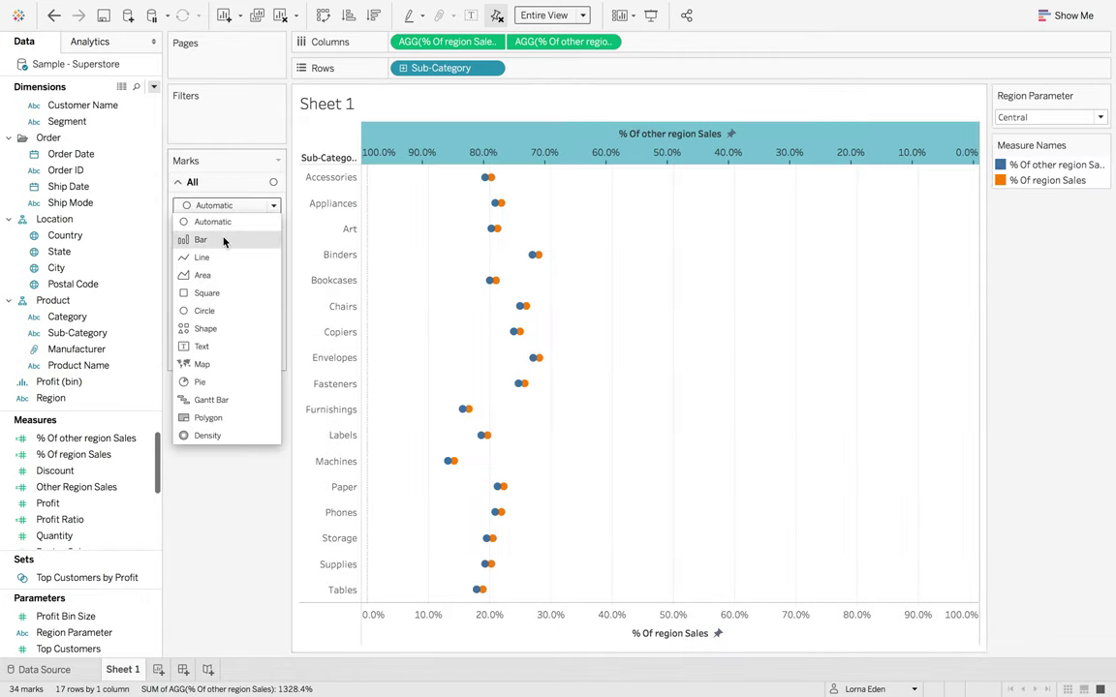
left_click(224, 239)
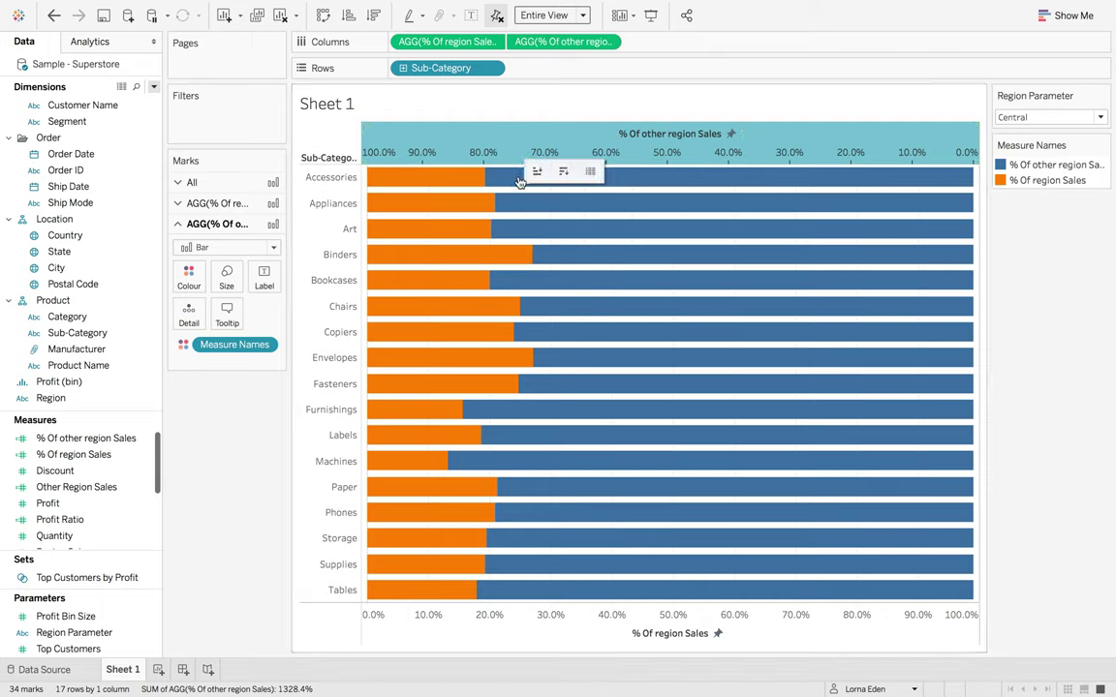
mouse_move(475, 185)
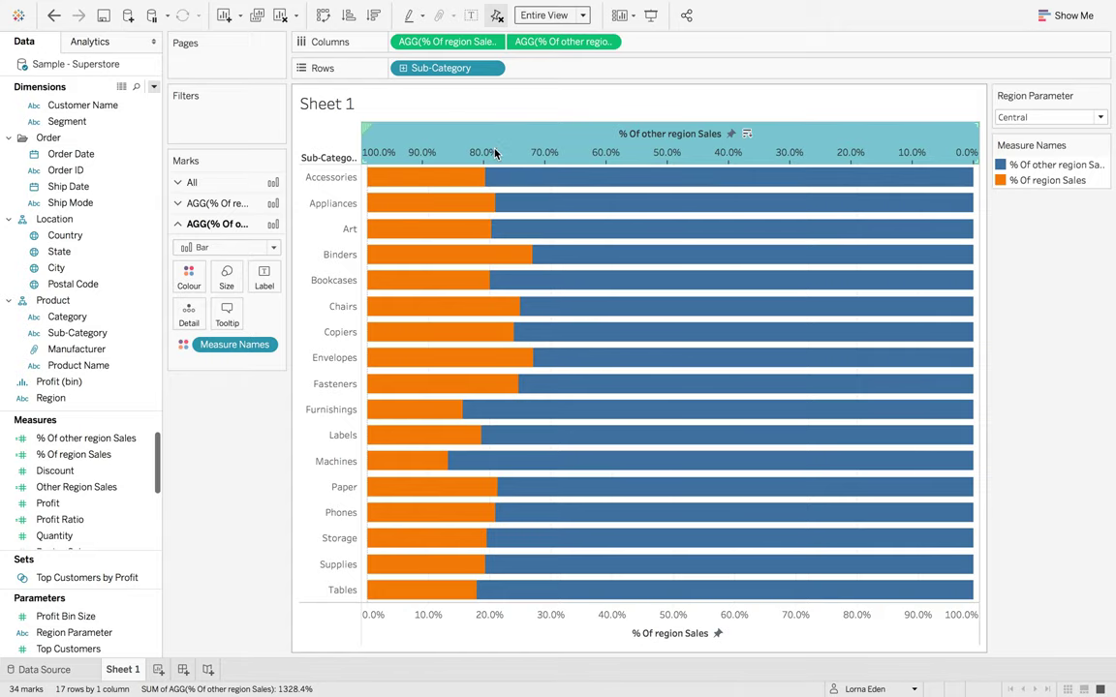
Step: Fix the ranges of the top and bottom percentage axes to start at -0.01
right_click(493, 152)
left_click(518, 159)
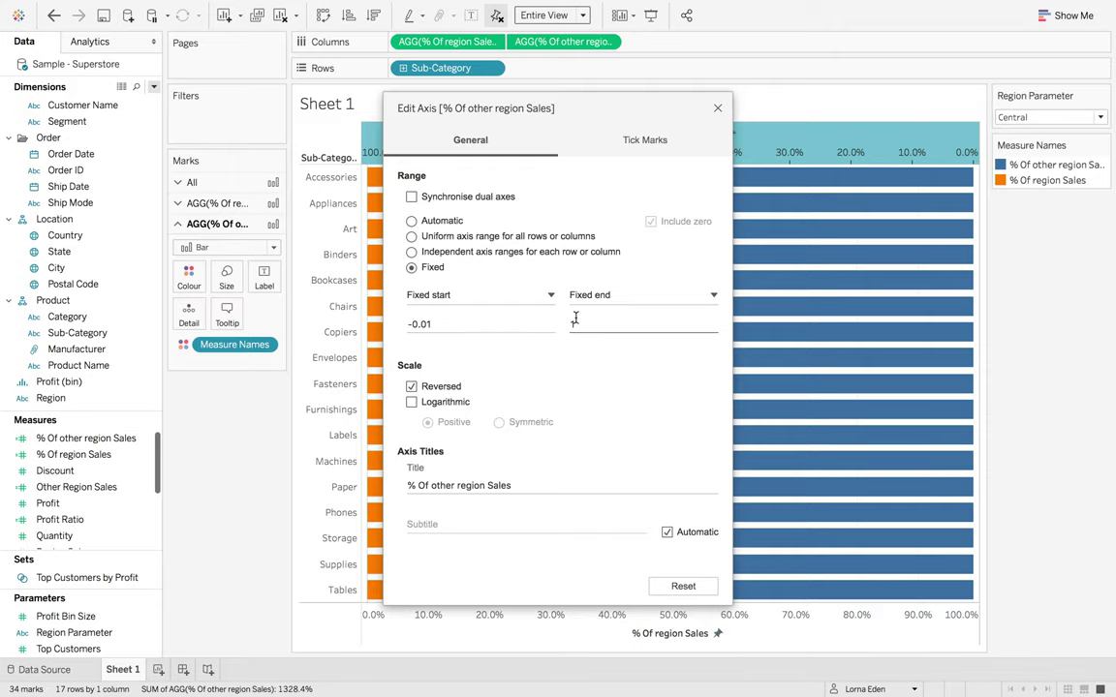
type("1")
left_click(717, 109)
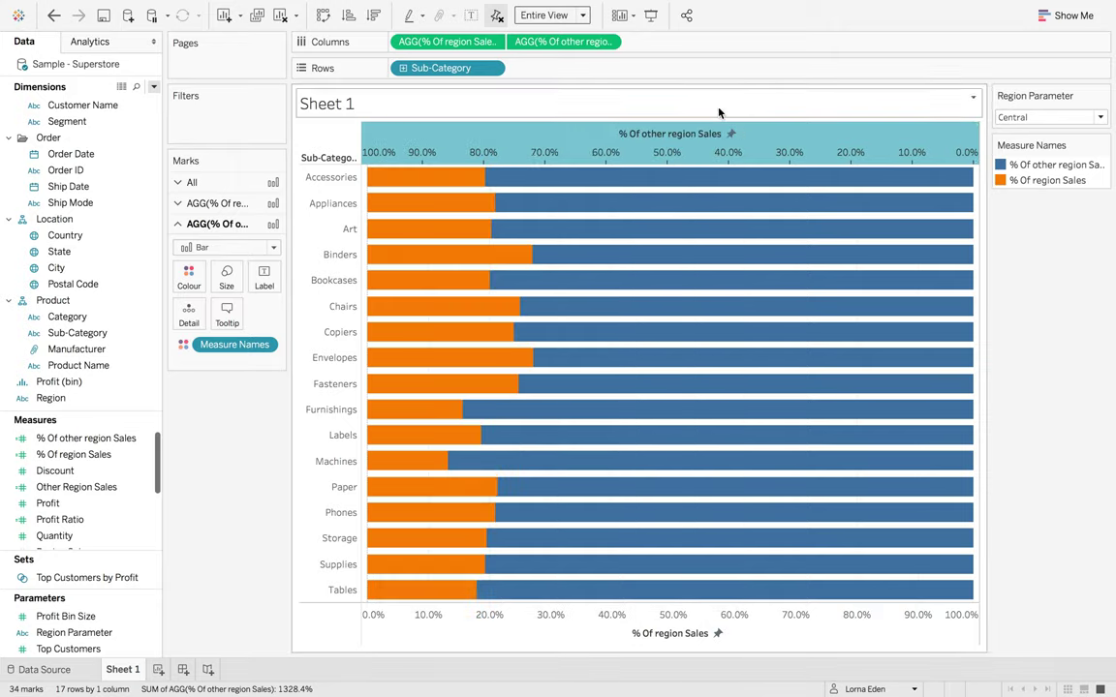
right_click(511, 625)
left_click(549, 457)
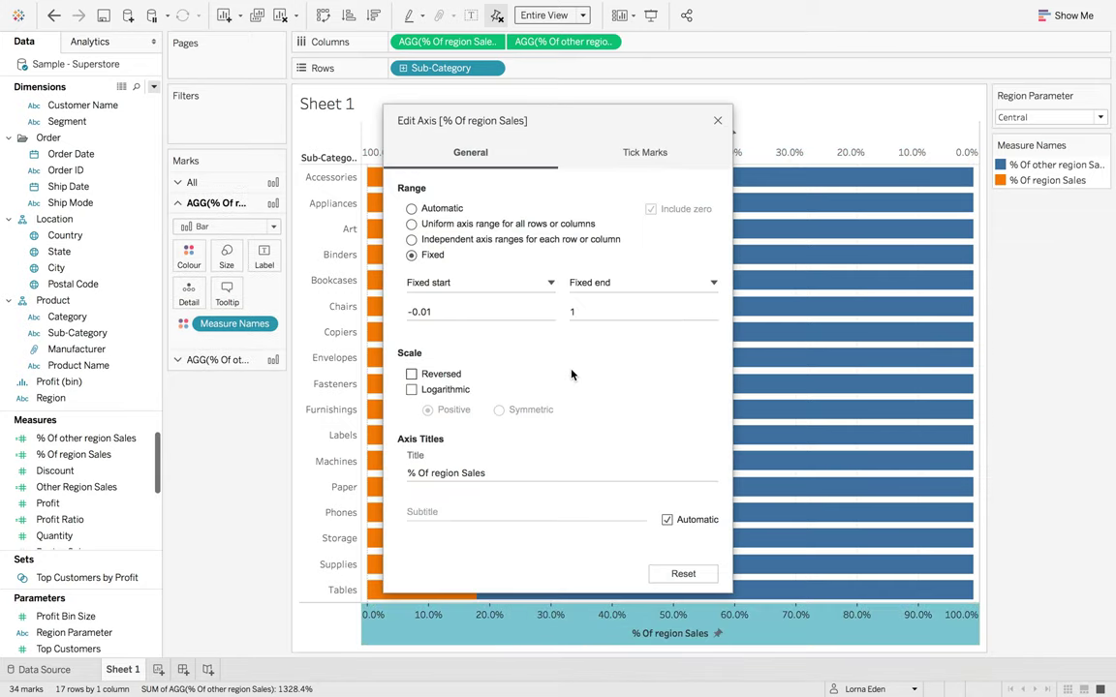
left_click(719, 121)
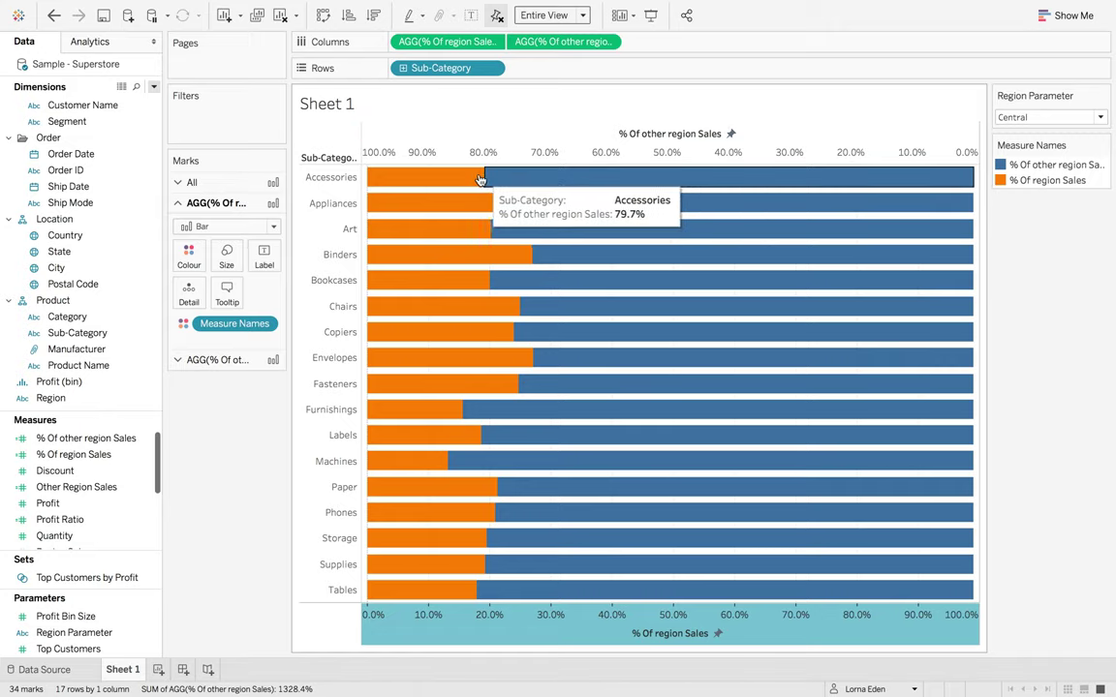
Step: Synchronise the two percentage axes, then turn synchronisation back off
right_click(505, 152)
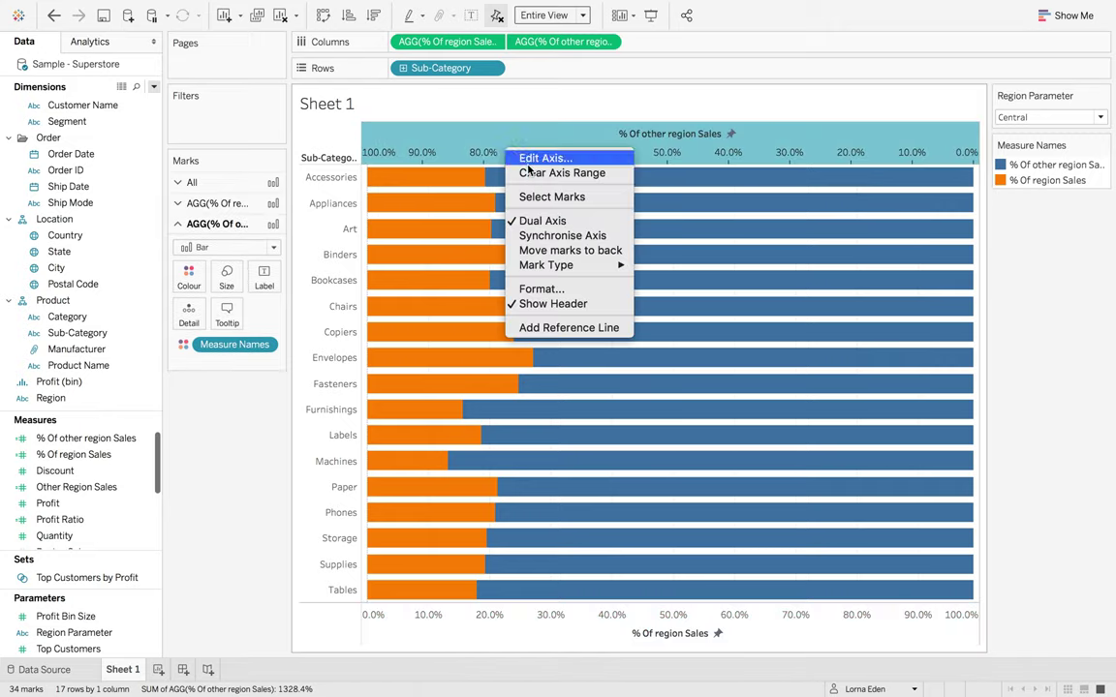
left_click(547, 239)
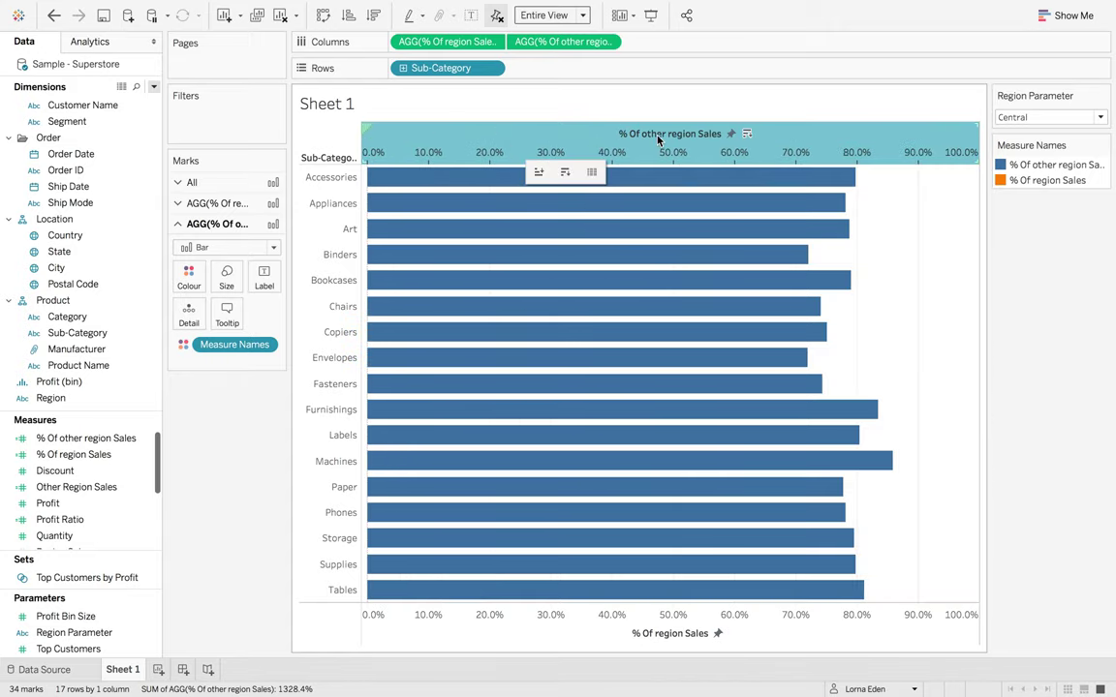
right_click(587, 143)
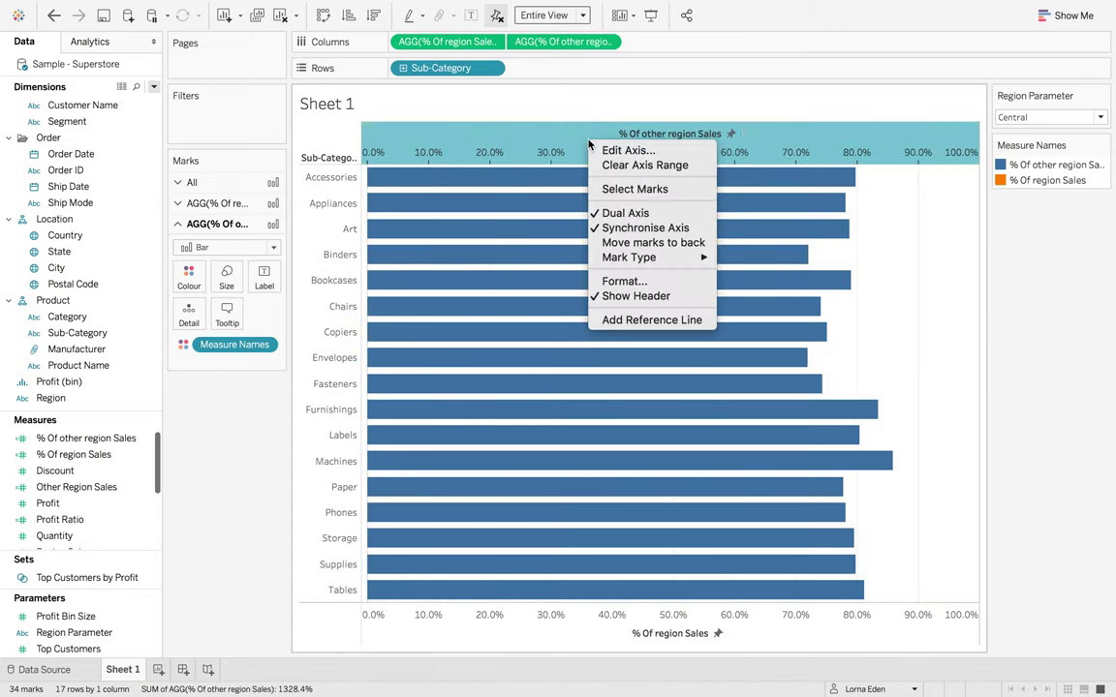
left_click(630, 229)
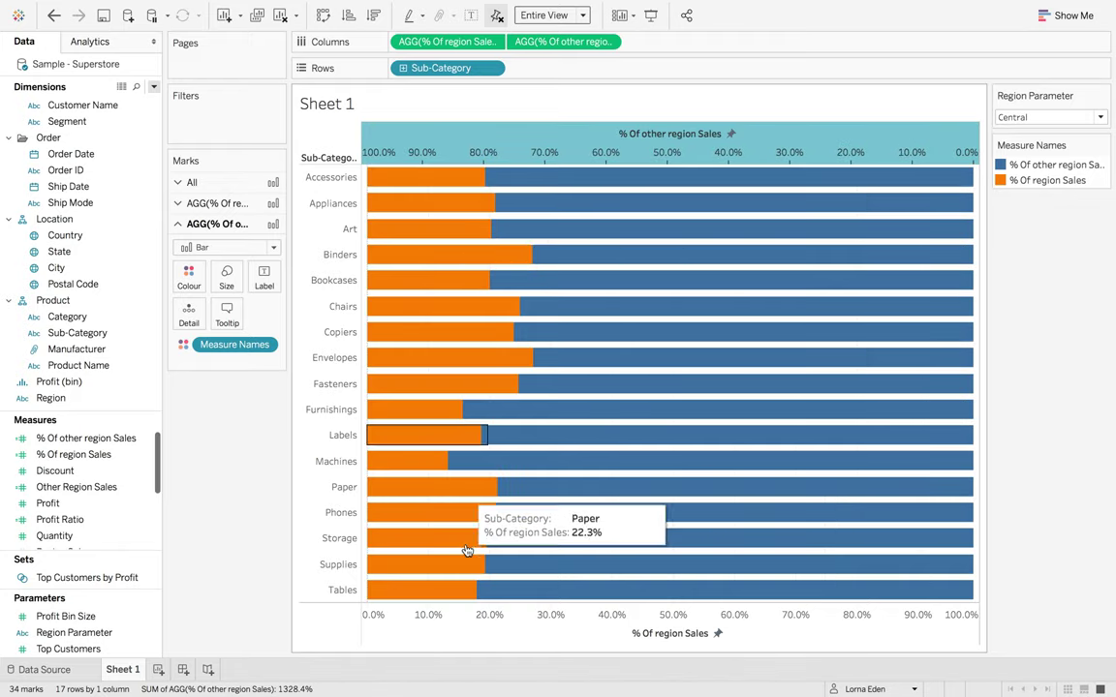
Step: Set the fixed end of both the bottom and top axes to 1.01
right_click(466, 633)
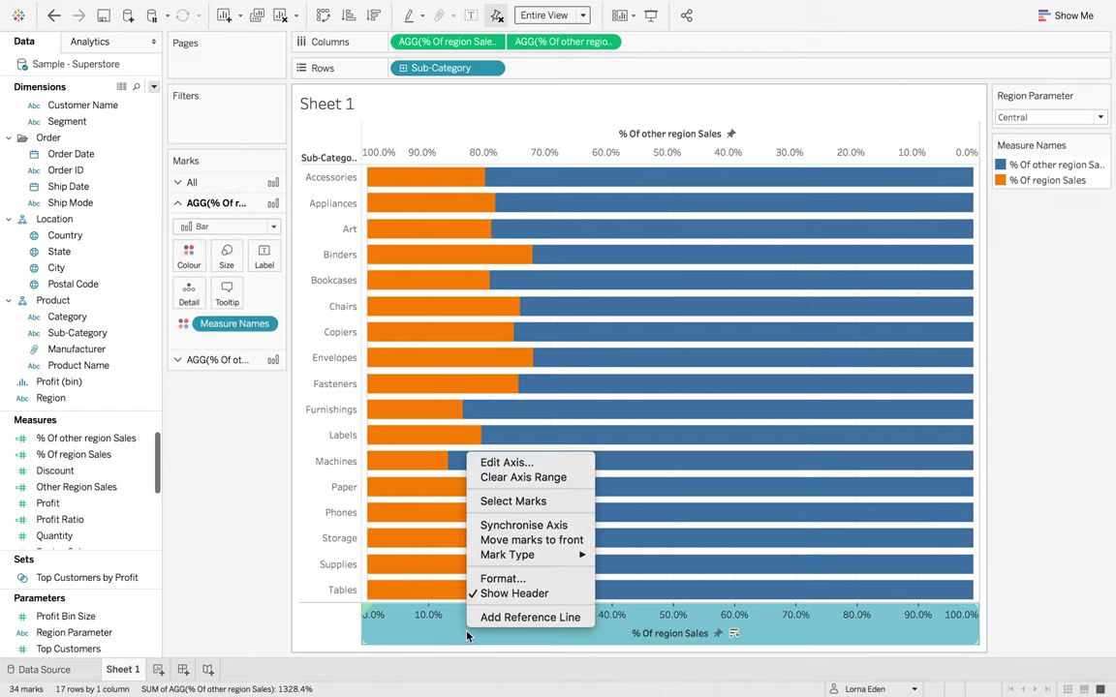
left_click(513, 465)
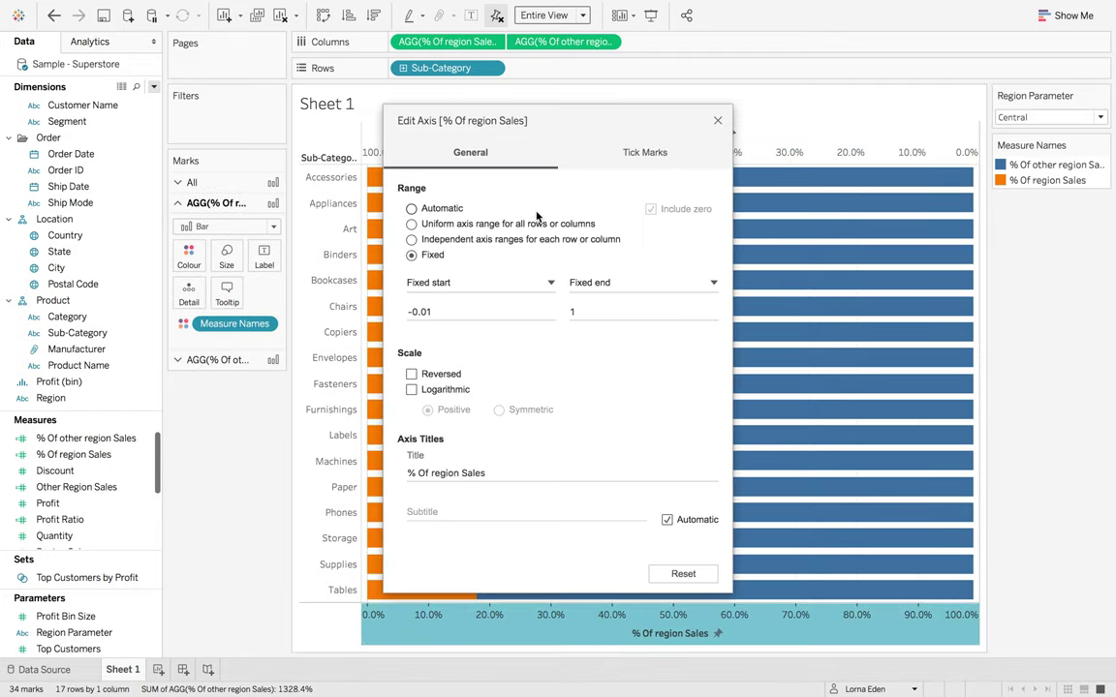
left_click(603, 313)
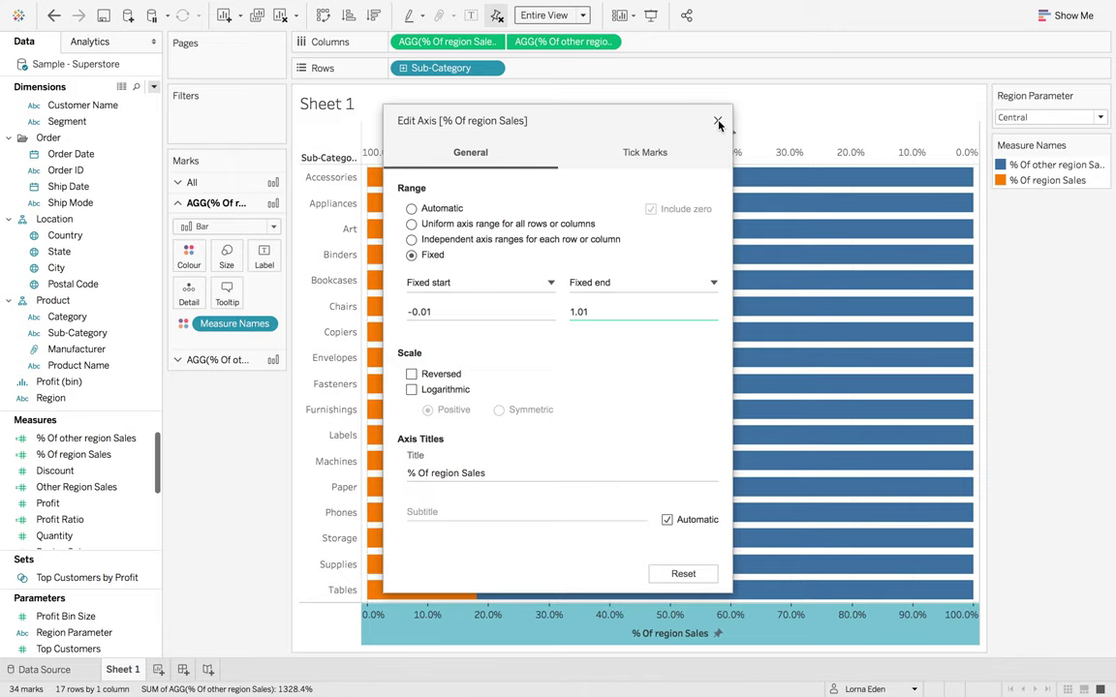
left_click(717, 122)
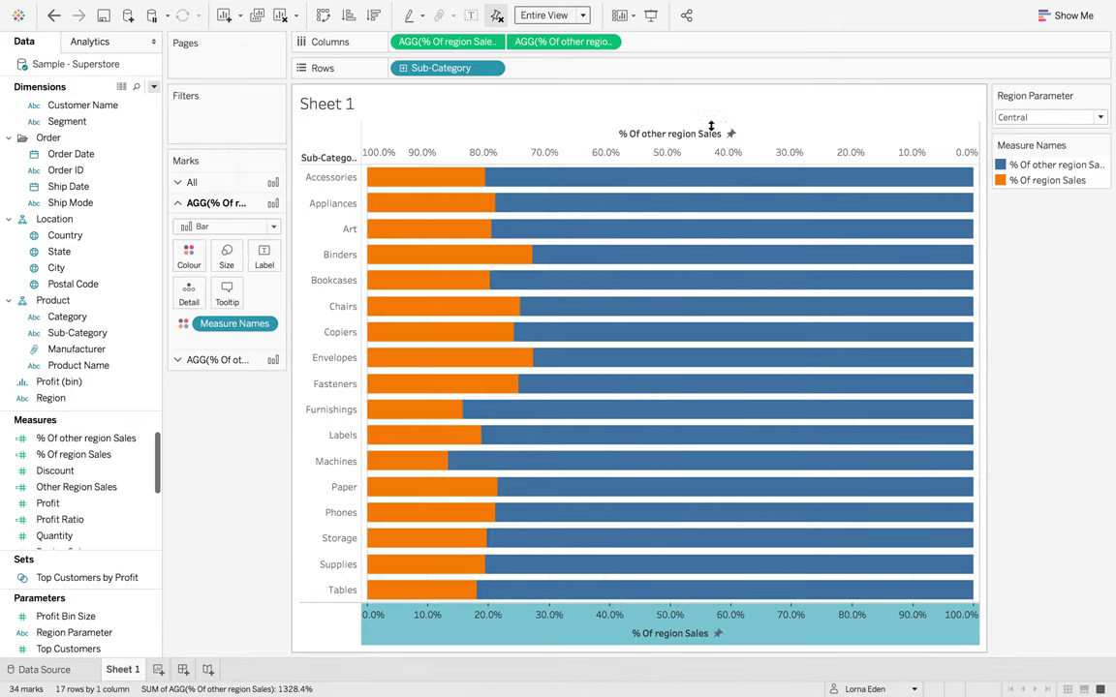
right_click(533, 149)
key("Escape")
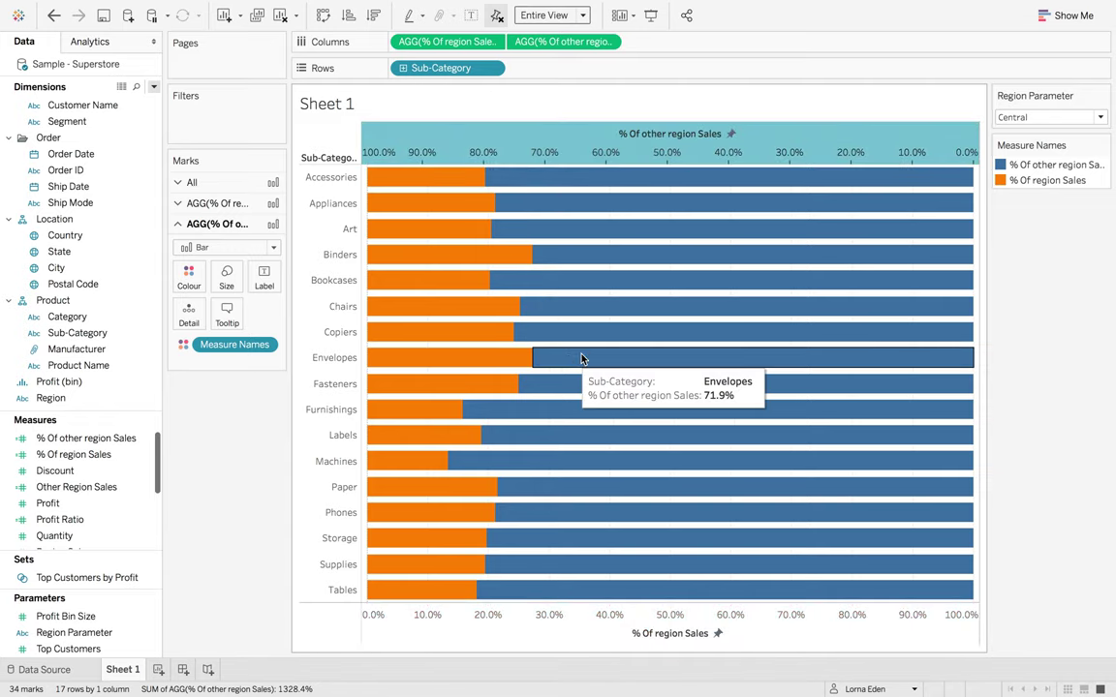
double_click(603, 330)
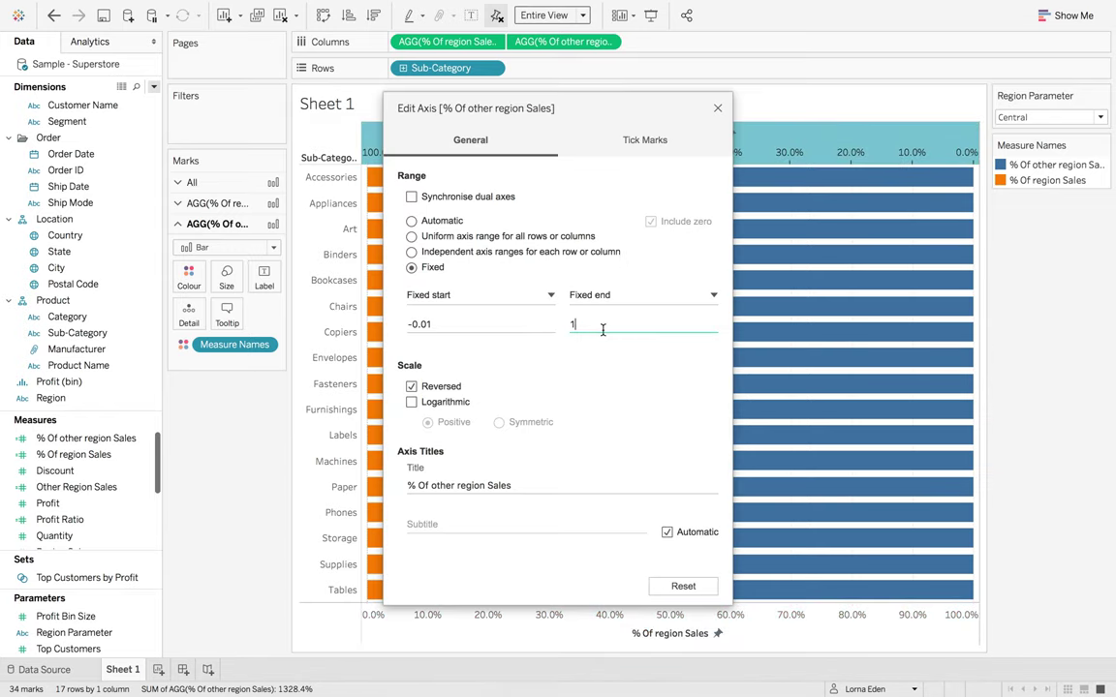
left_click(716, 108)
mouse_move(506, 215)
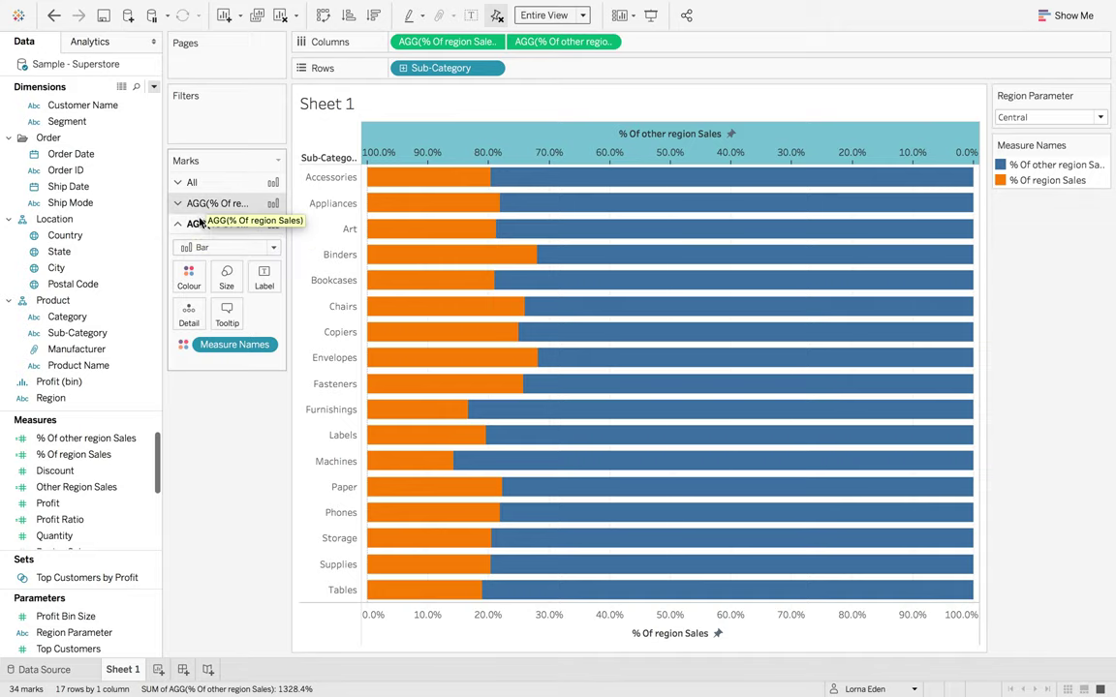
Step: Remove Measure Names from the remainder bars' colour, trying and undoing a light grey fill
left_click_drag(223, 344, 184, 417)
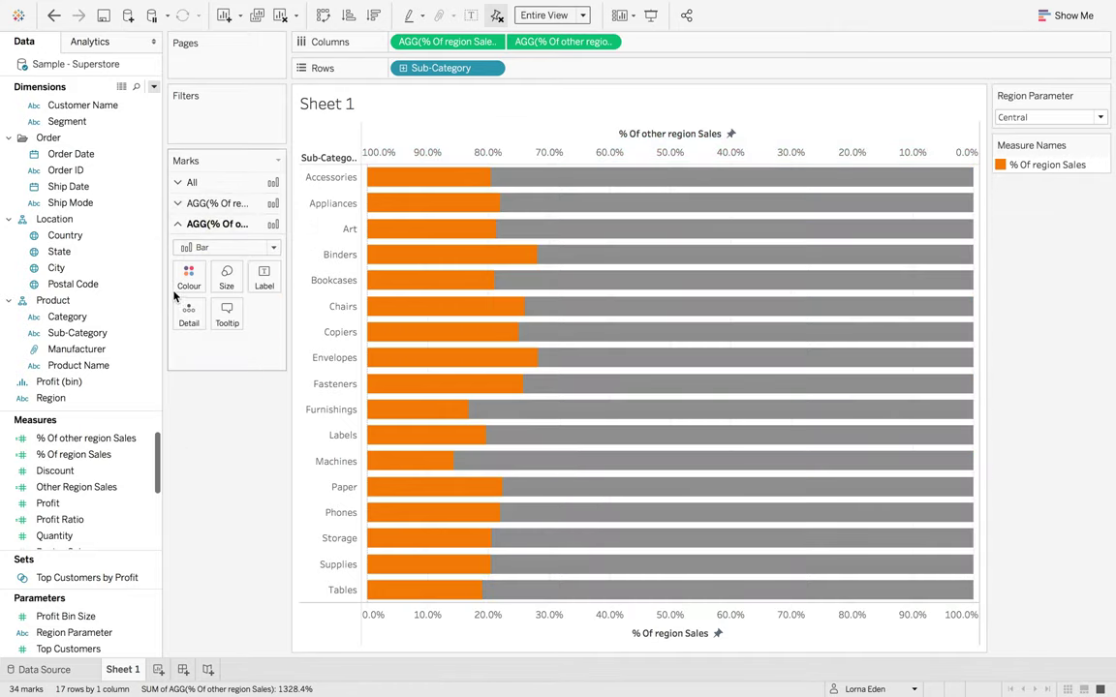
left_click(187, 279)
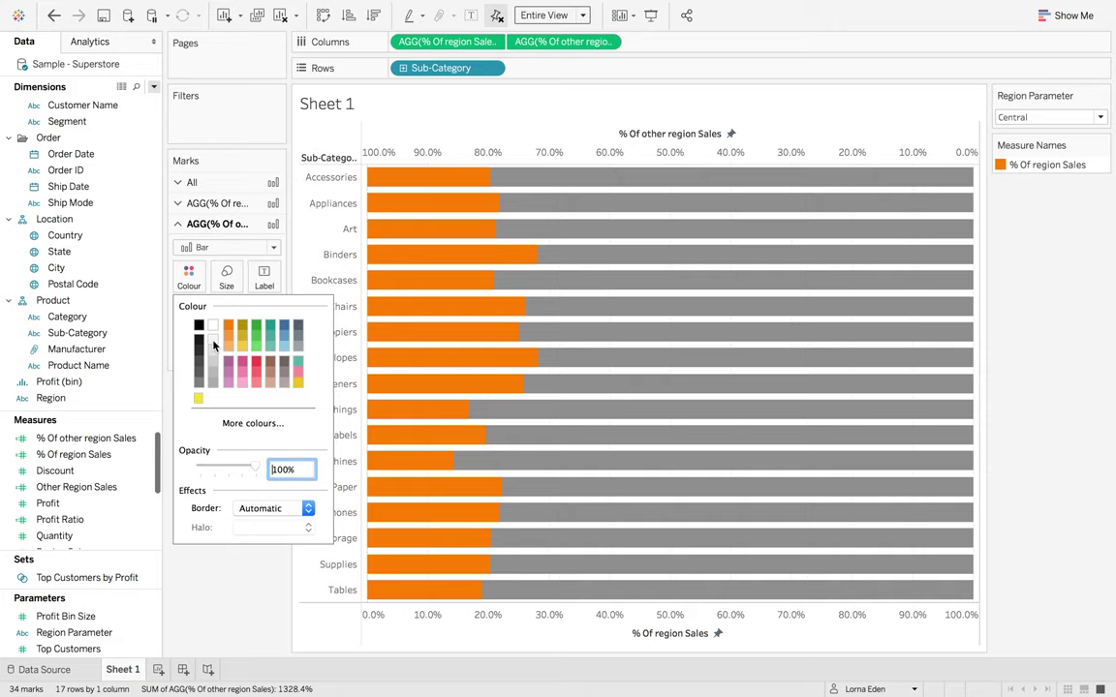
left_click(213, 340)
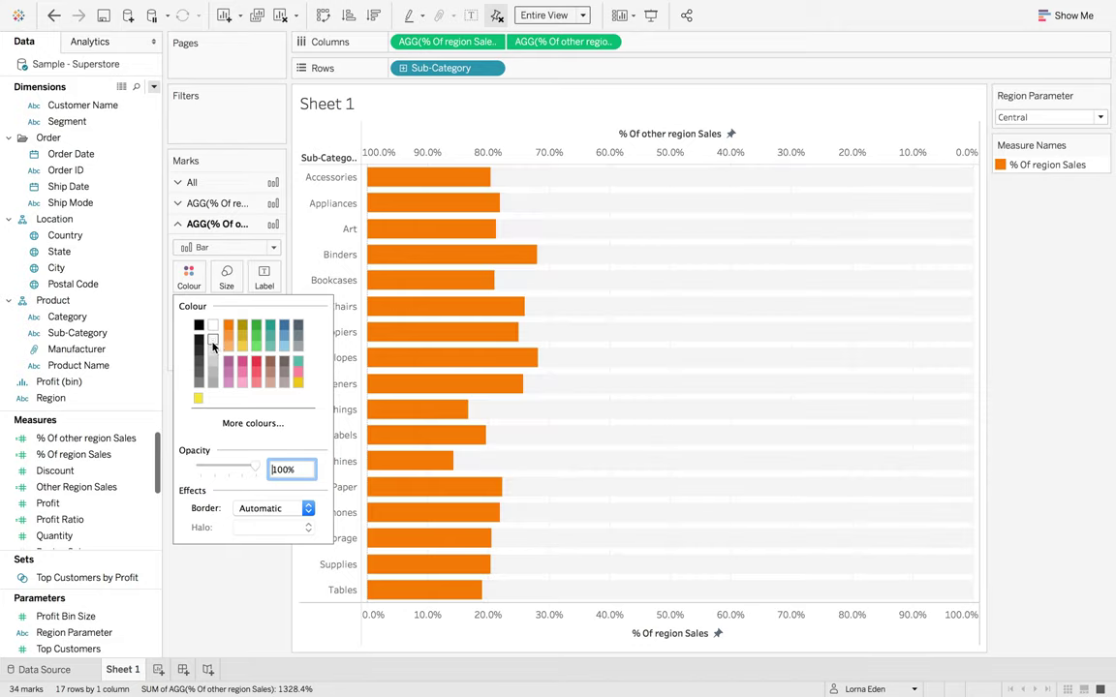
left_click(201, 564)
key("ctrl+z")
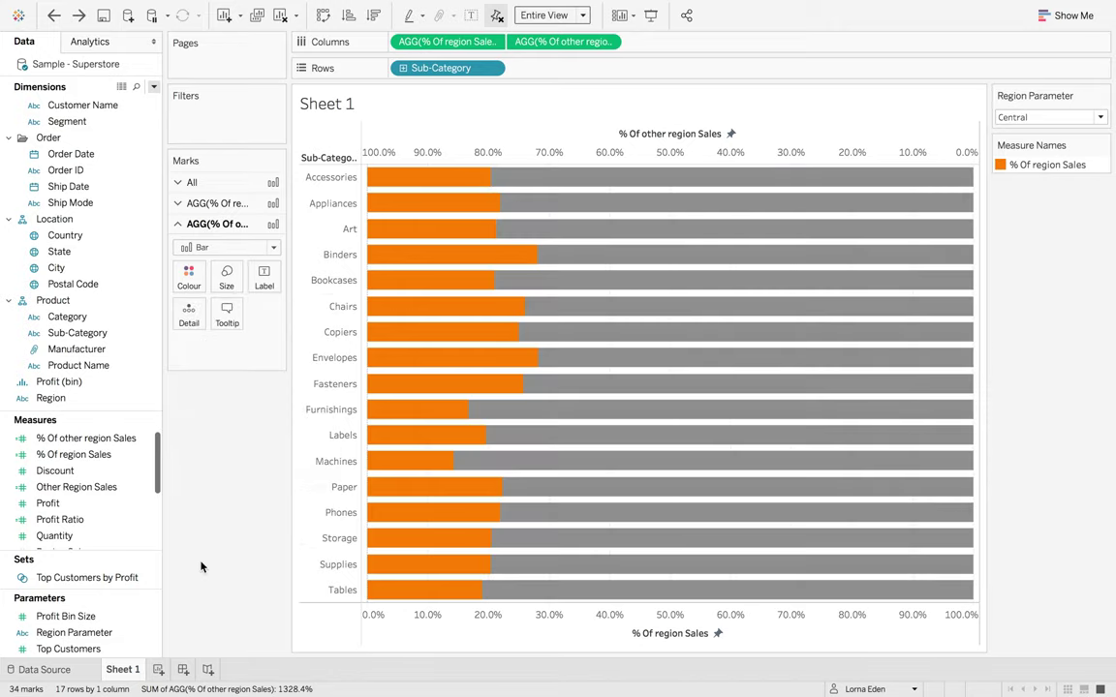
Step: Colour the % Of region Sales bars purple
left_click(220, 203)
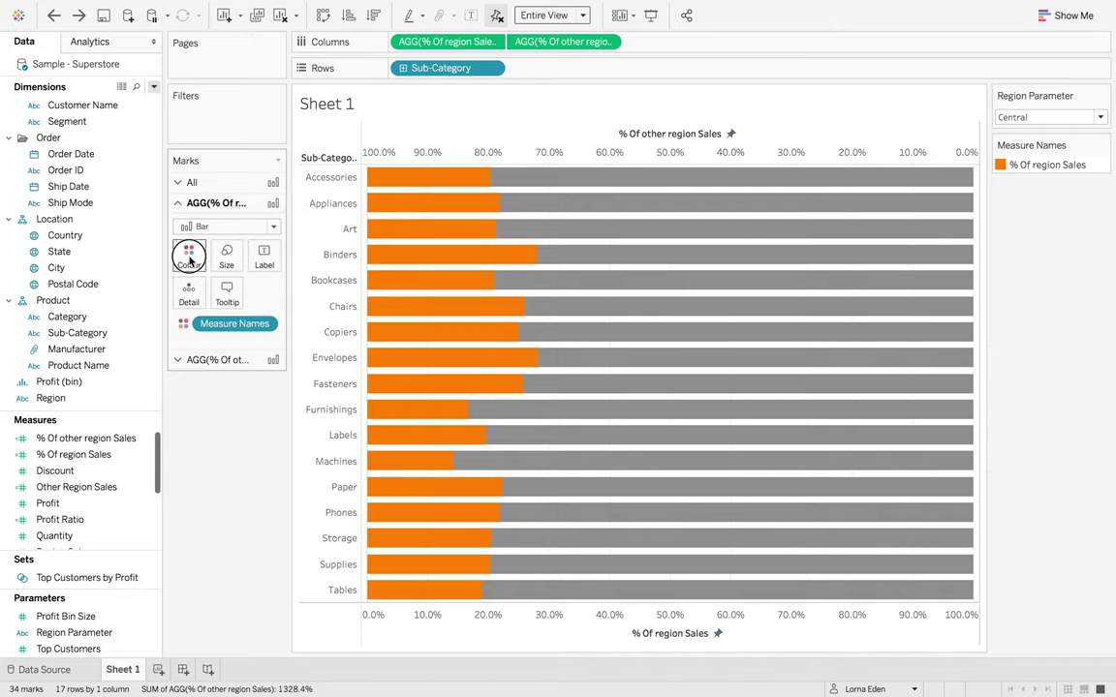
left_click(189, 254)
left_click(215, 306)
left_click(423, 226)
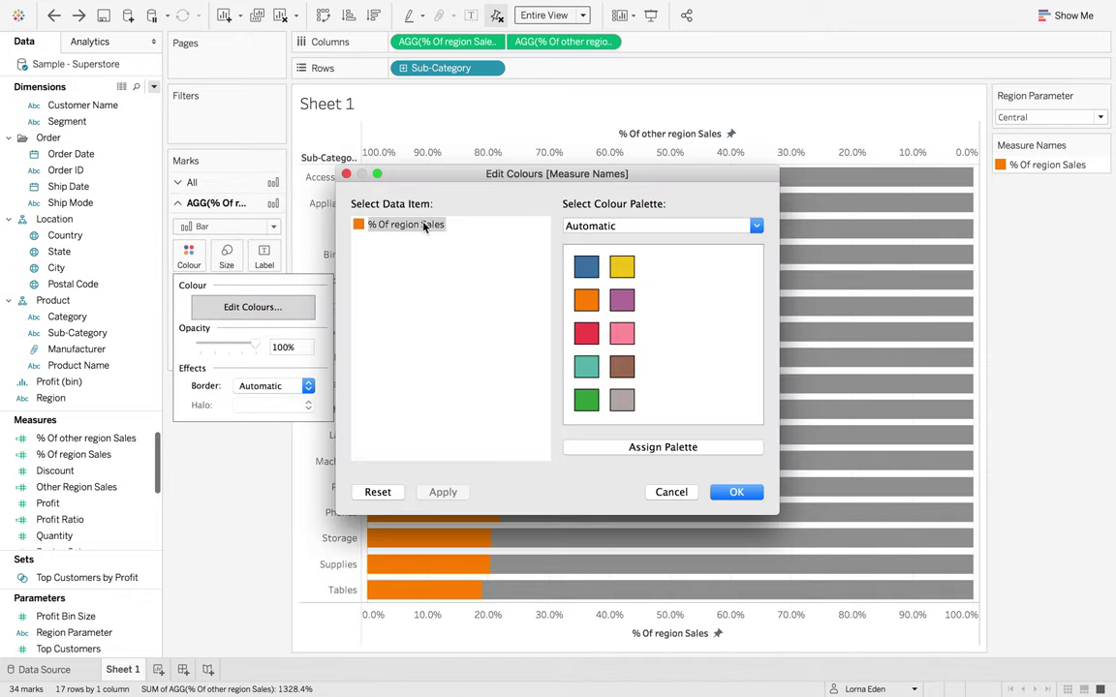
left_click(736, 493)
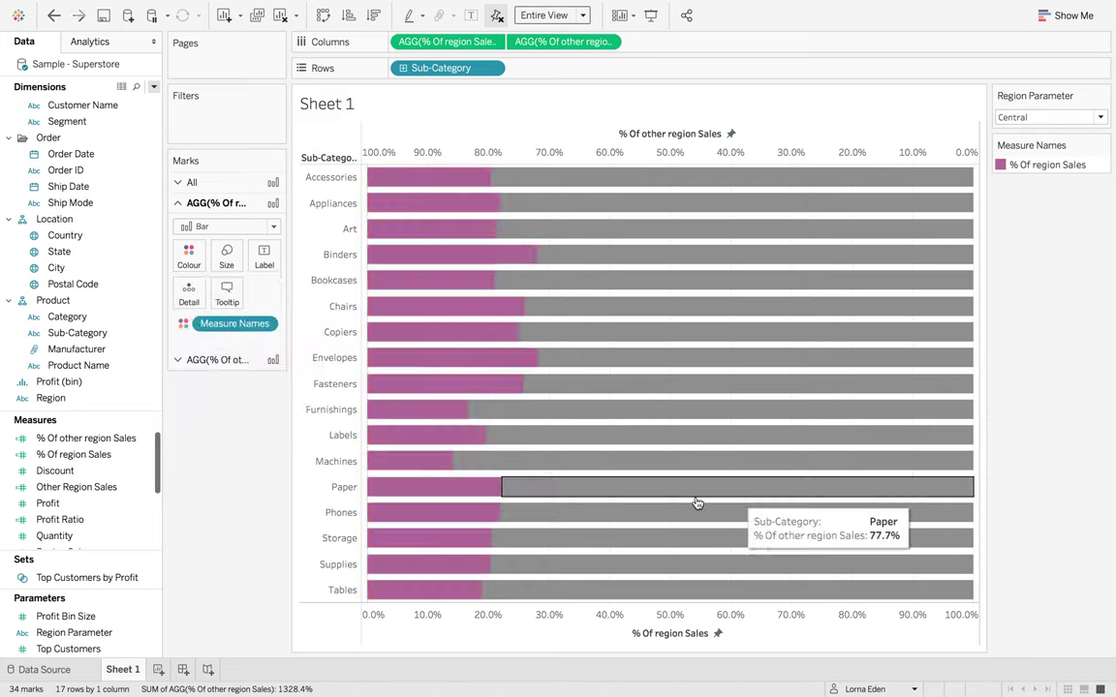
Step: Make the remainder bars white
left_click(227, 363)
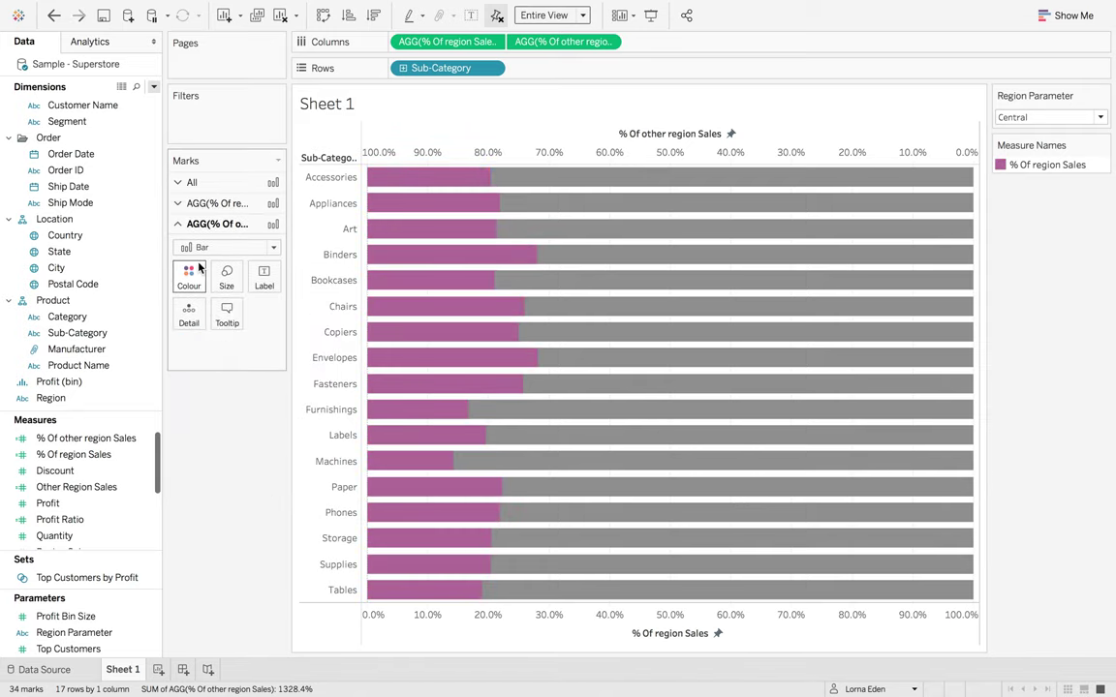
left_click(189, 275)
left_click(214, 327)
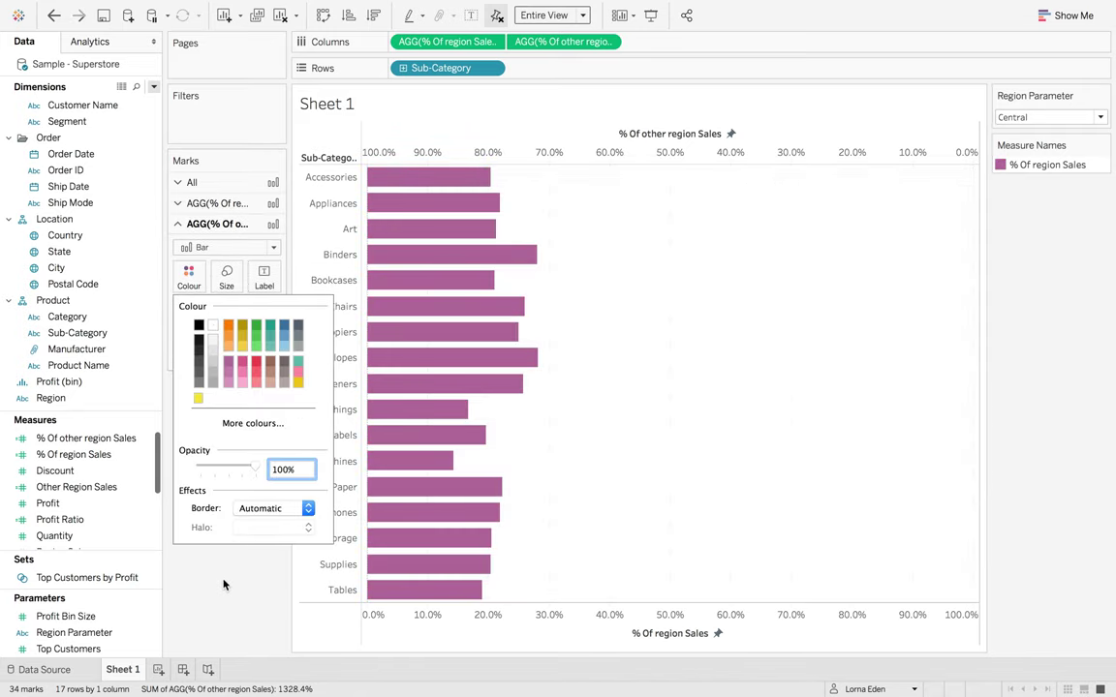
left_click(224, 592)
Step: Give every bar a purple border from the All marks card
left_click(217, 184)
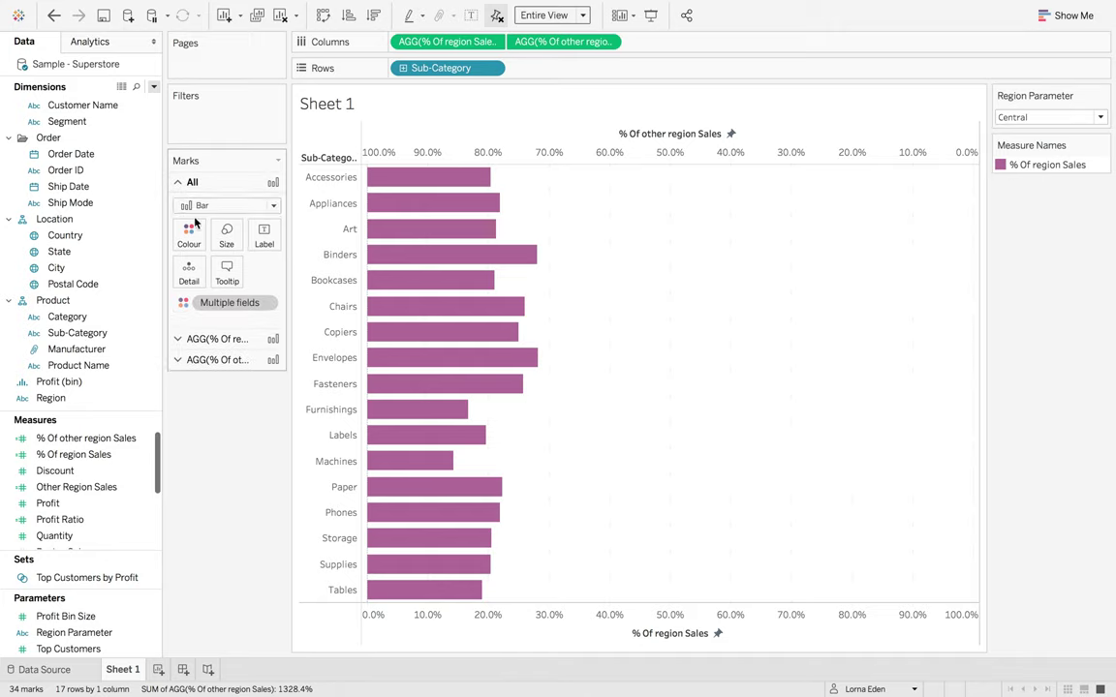
left_click(188, 232)
left_click(257, 470)
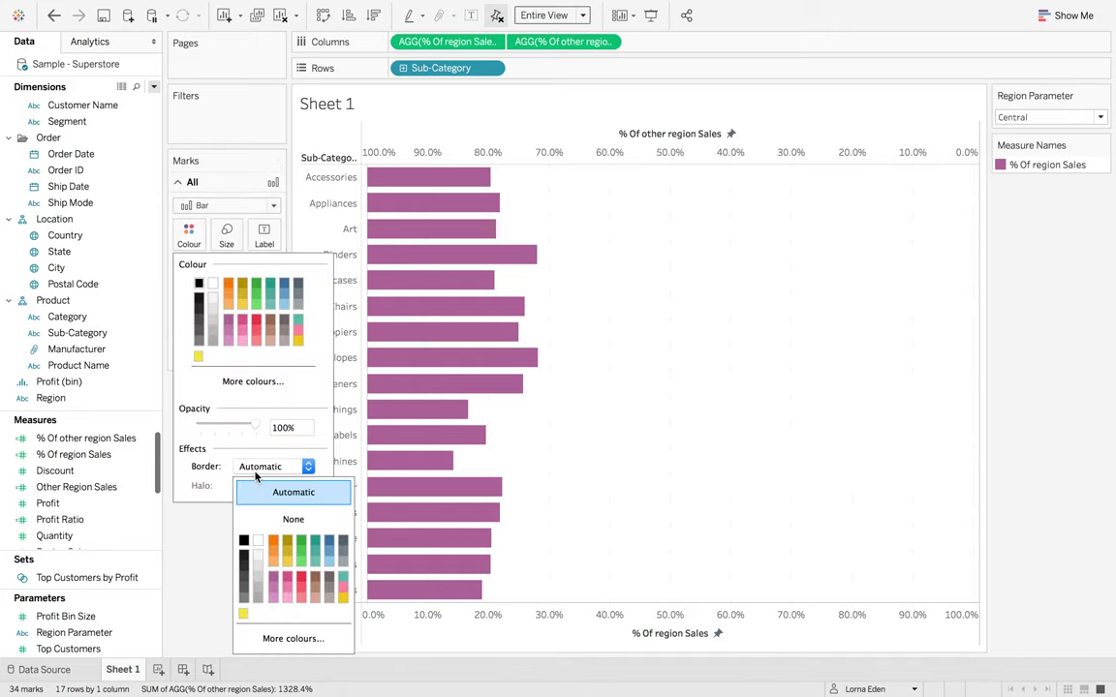
left_click(274, 579)
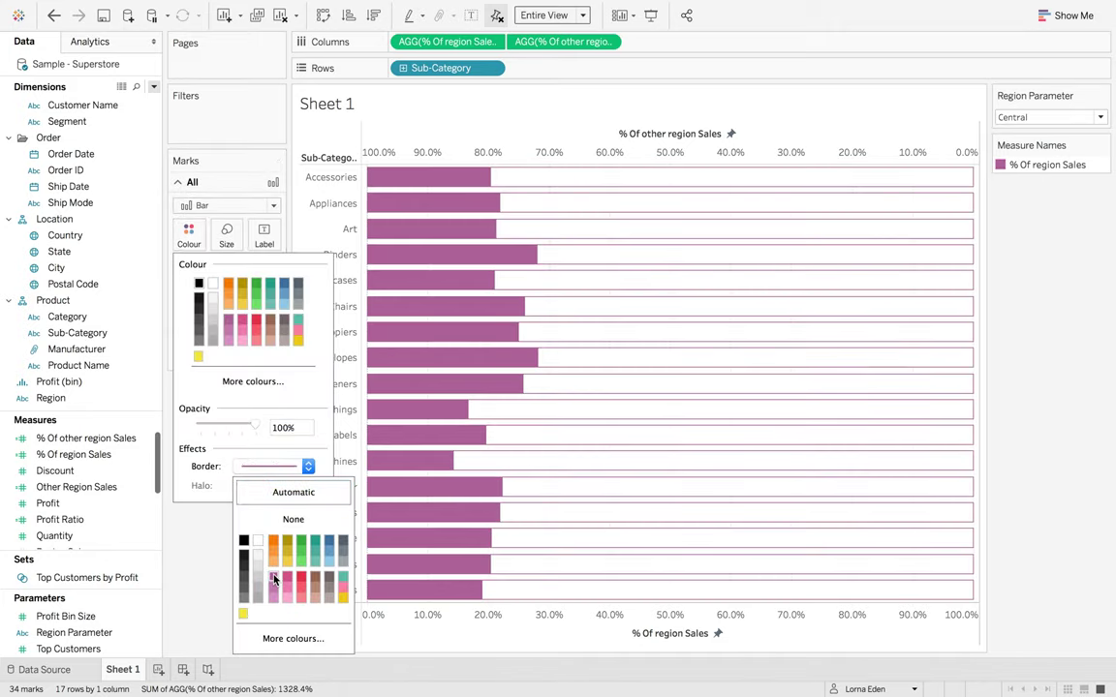
left_click(205, 529)
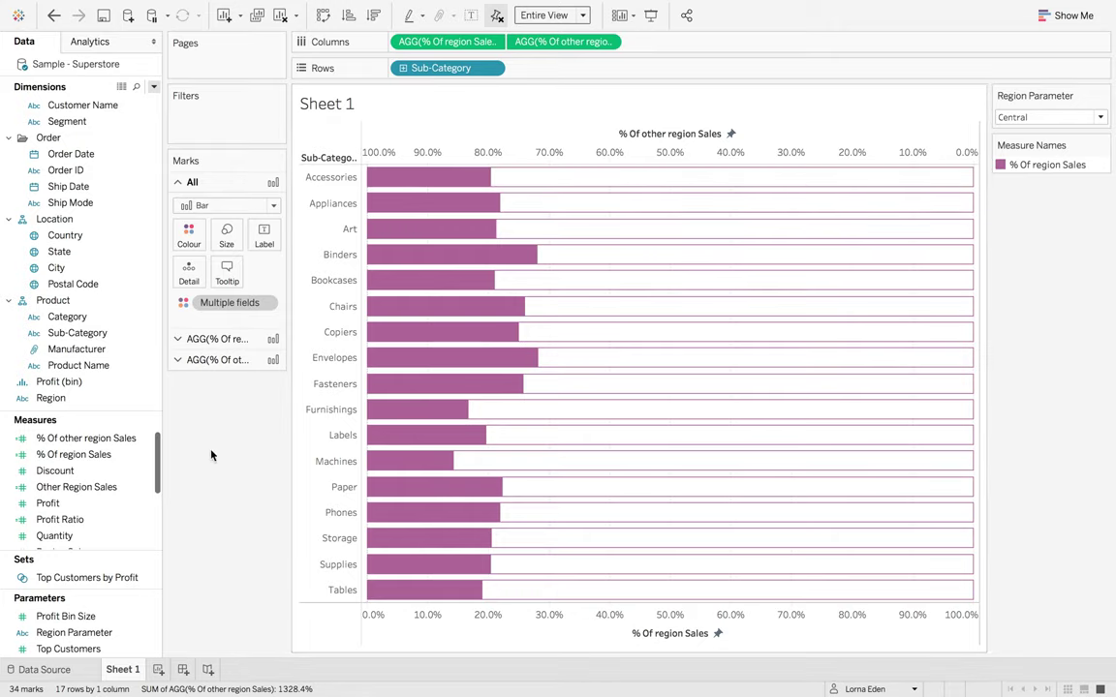
Step: Left-align the region share labels so they sit at the start of the purple bars
left_click(266, 235)
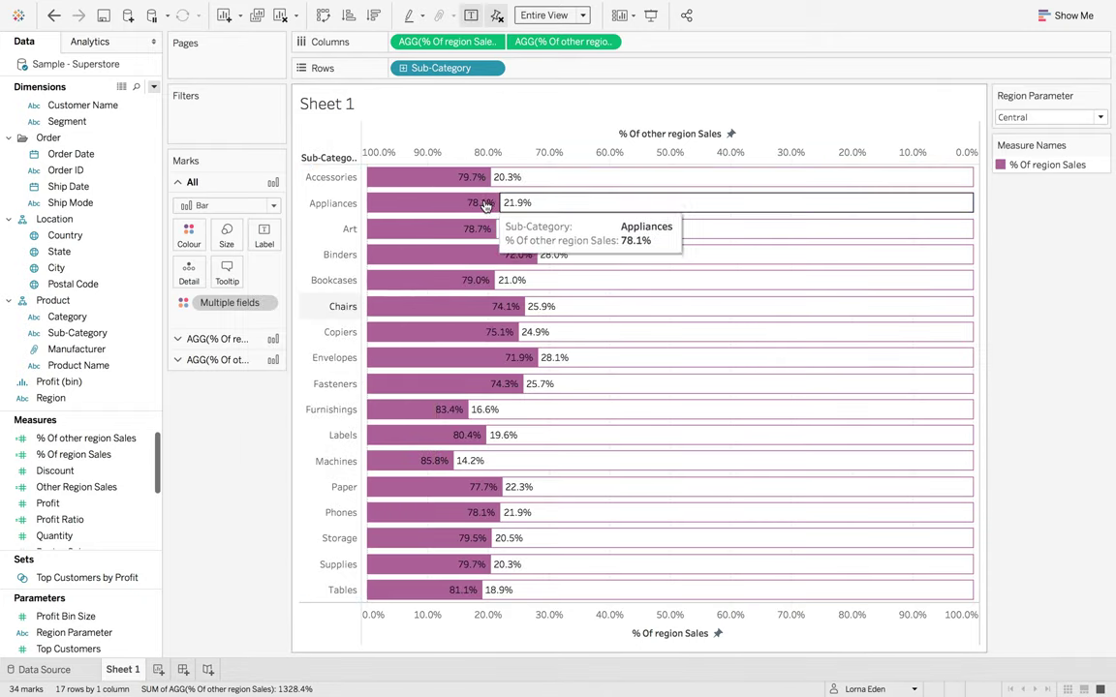
left_click(208, 338)
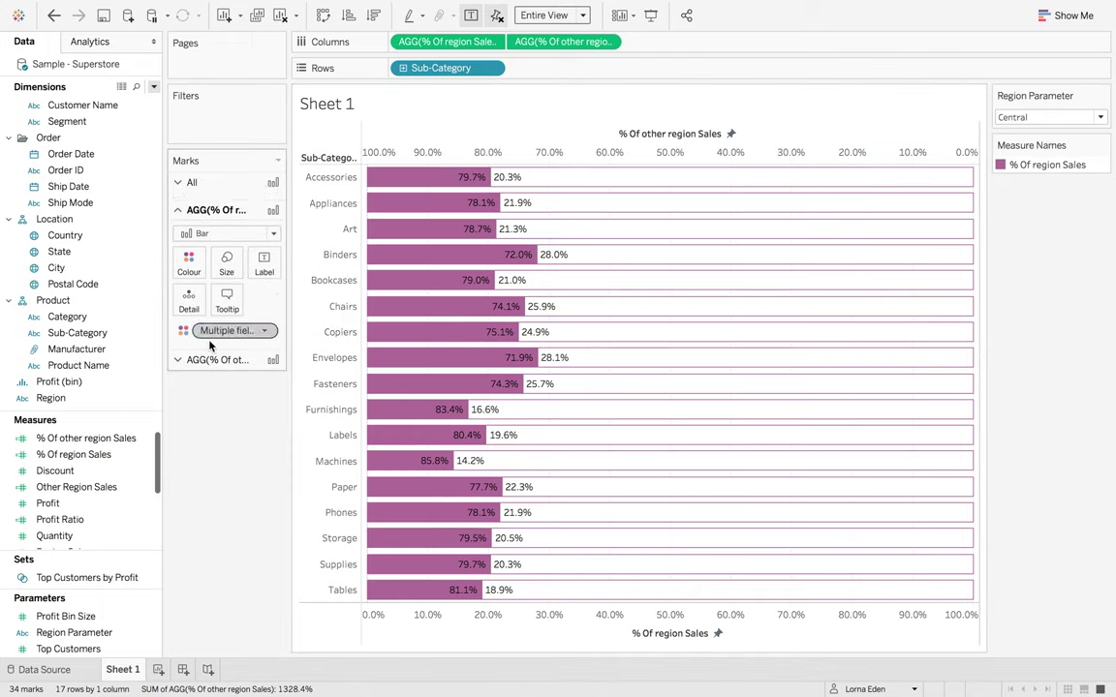
left_click(261, 258)
left_click(332, 377)
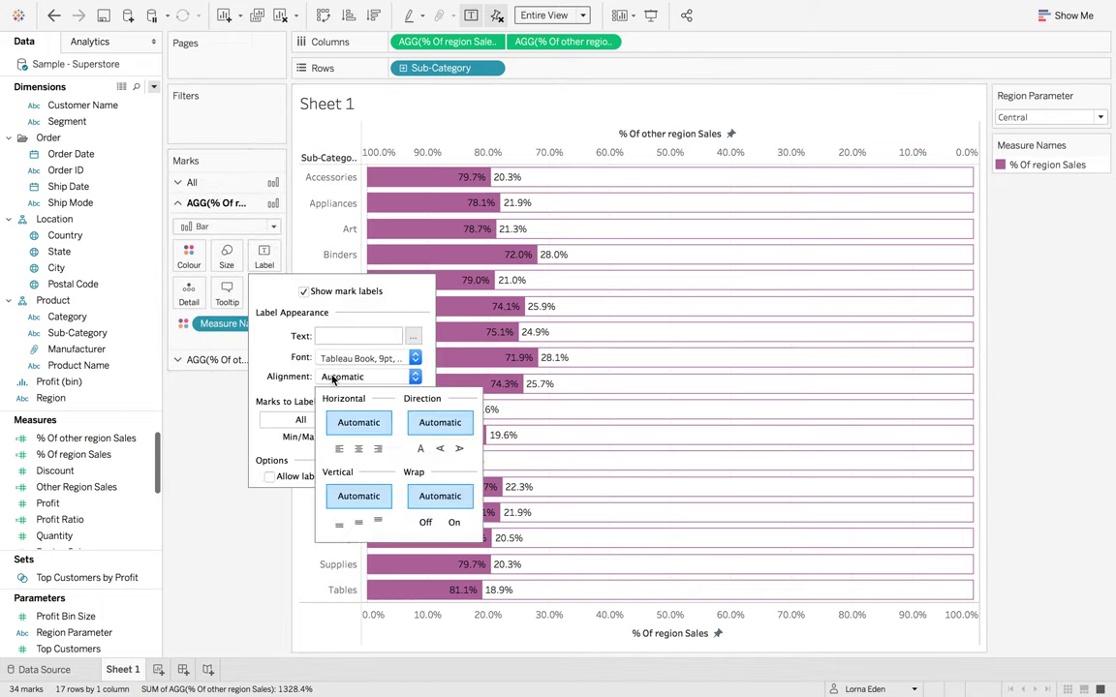
left_click(339, 449)
left_click(276, 530)
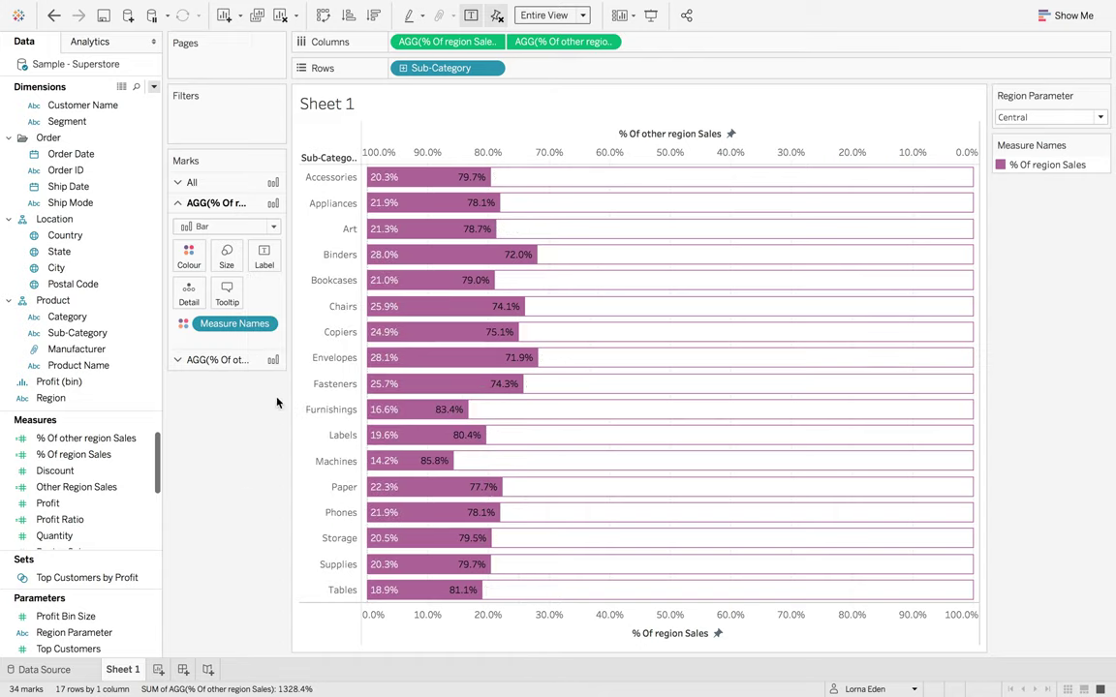
Step: Left-align the other-region share labels so they sit at the white bars' far end
left_click(268, 360)
left_click(264, 279)
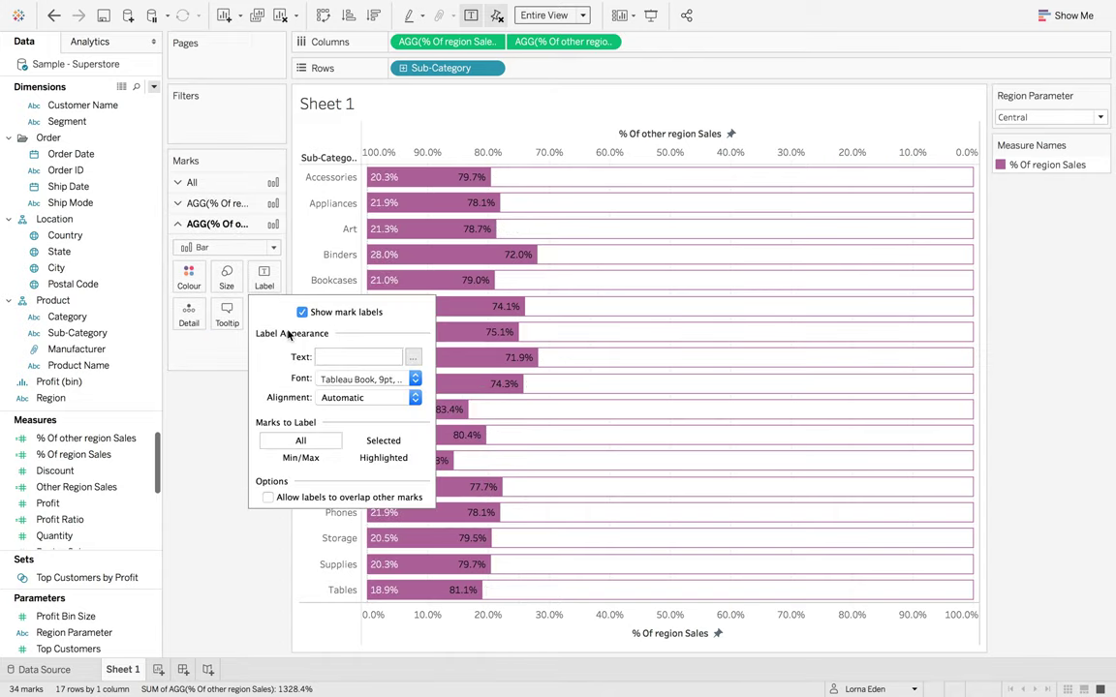
left_click(327, 398)
left_click(339, 470)
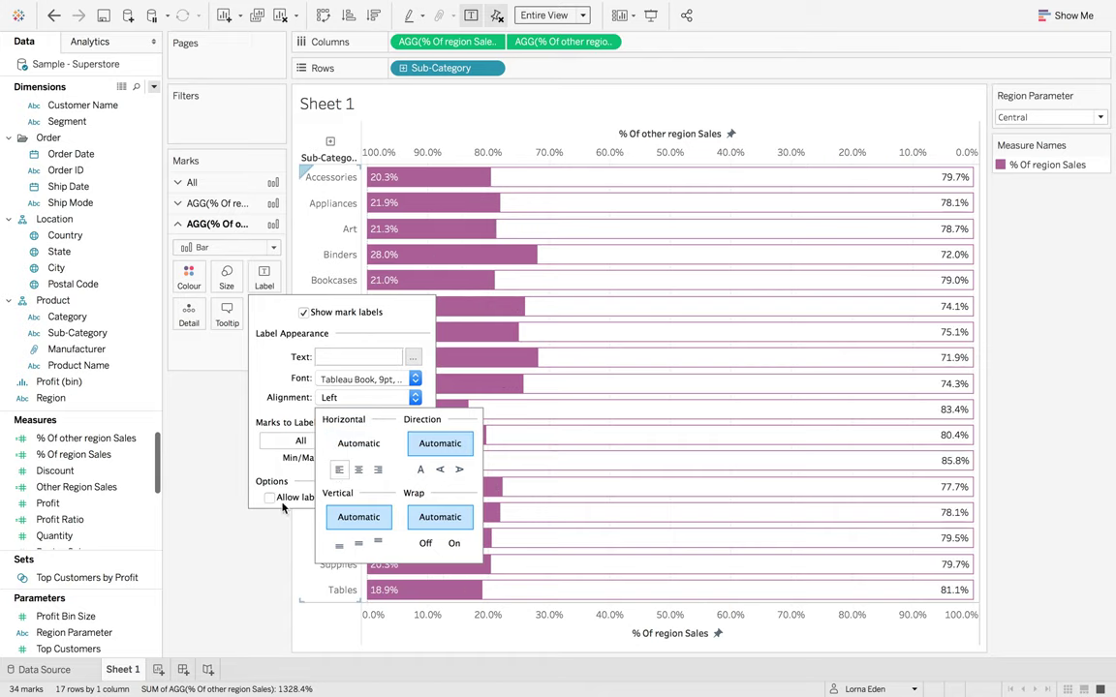
left_click(255, 528)
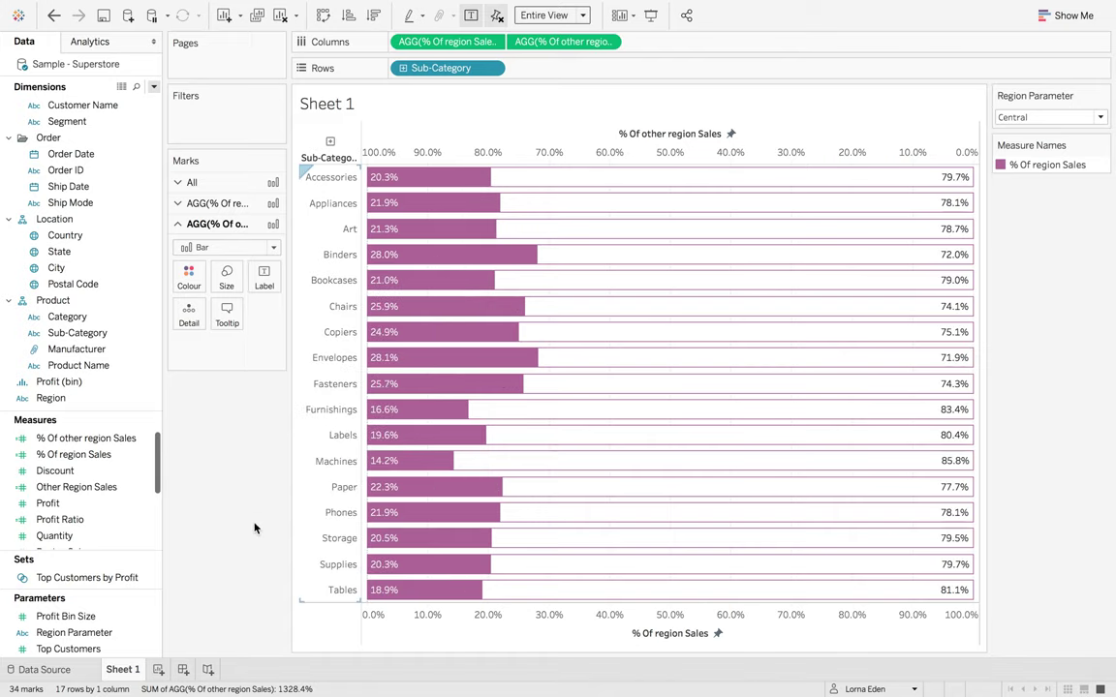
Step: Add % Of other region Sales and % Of region Sales to the tooltip
mouse_move(474, 178)
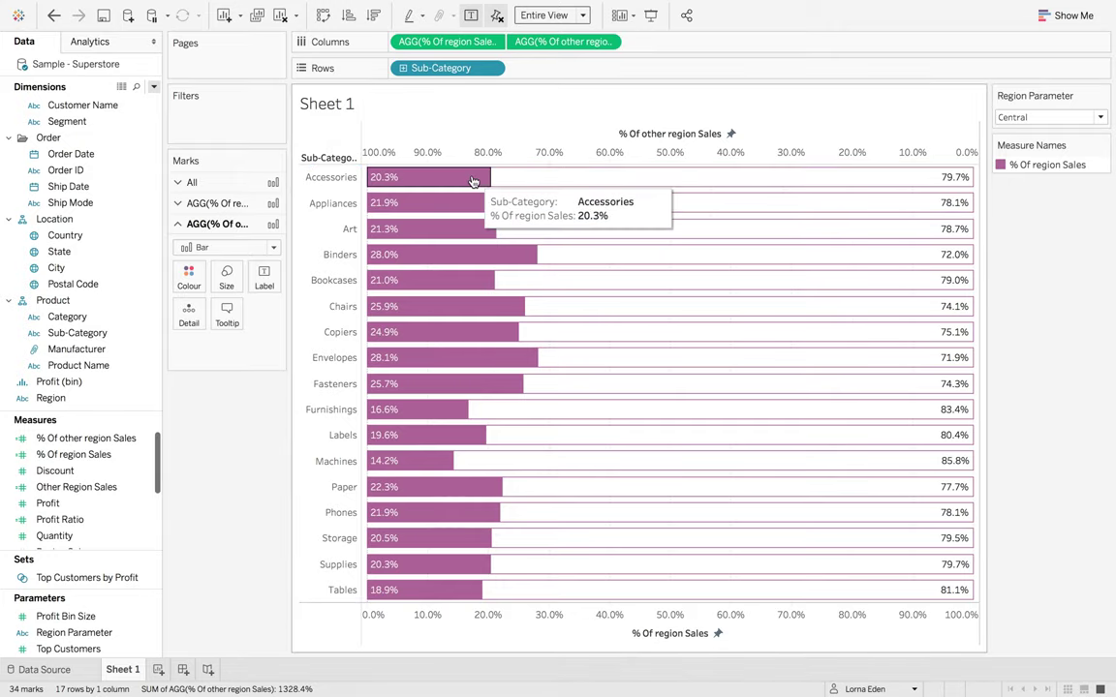
mouse_move(614, 182)
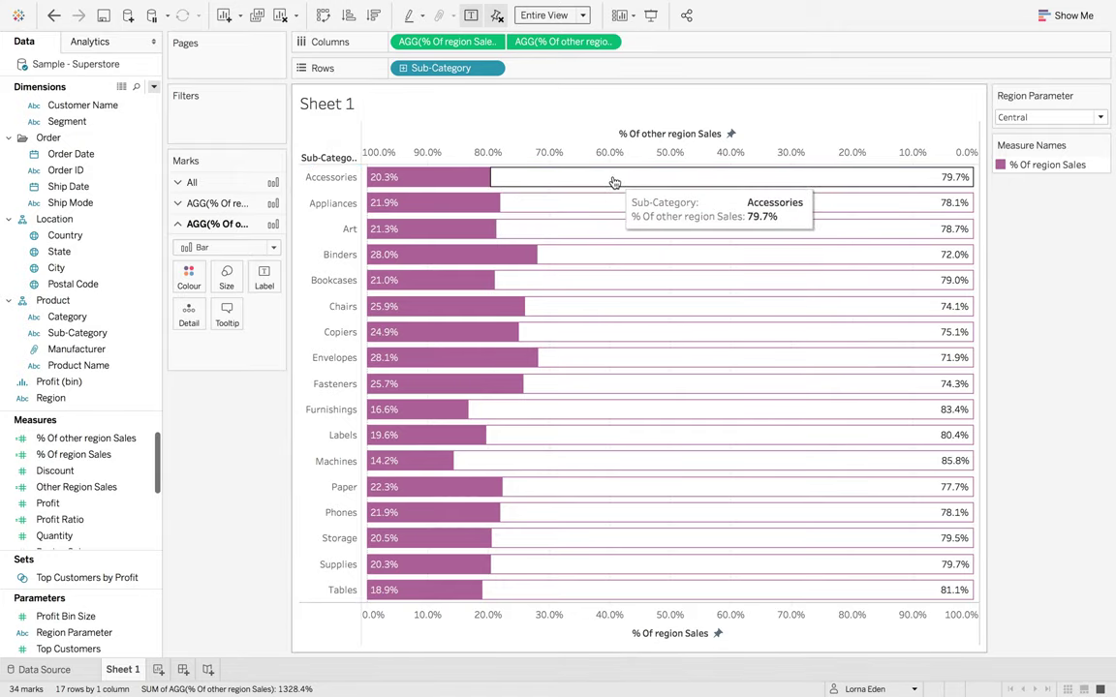
left_click(232, 182)
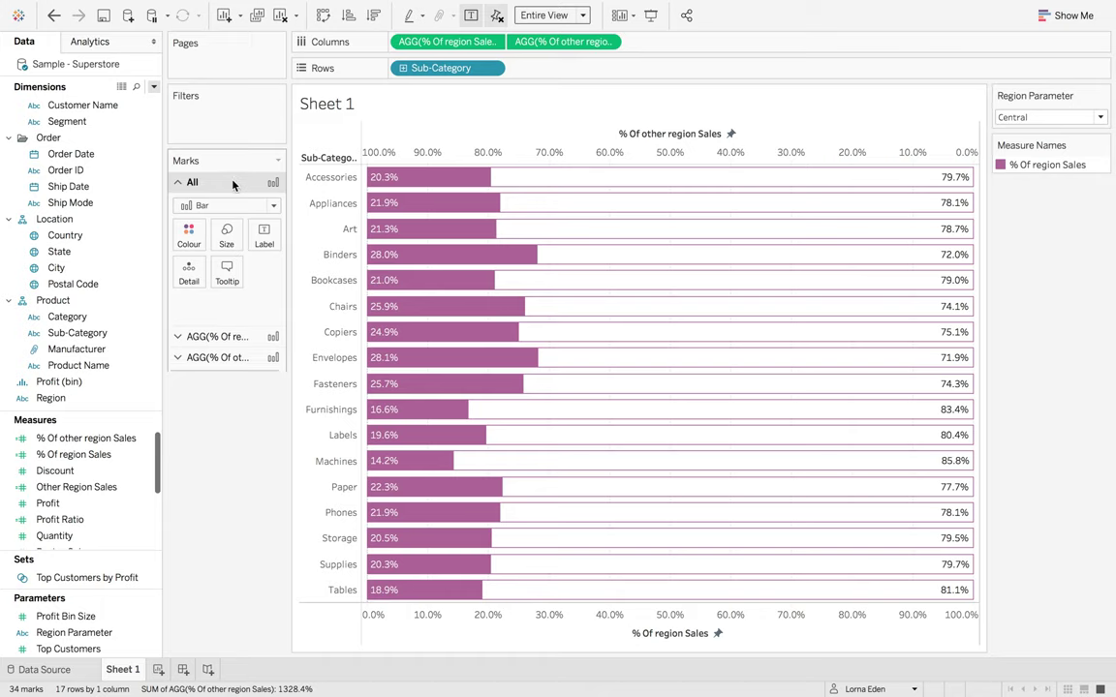
left_click(86, 438)
left_click(87, 454, "ctrl")
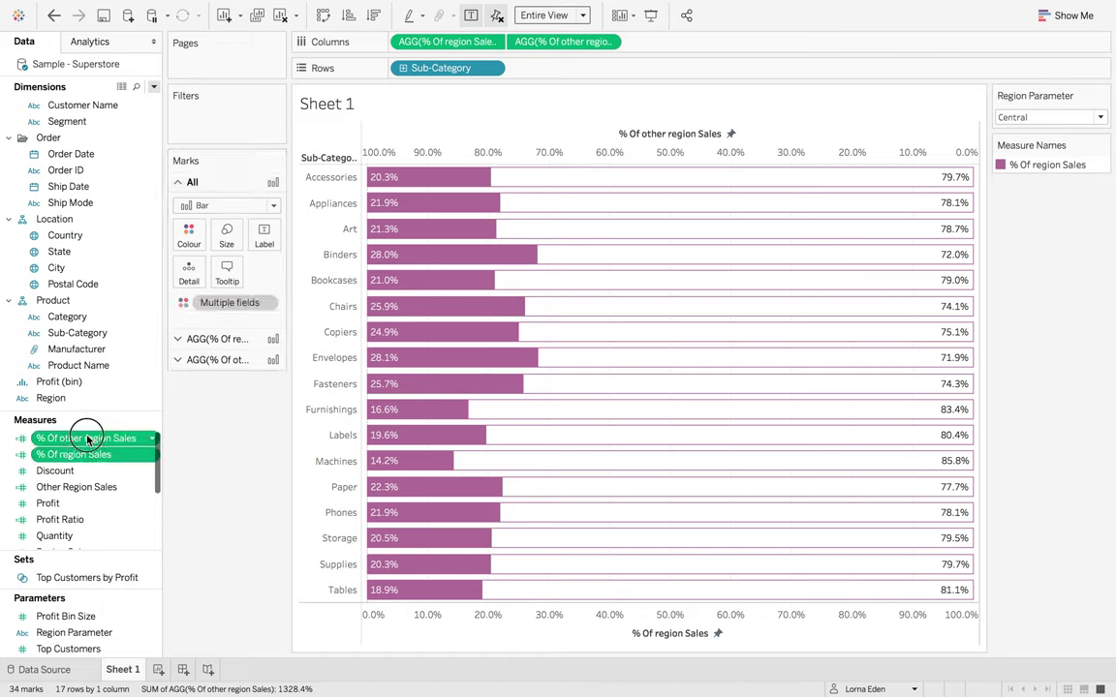
left_click_drag(87, 438, 232, 271)
Step: Add Other Region Sales and Region Sales to the tooltip and open its editor
left_click(89, 488)
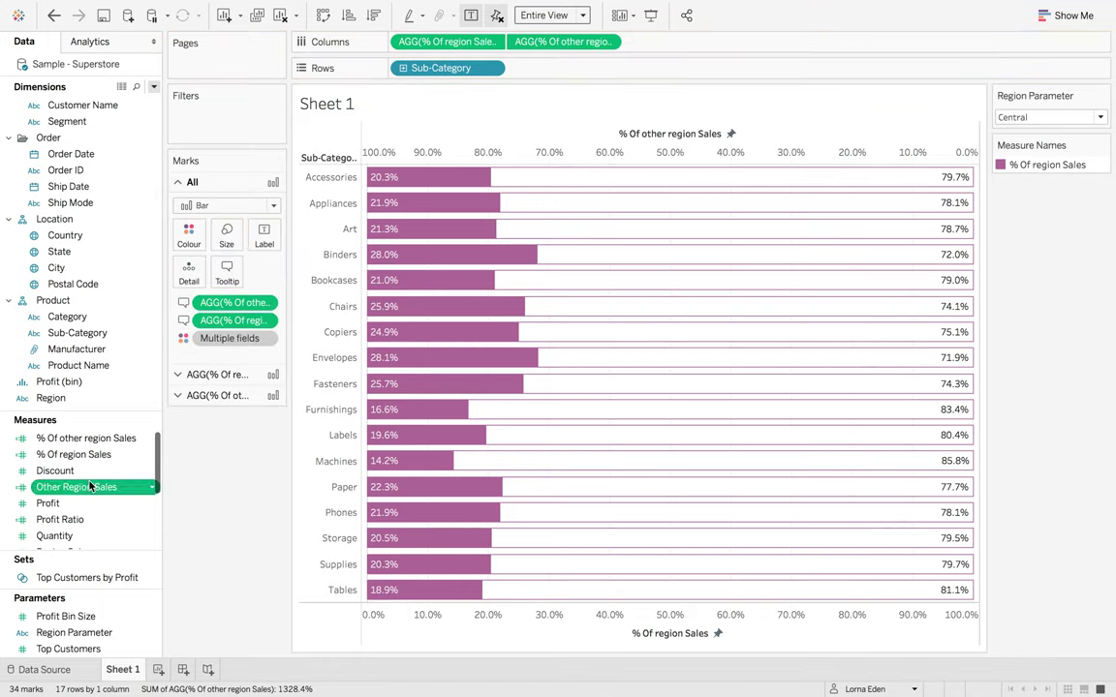
scroll(79, 521, "down", 1)
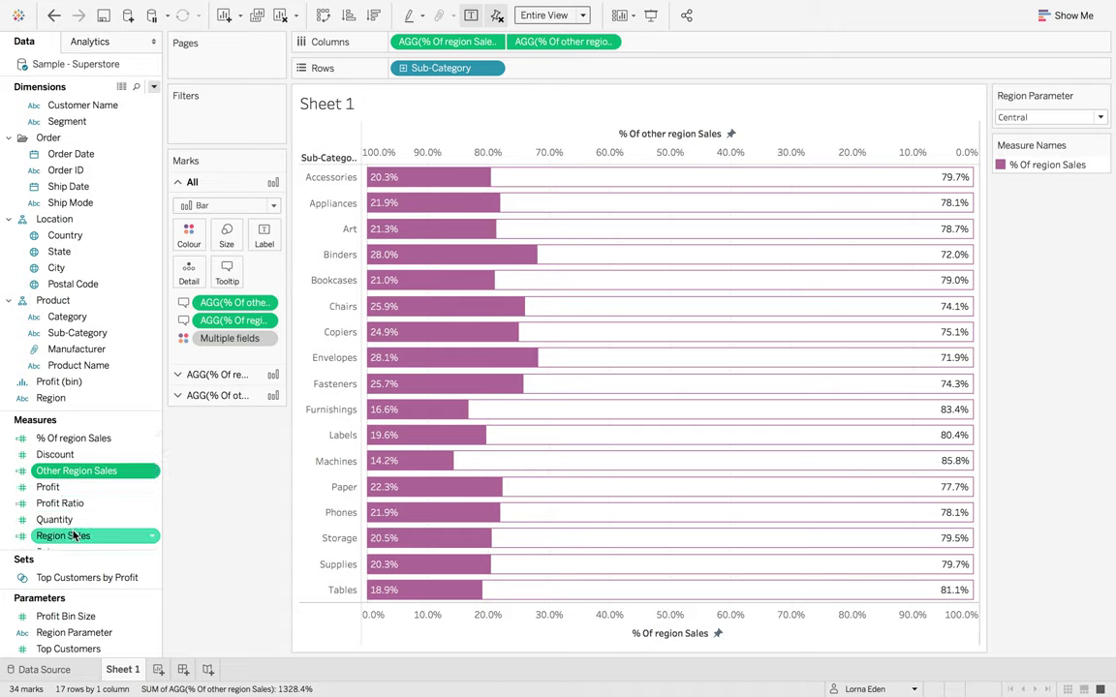
left_click(74, 535, "shift")
left_click(92, 473)
left_click(77, 535, "ctrl")
left_click_drag(97, 473, 227, 277)
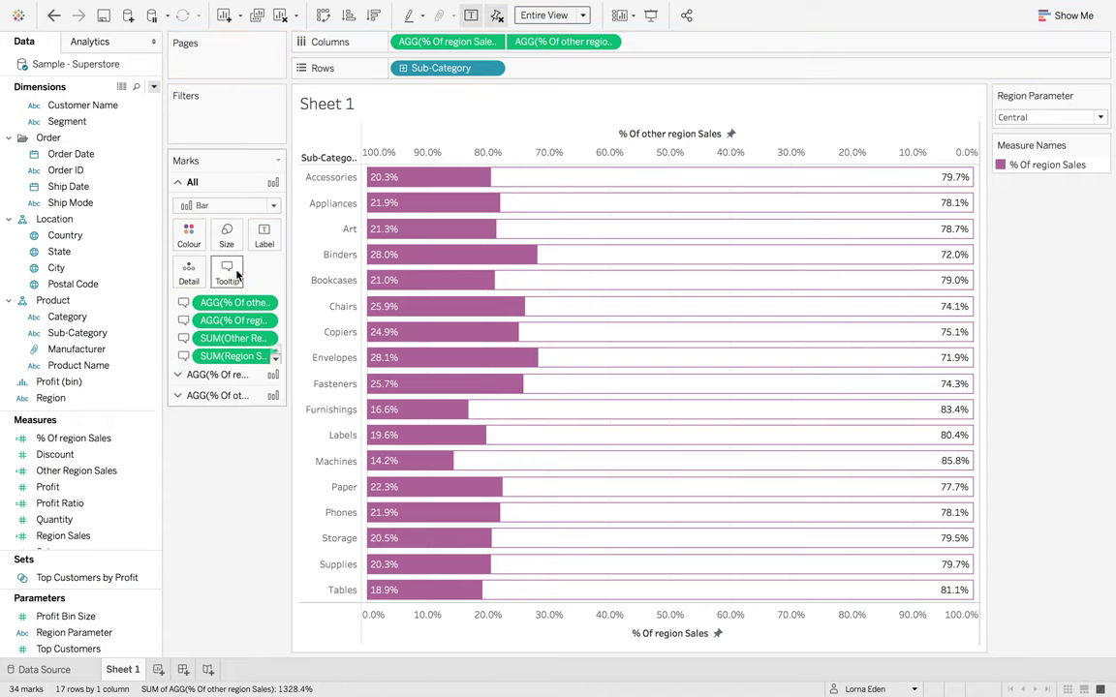
left_click(227, 273)
Step: Delete the Sub-Category caption and place the region share beside Region Sales, coloured purple
double_click(488, 238)
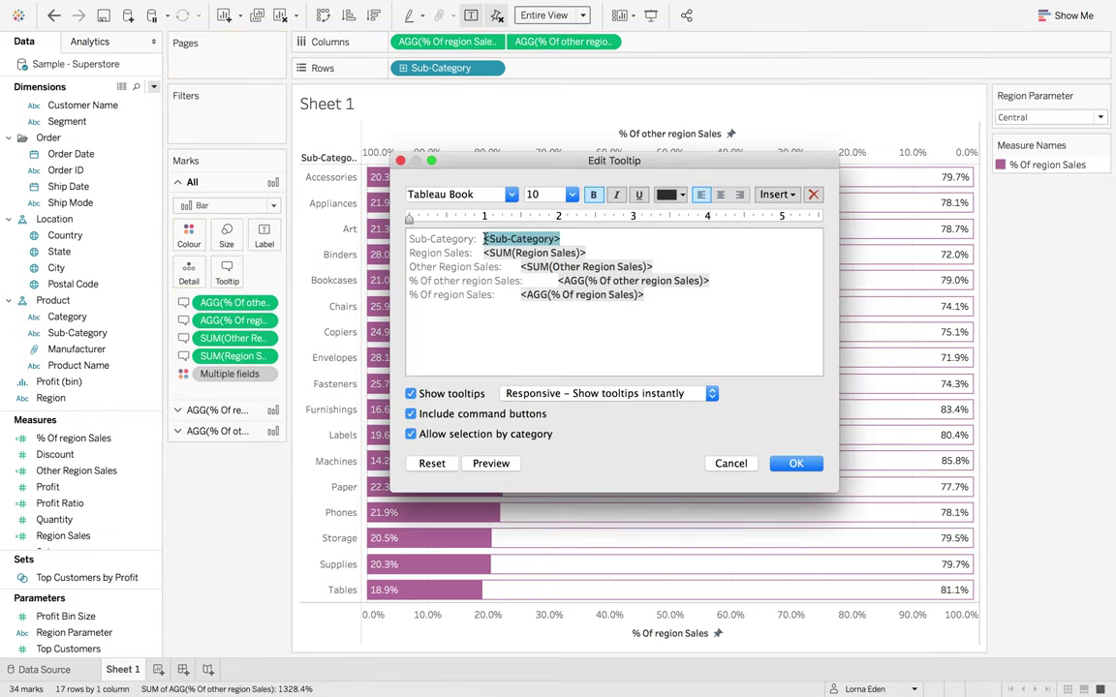
left_click_drag(484, 239, 412, 238)
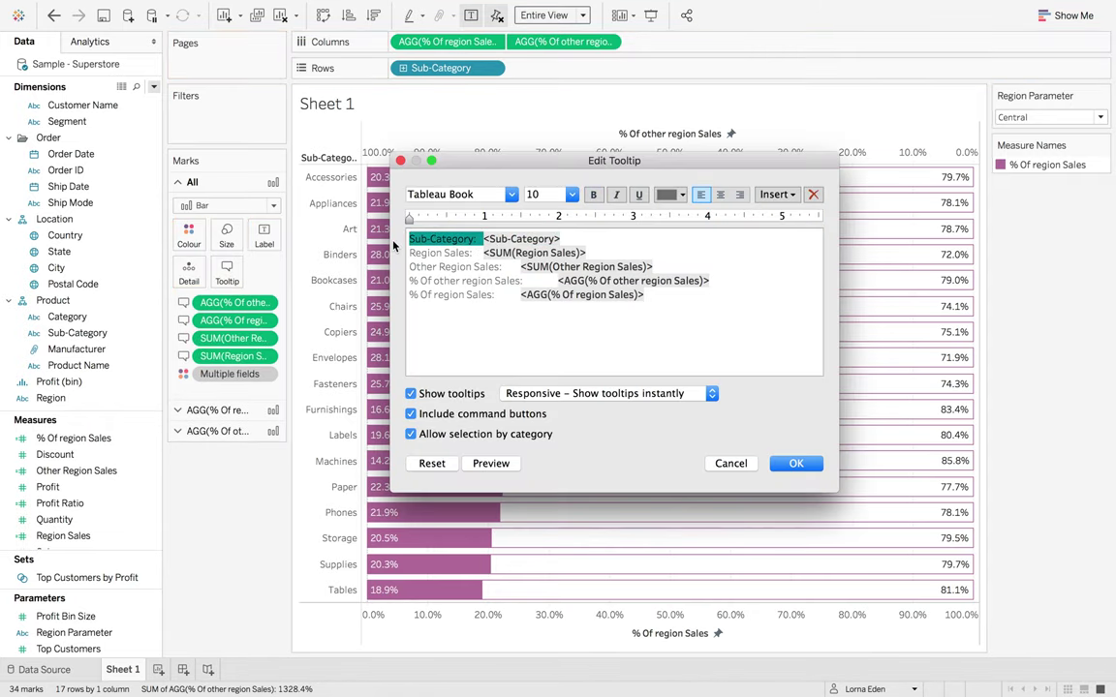
key("BackSpace")
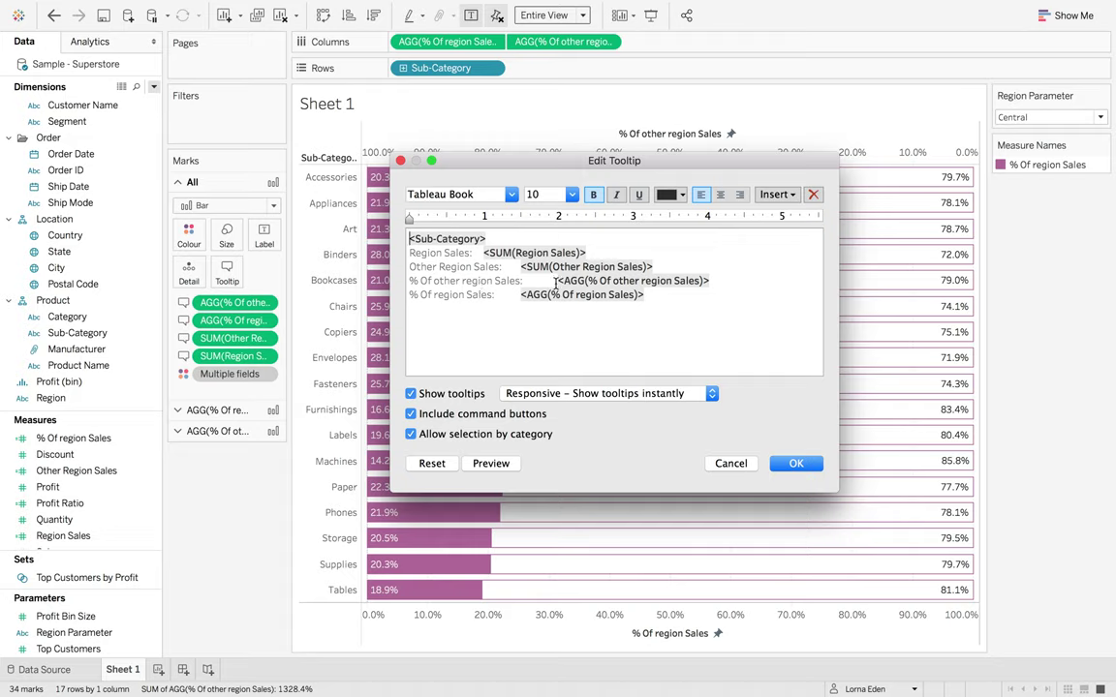
left_click_drag(522, 295, 608, 252)
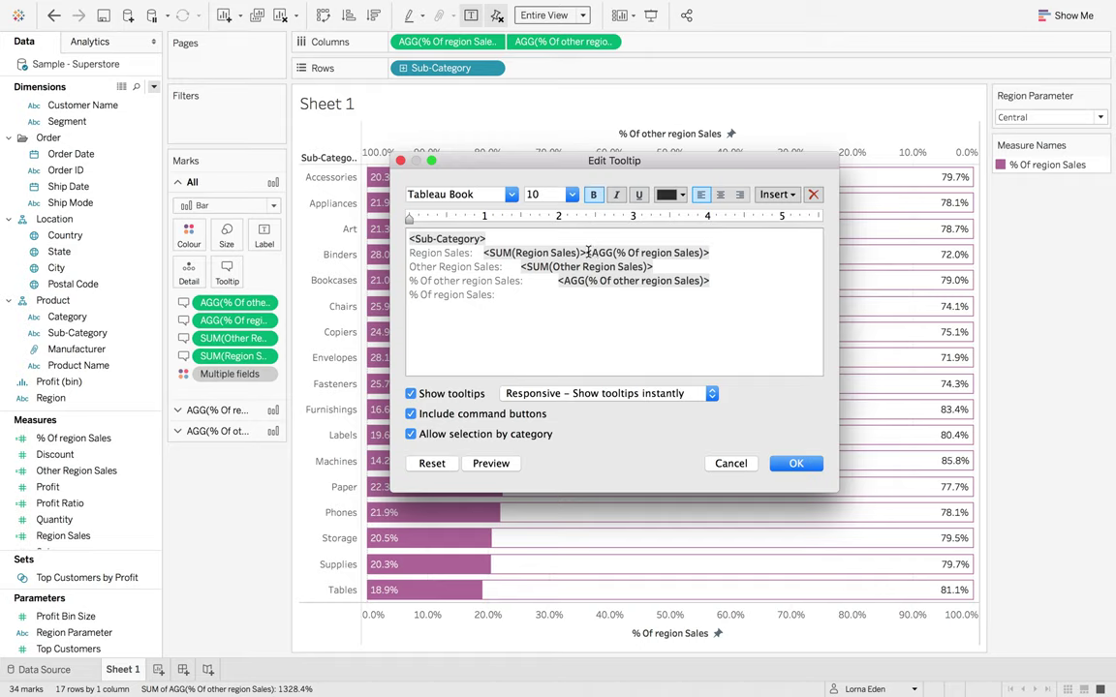
double_click(588, 251)
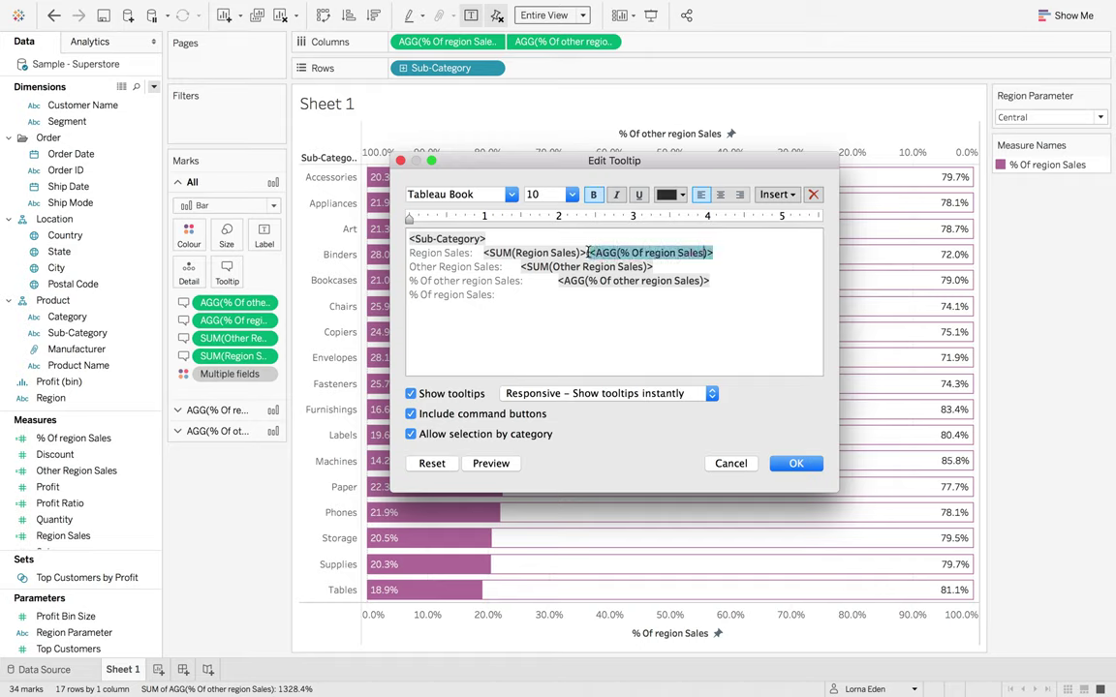
key("Right")
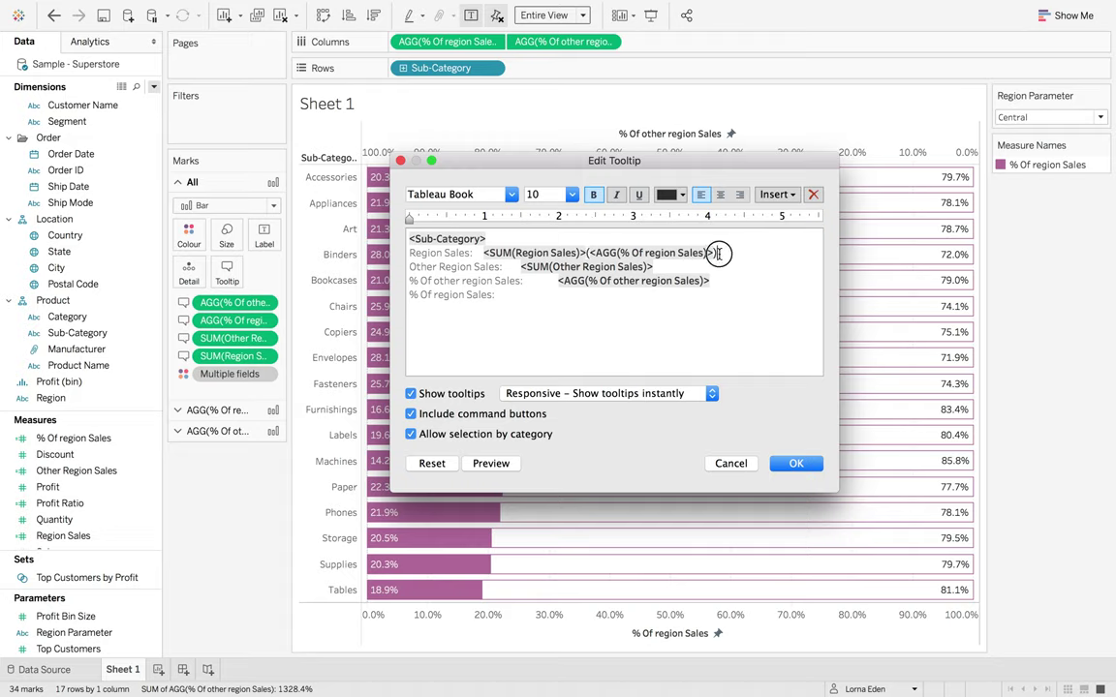
key("shift+Up")
left_click(675, 195)
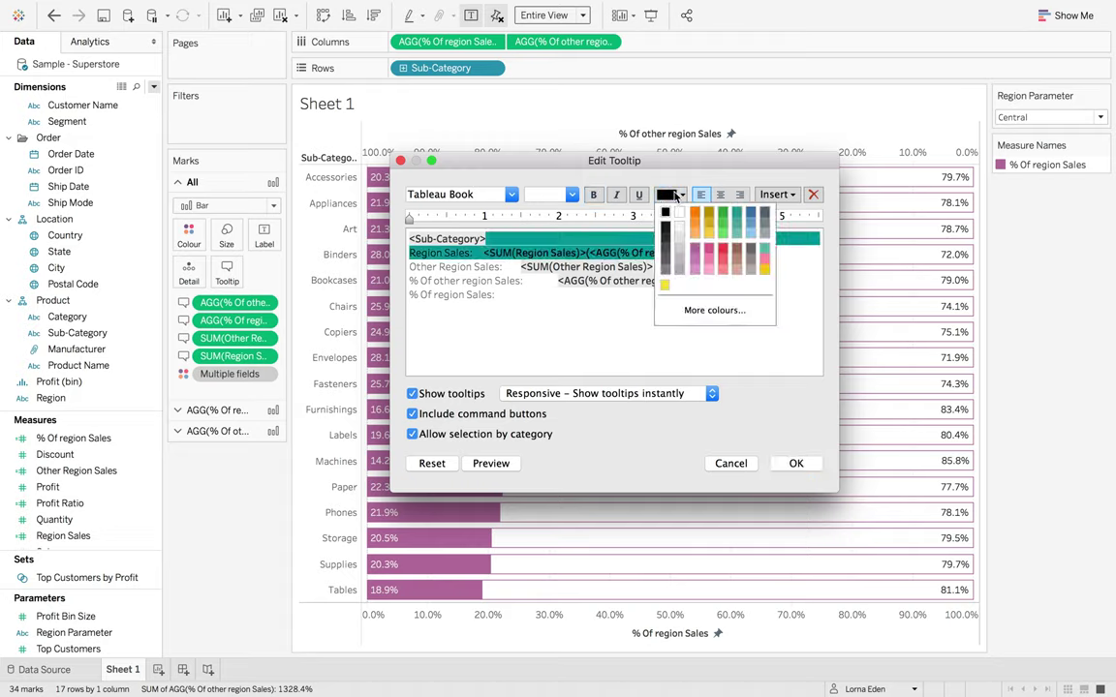
left_click(694, 249)
Step: Join the other-region share onto the Other Region Sales line
left_click_drag(555, 281, 693, 267)
key("BackSpace")
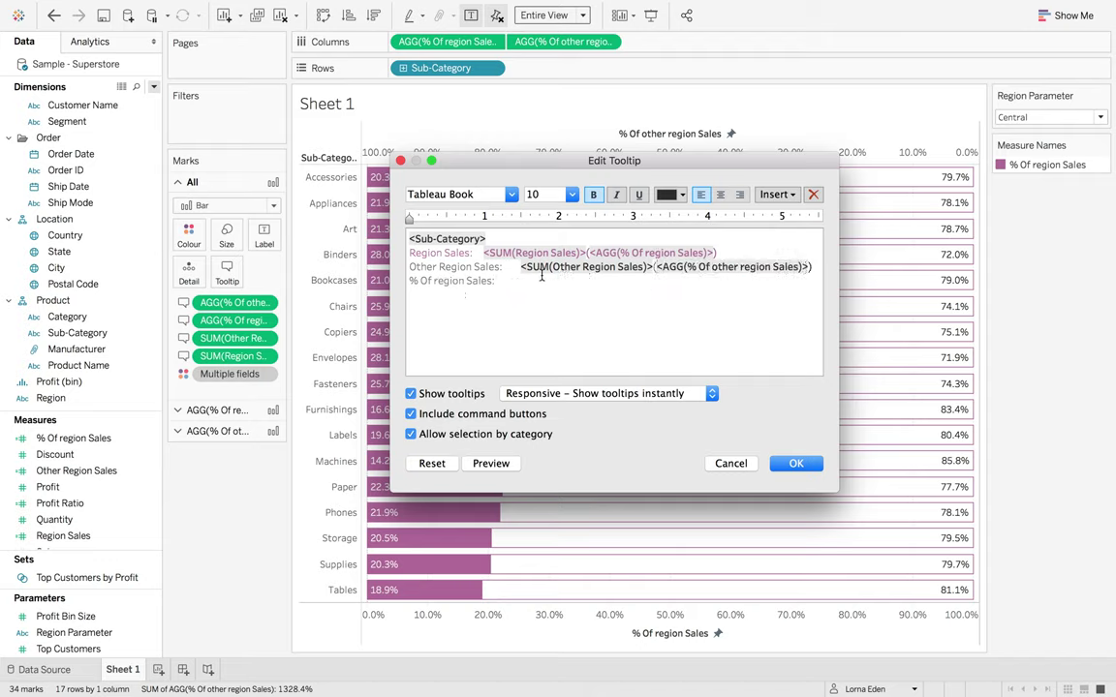
double_click(497, 279)
Step: Apply the tooltip edits and set the Region Parameter to East
left_click(814, 462)
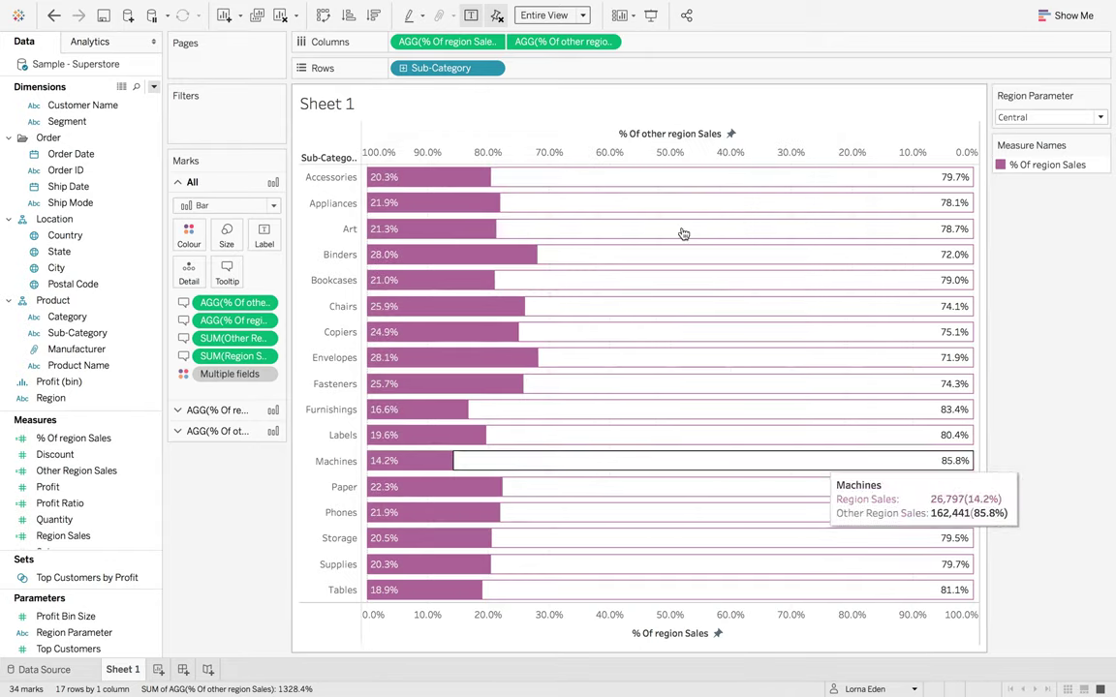
mouse_move(552, 180)
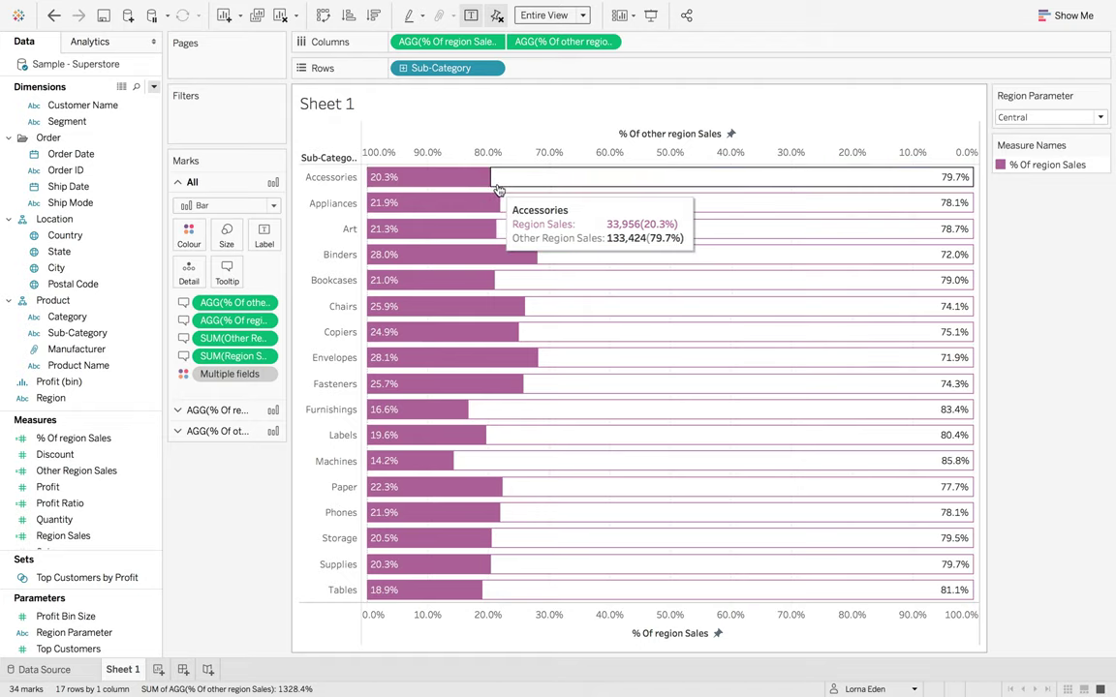
left_click(1060, 117)
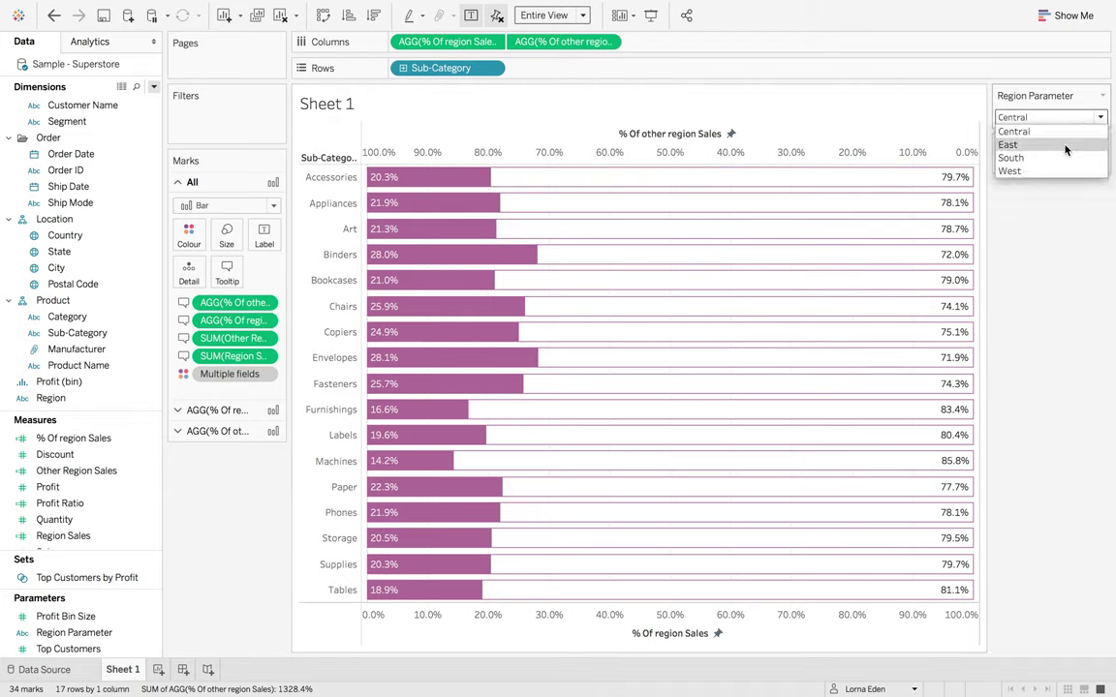
left_click(1065, 147)
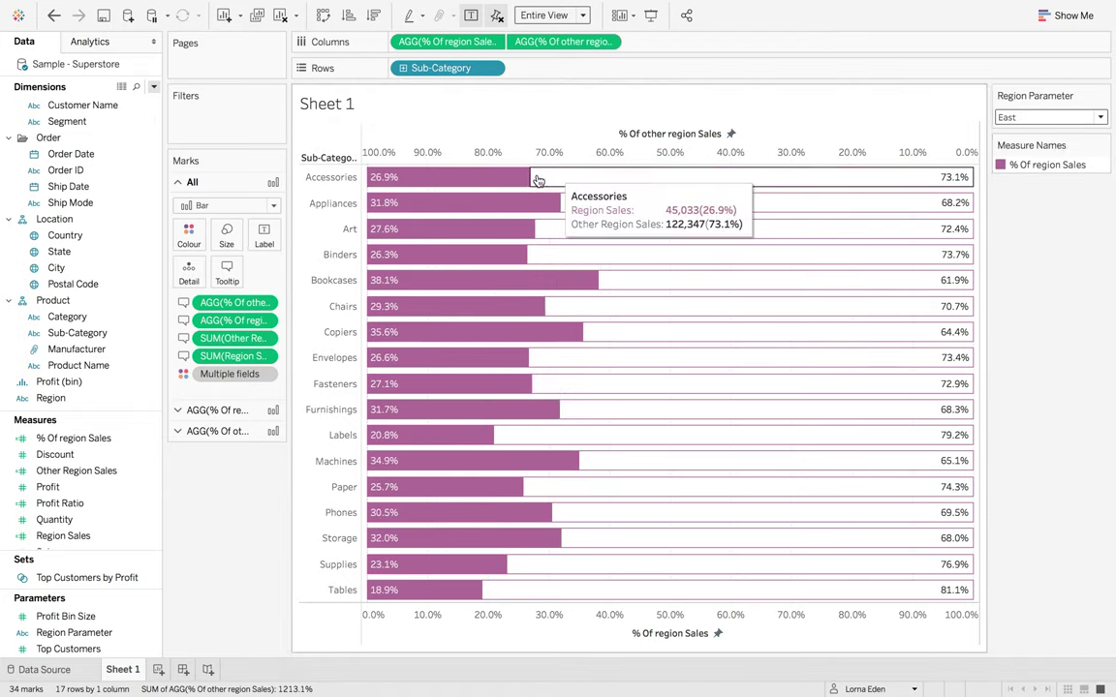